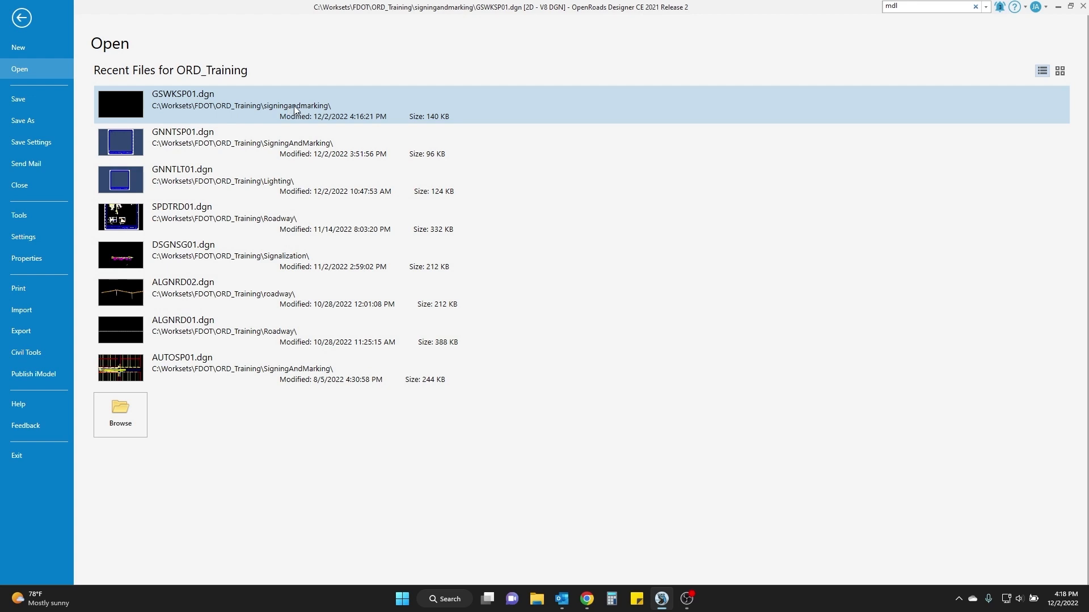
# Return to the drawing, search the ribbon for mdl, and open MDL Applications from the Utilities tools.
pyautogui.click(26, 22)
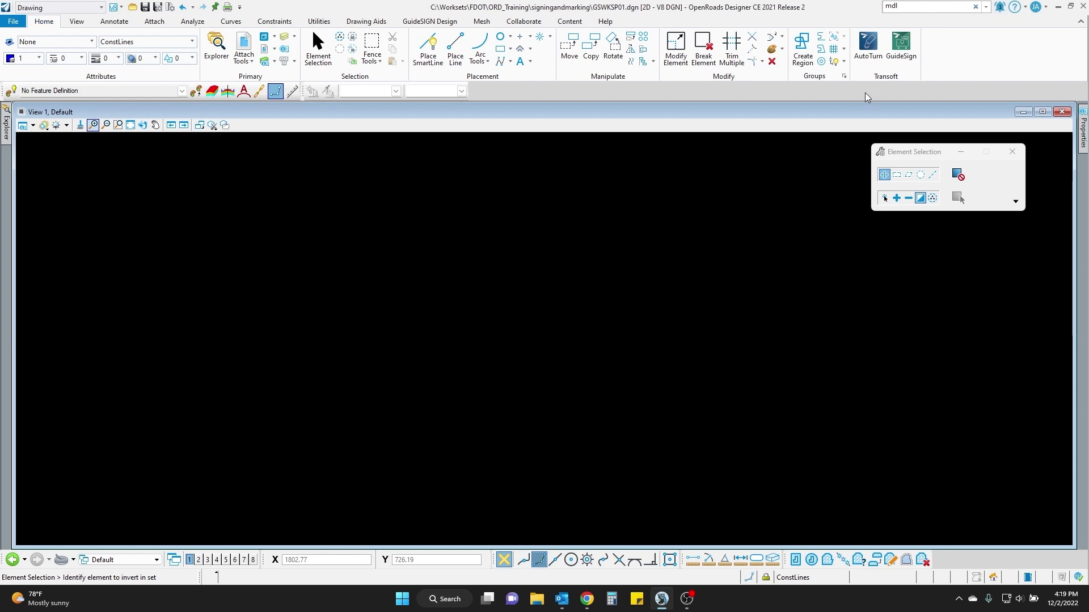
pyautogui.press('BackSpace')
pyautogui.press('BackSpace')
pyautogui.press('BackSpace')
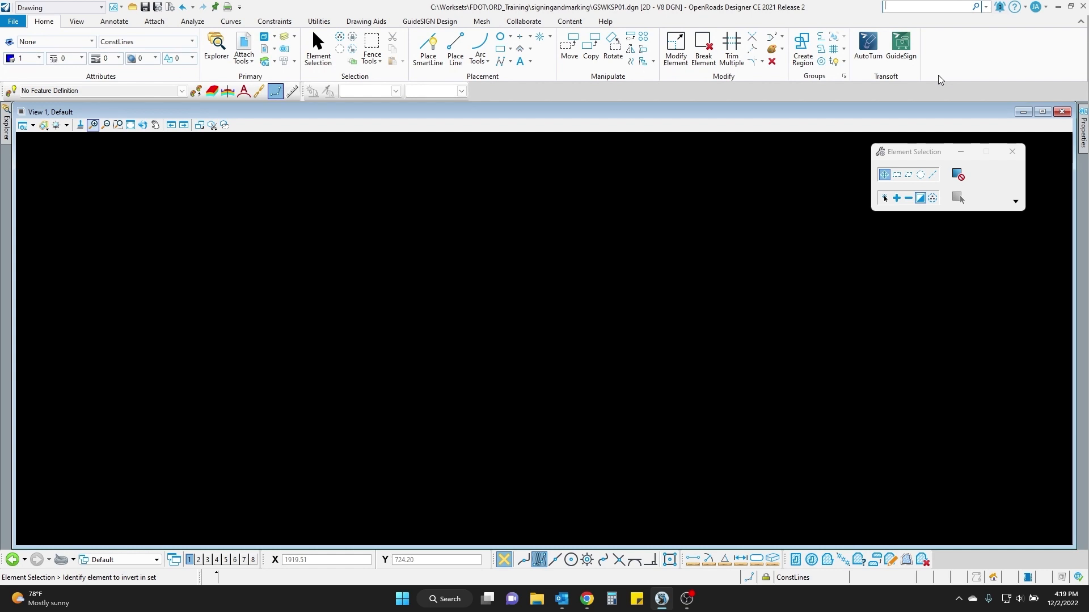
pyautogui.write('mdl')
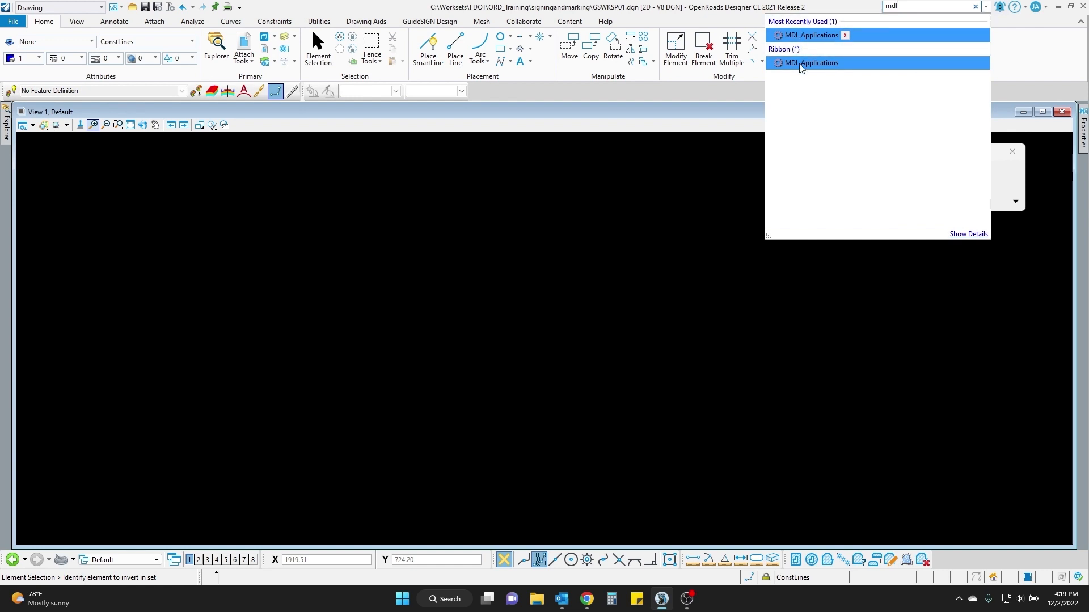
pyautogui.moveTo(810, 70)
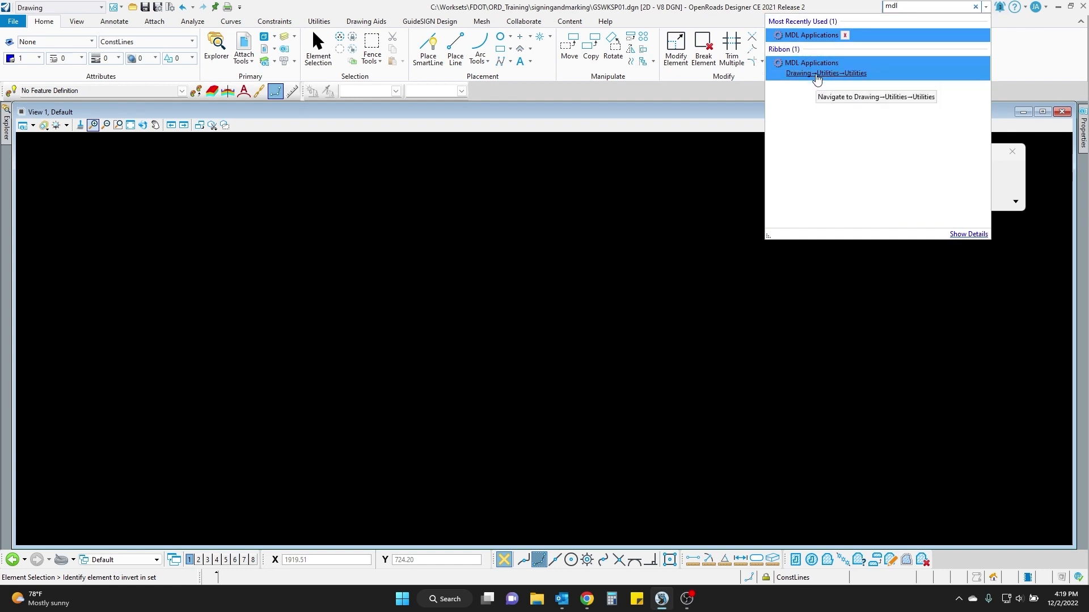
pyautogui.click(825, 73)
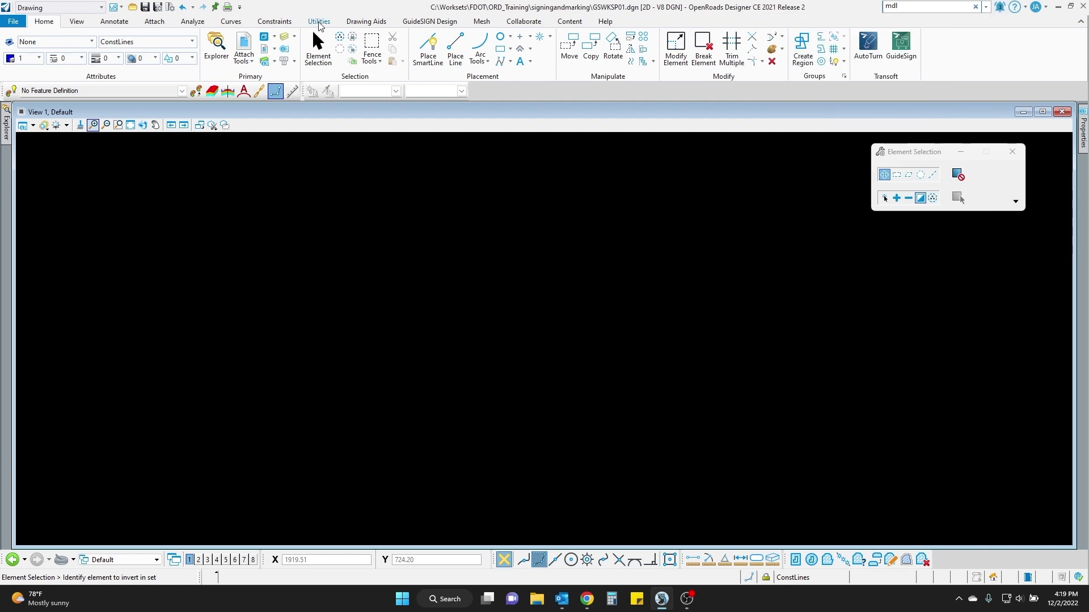
pyautogui.click(122, 39)
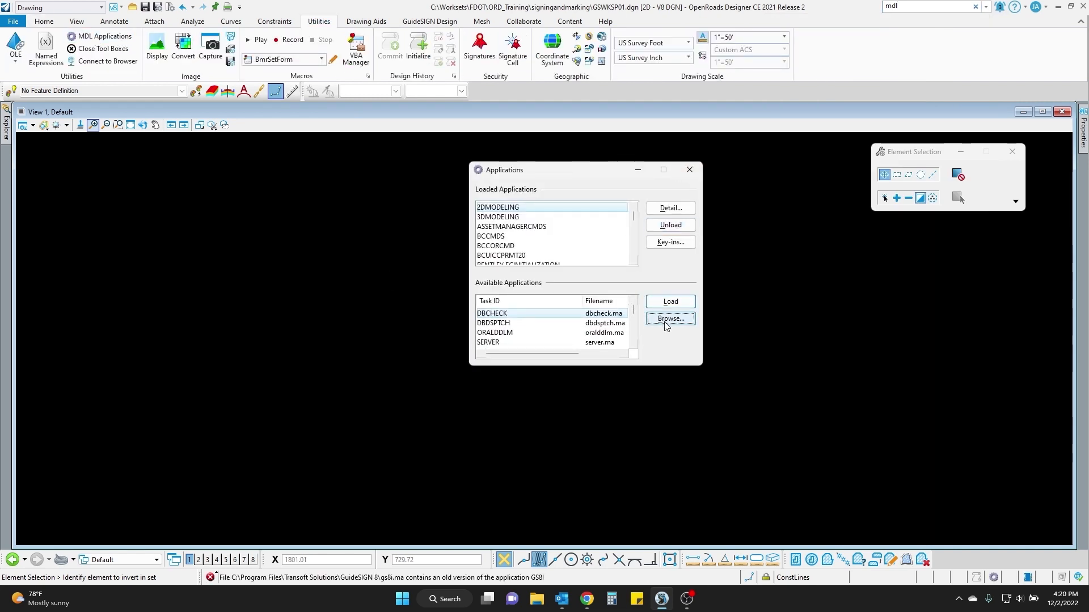
# Browse to the GuideSIGN 8 folder under Transoft Solutions to examine its MDL files, and leave without loading one.
pyautogui.click(664, 322)
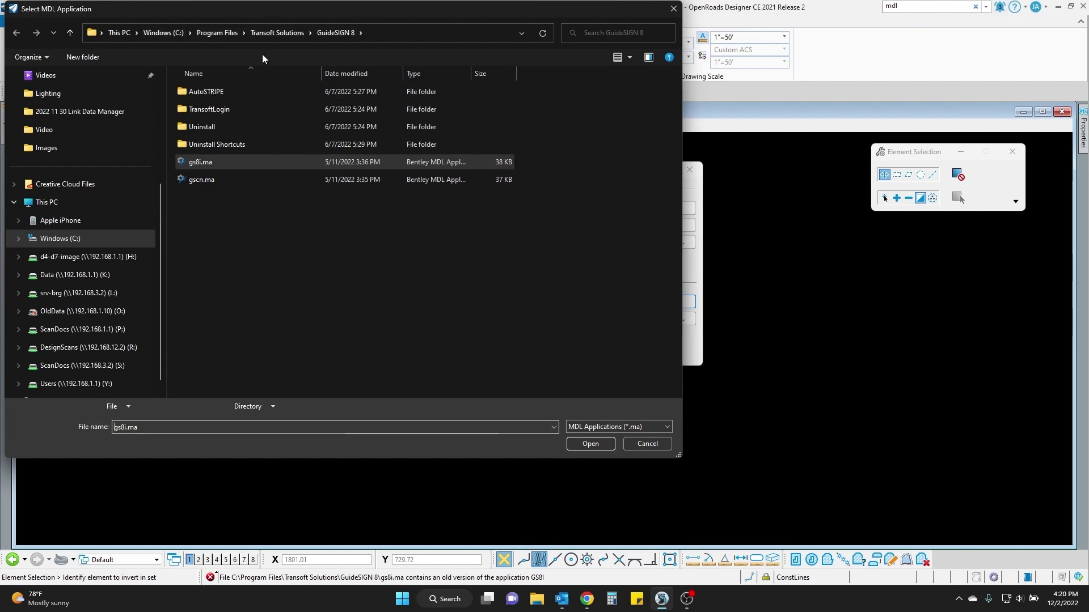
pyautogui.click(288, 33)
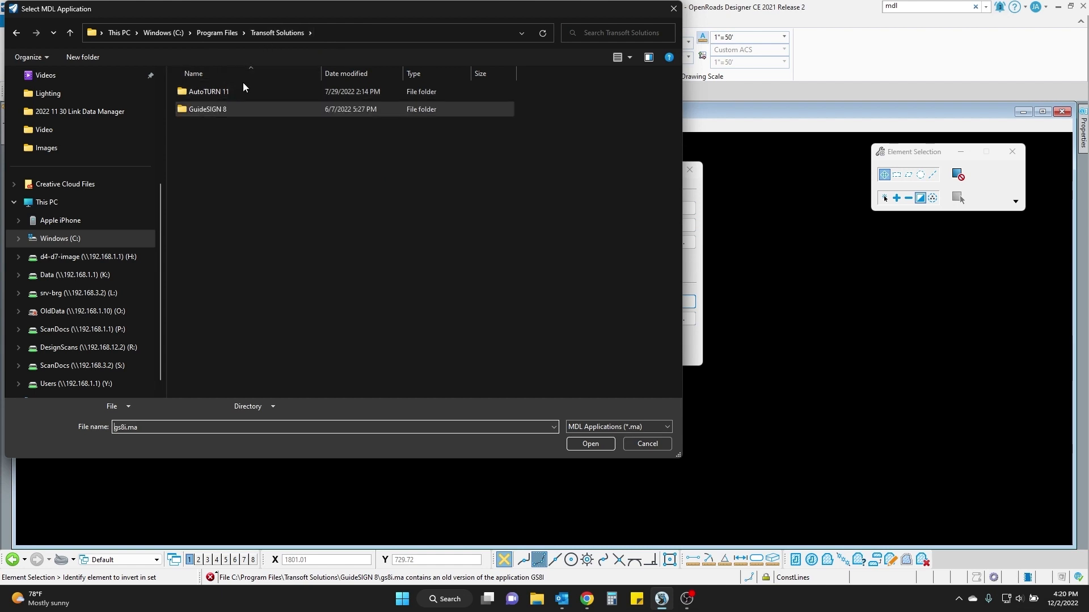
pyautogui.doubleClick(226, 112)
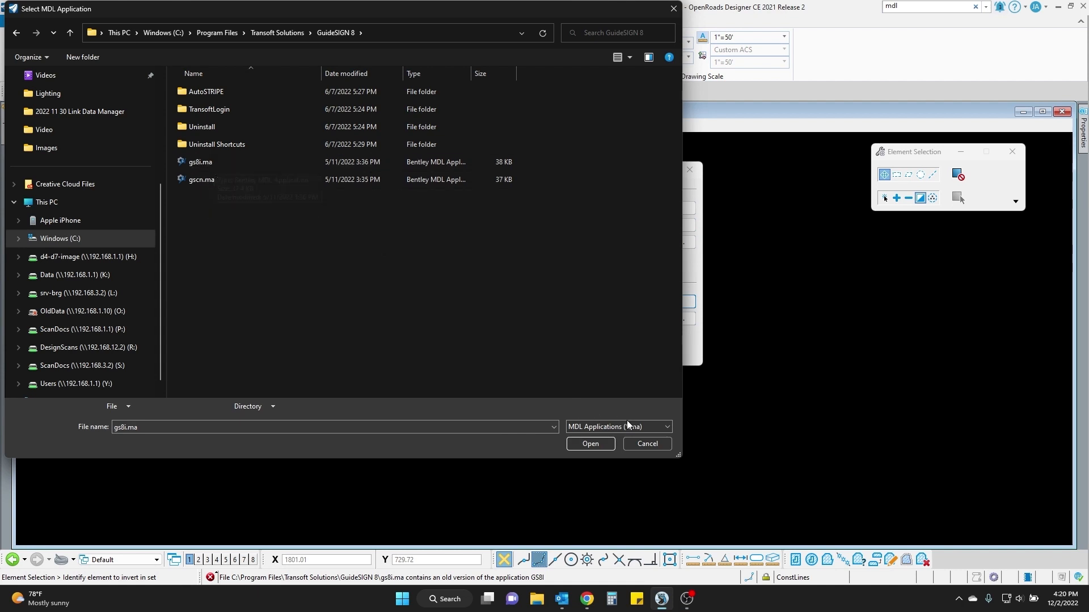
pyautogui.click(648, 442)
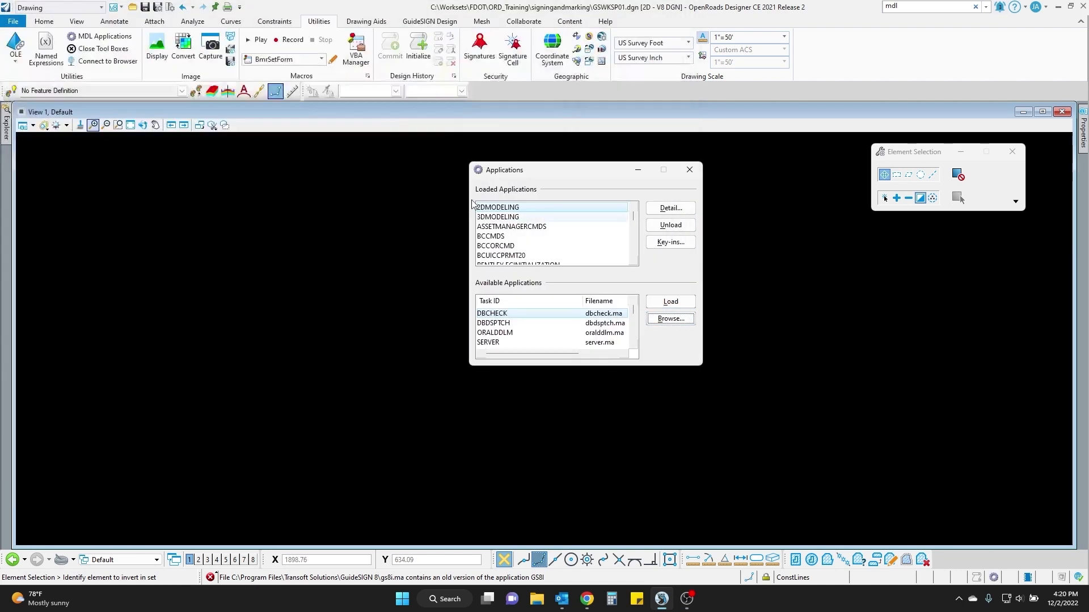
pyautogui.click(688, 167)
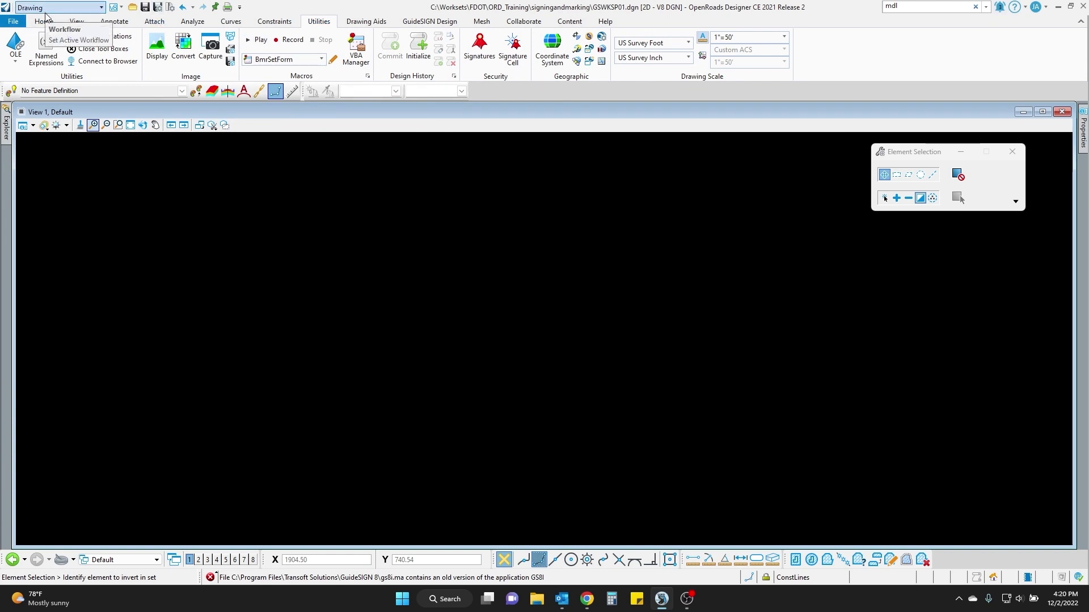
# Review the General, Display, Locks and Dimensions design categories in the GuideSIGN program settings.
pyautogui.click(438, 23)
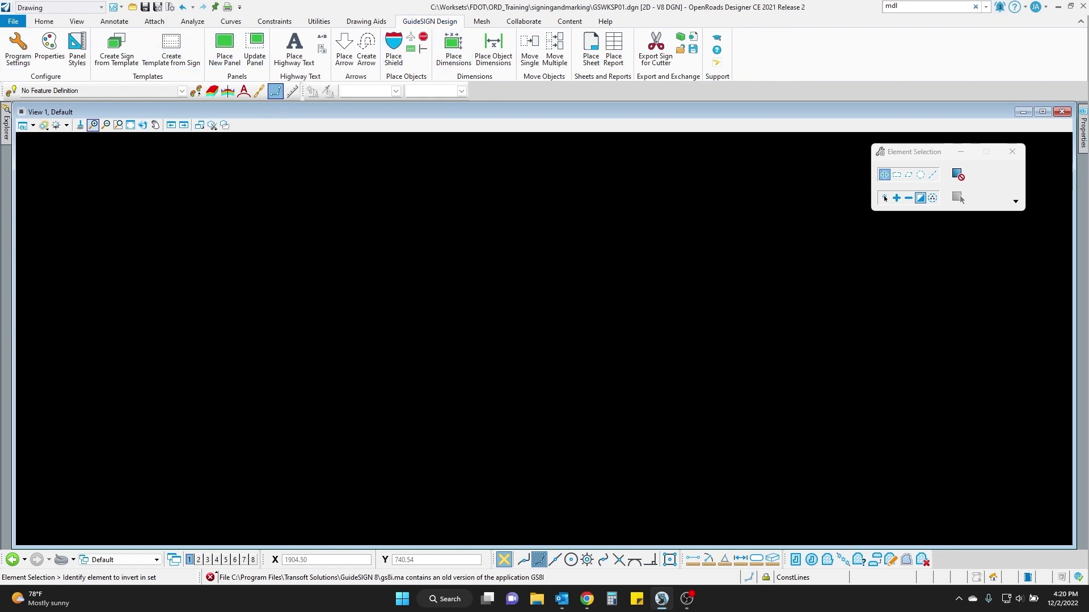
pyautogui.click(18, 50)
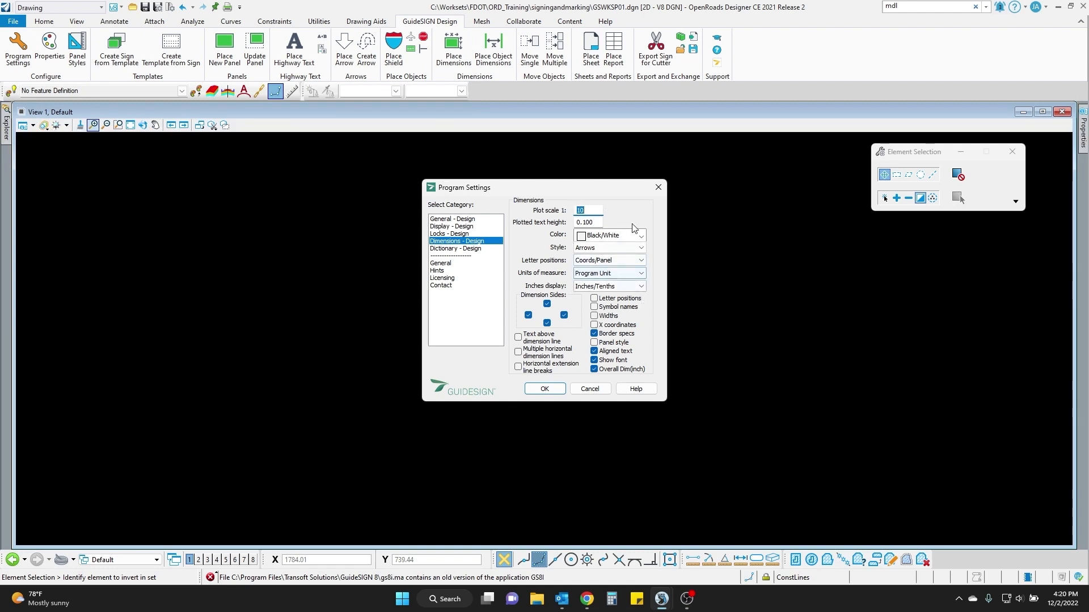
pyautogui.click(495, 219)
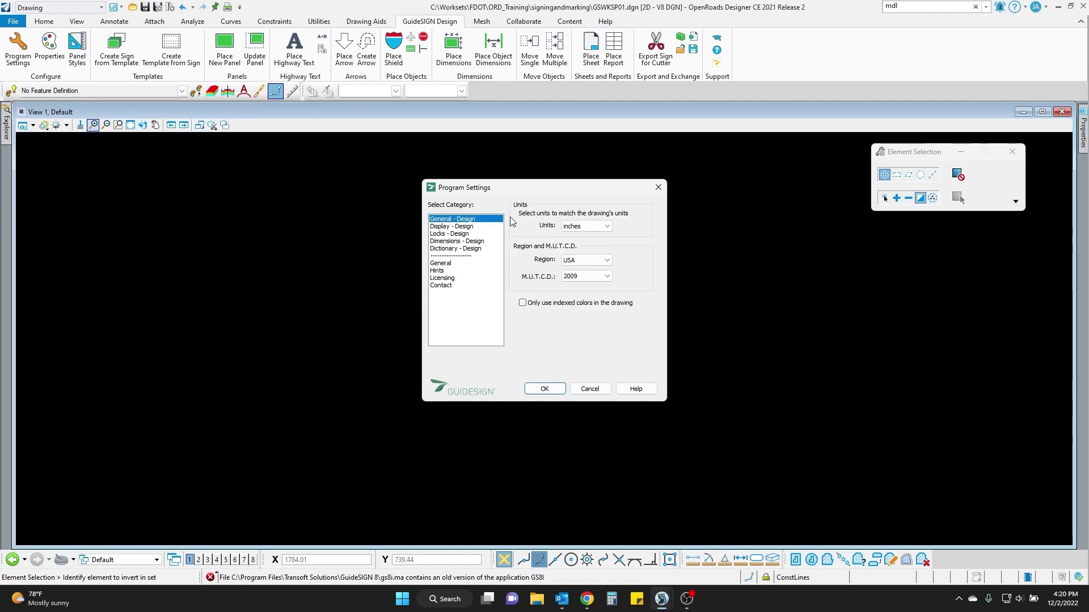
pyautogui.click(478, 227)
pyautogui.press('Down')
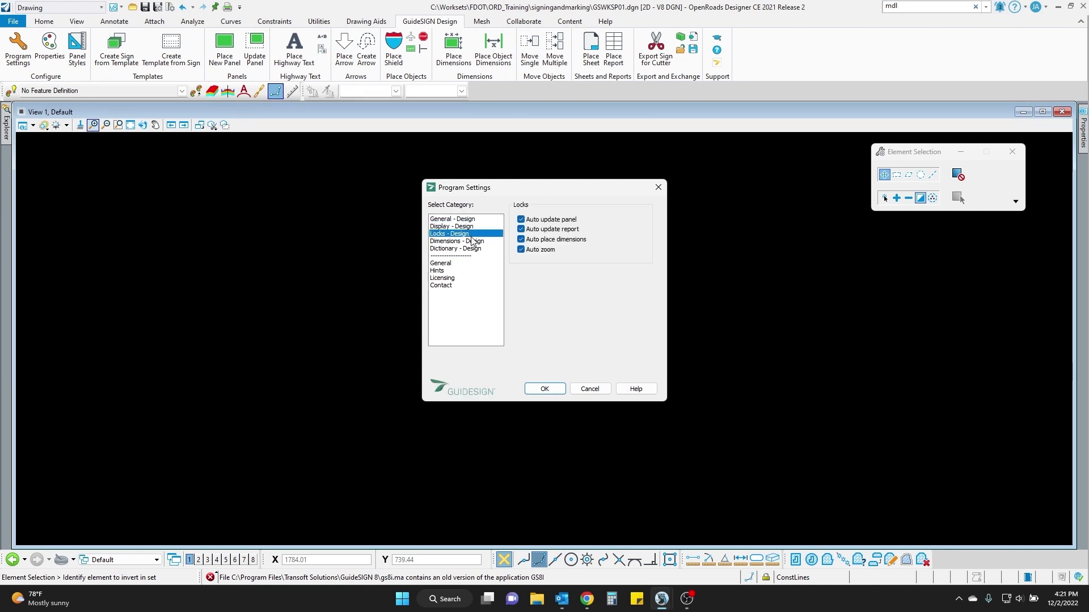
pyautogui.press('Down')
pyautogui.click(658, 187)
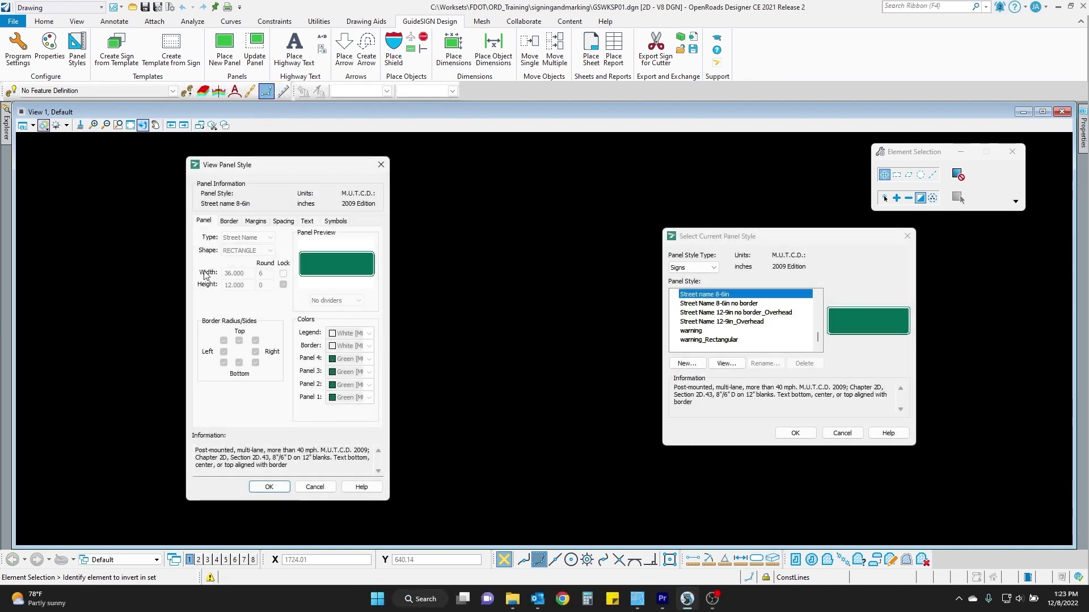
# Review the text, margin and symbol settings of the Street name 8-6in panel style.
pyautogui.click(307, 221)
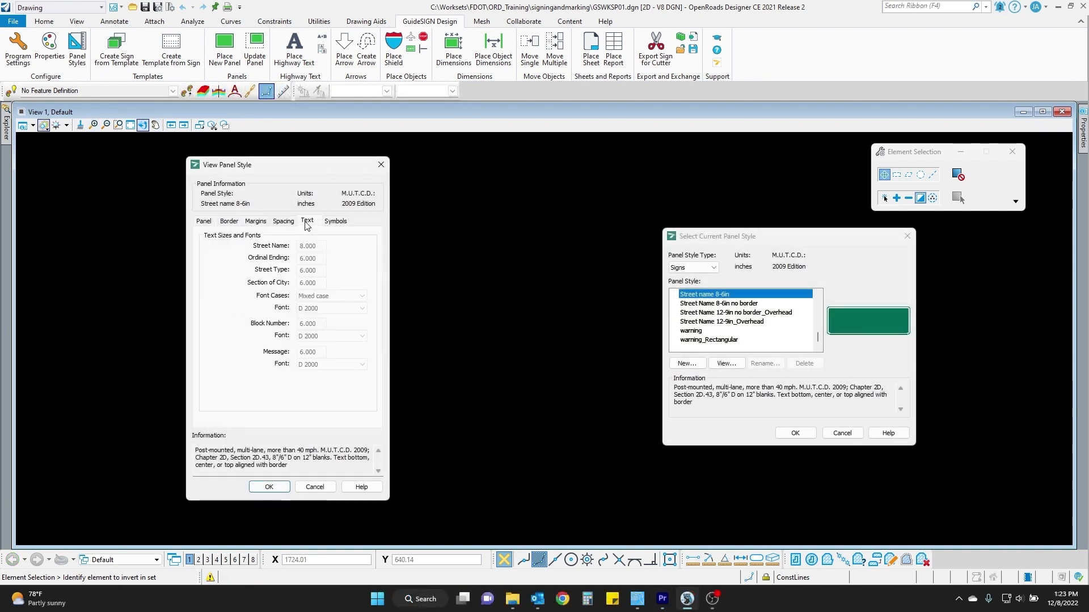
pyautogui.click(256, 221)
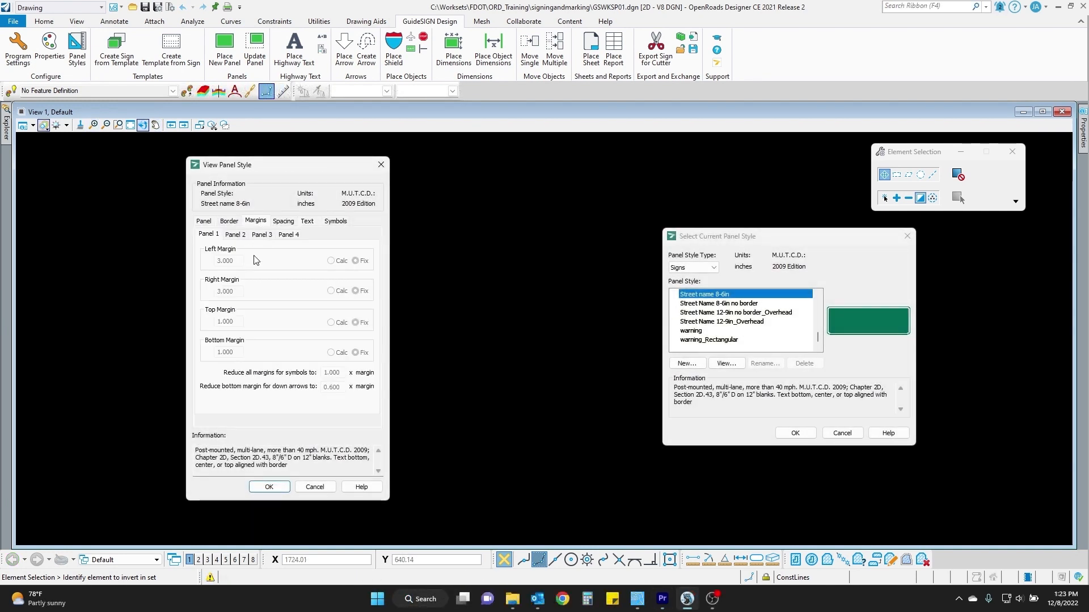
pyautogui.click(335, 222)
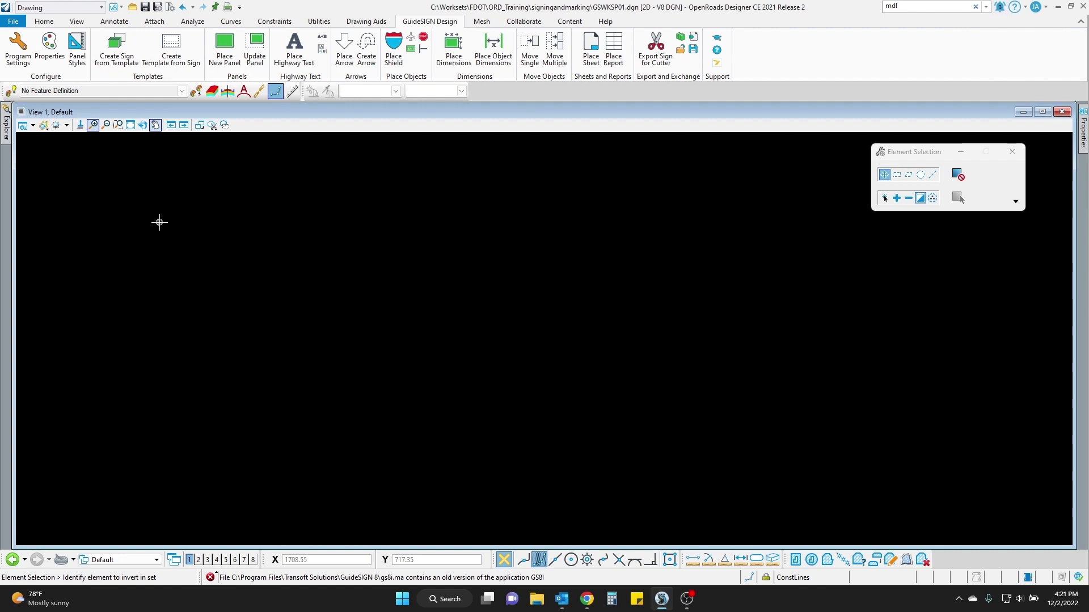
# Open the GuideSIGN panel styles and browse the list of available sign styles.
pyautogui.click(75, 56)
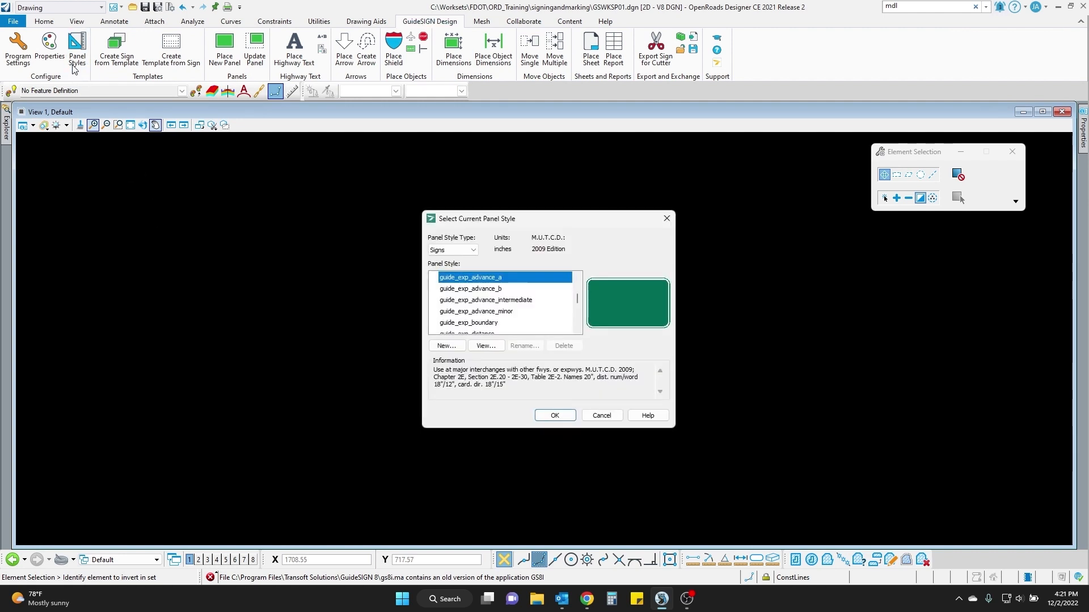
pyautogui.press('Down')
pyautogui.press('Down')
pyautogui.press('Down')
pyautogui.press('Down')
pyautogui.press('Down')
pyautogui.press('Down')
pyautogui.press('Down')
pyautogui.press('Down')
pyautogui.press('Down')
pyautogui.press('Down')
pyautogui.press('Down')
pyautogui.press('Down')
pyautogui.press('Down')
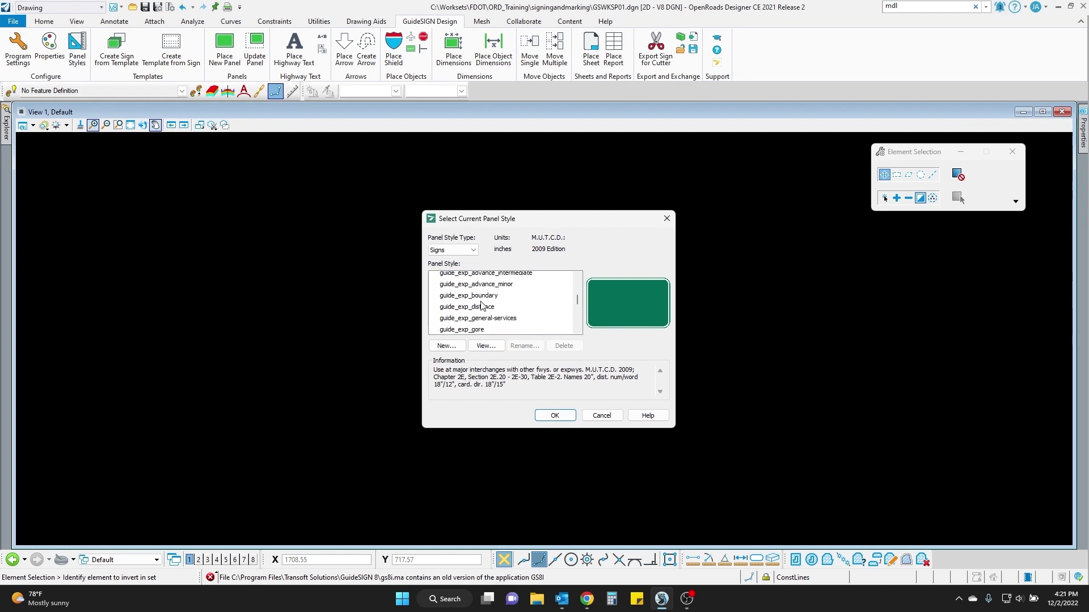
pyautogui.scroll(10, 476, 307)
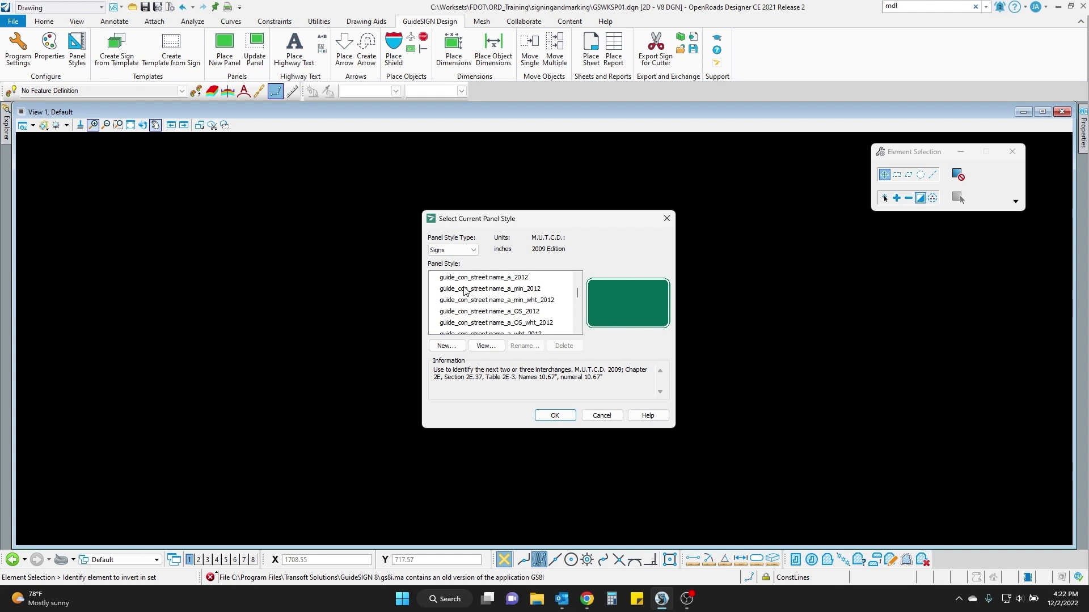
# Preview the guide_con_street name_a_2012, guide_con_street name_a_min_2012 and guide_exp_advance_a styles, and look through the remaining expressway and freeway styles.
pyautogui.click(455, 281)
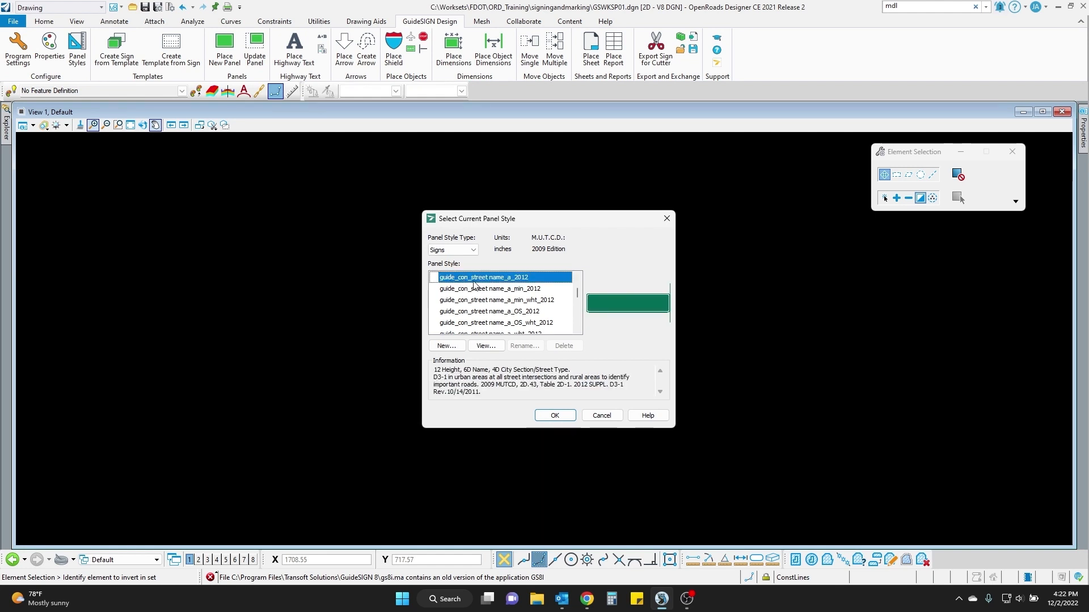
pyautogui.click(474, 289)
pyautogui.scroll(-4, 473, 293)
pyautogui.scroll(-3, 473, 293)
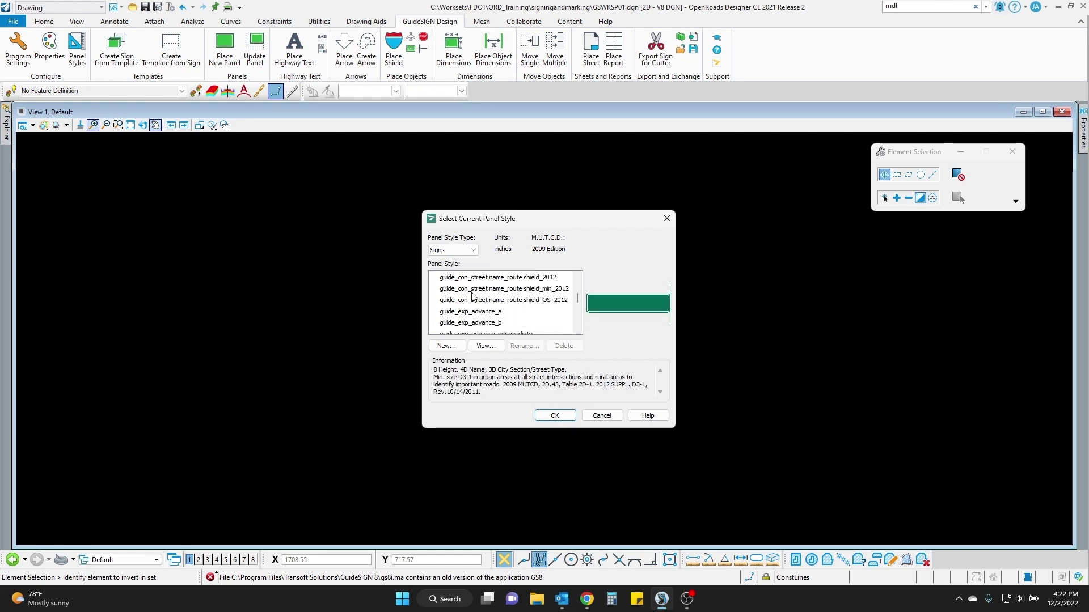
pyautogui.click(473, 313)
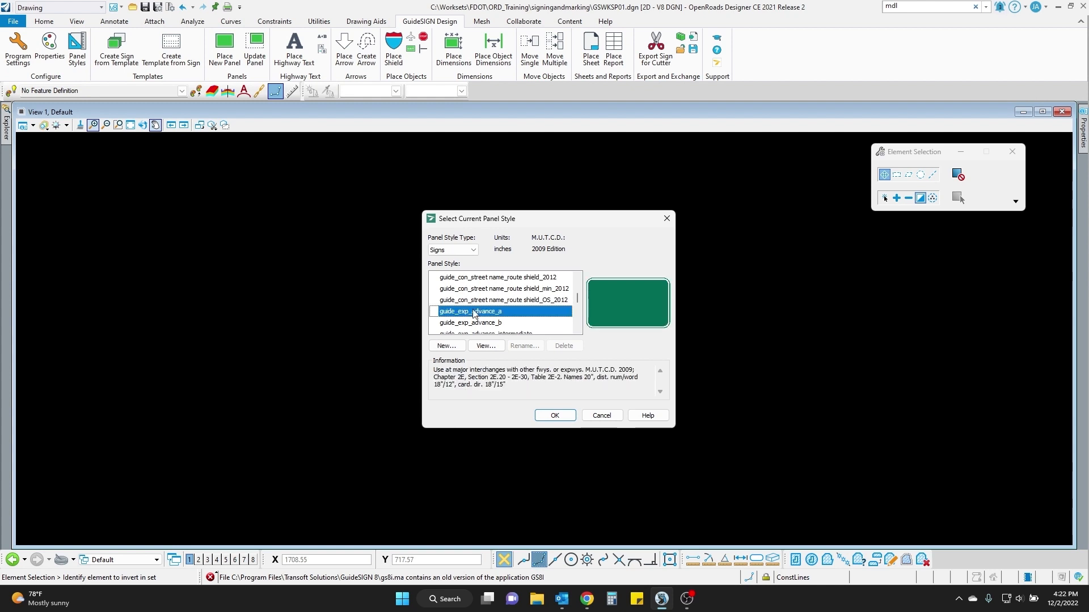
pyautogui.scroll(-5, 467, 315)
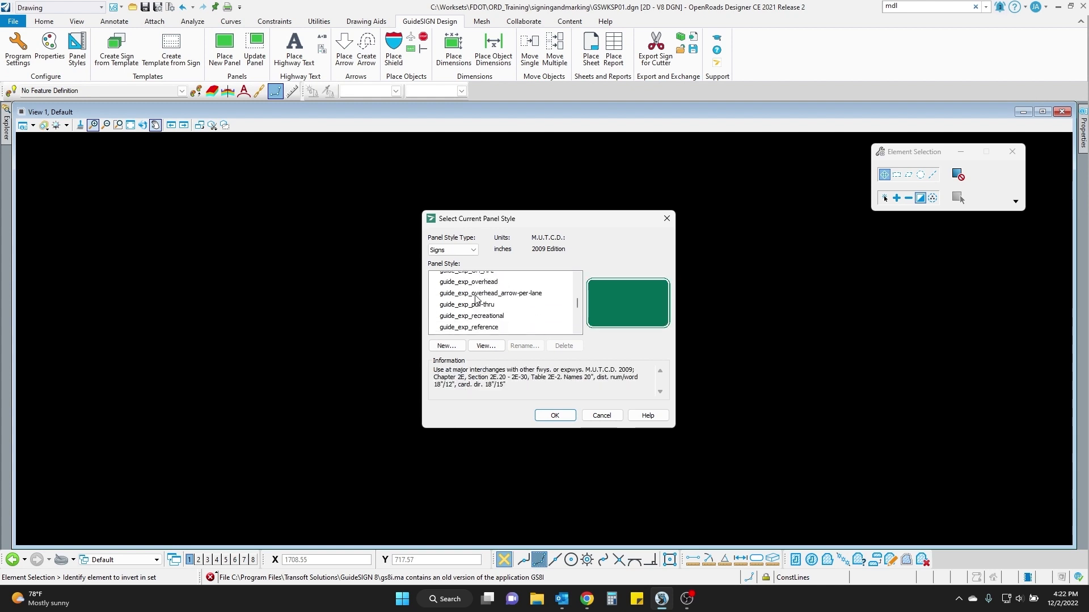
pyautogui.click(467, 301)
pyautogui.scroll(8, 467, 303)
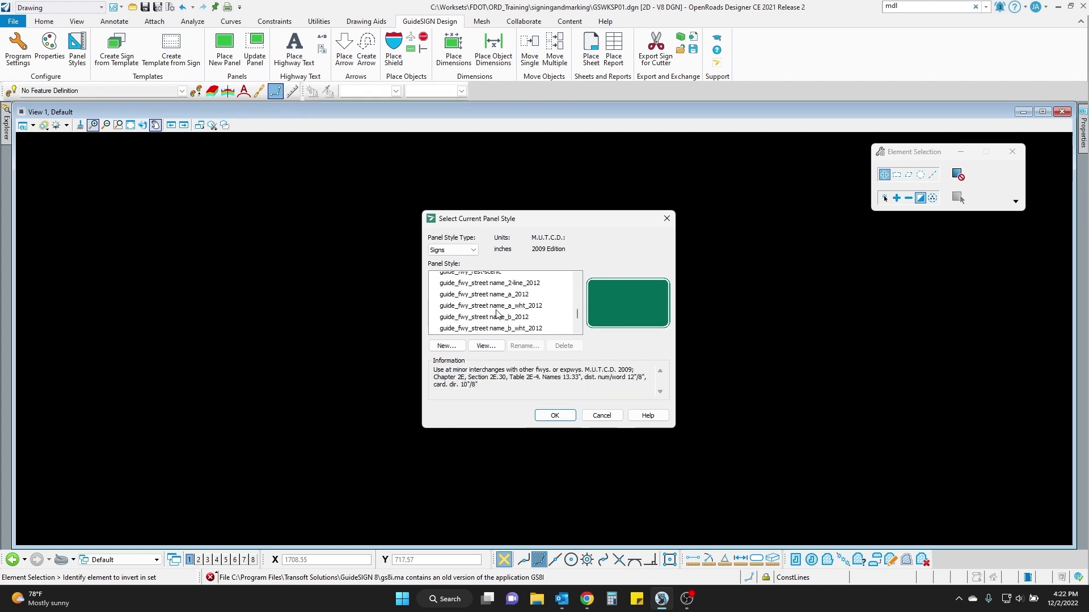
pyautogui.scroll(6, 472, 316)
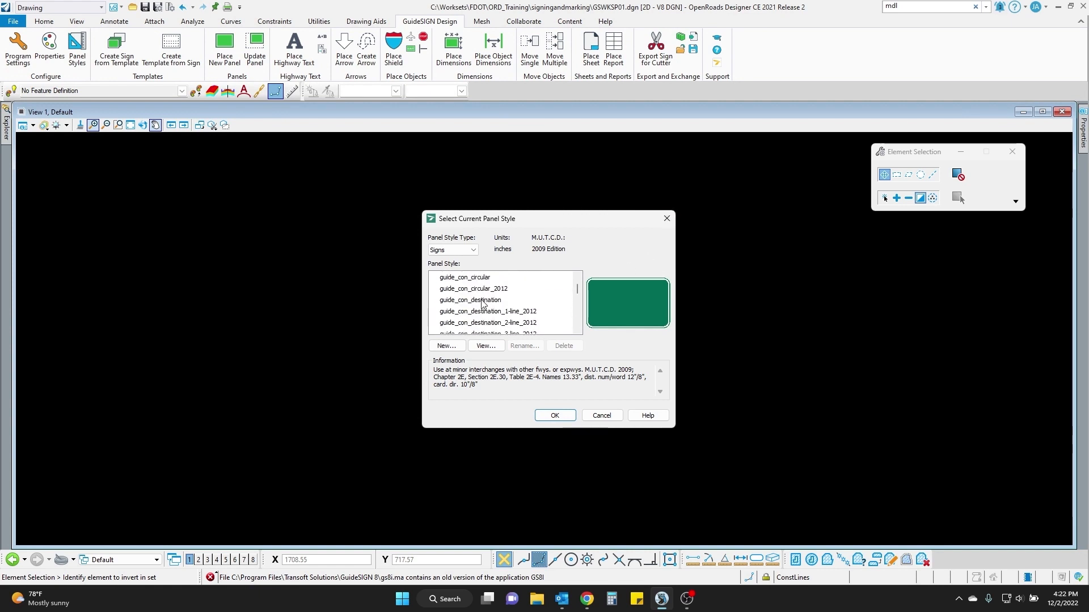
# Preview the guide_con_recreational and guide_con_destination_2-line_2012 panel styles and leave without changing the current style.
pyautogui.click(472, 312)
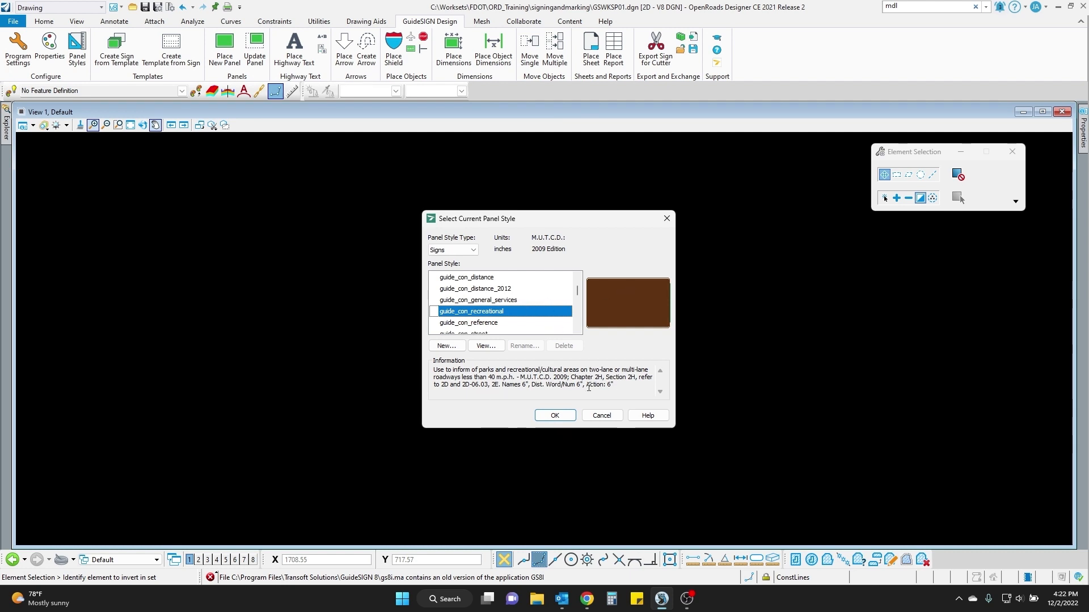
pyautogui.scroll(4, 480, 309)
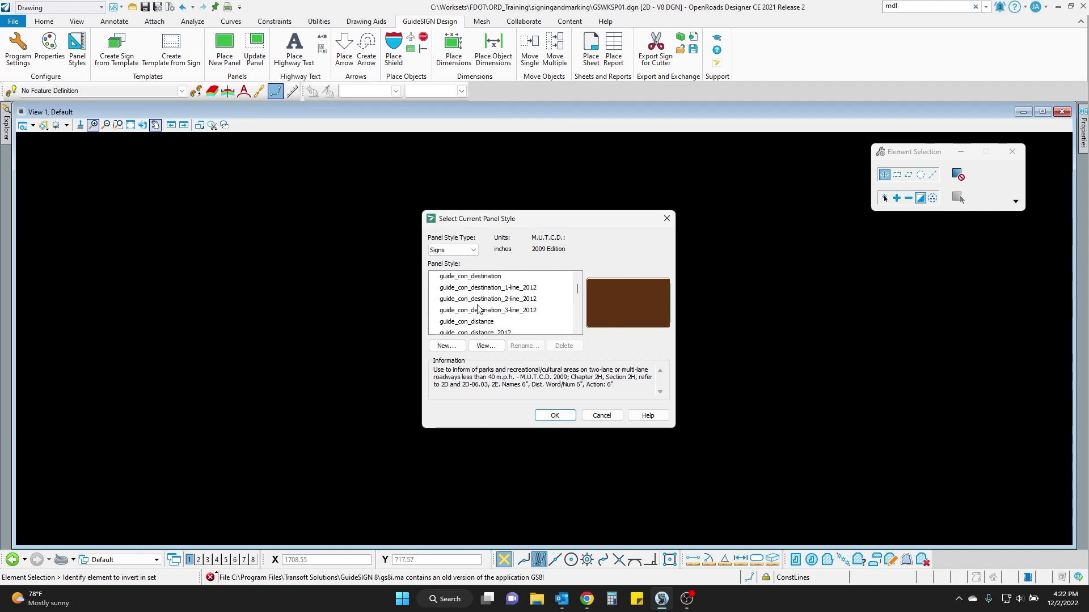
pyautogui.click(482, 301)
pyautogui.click(666, 218)
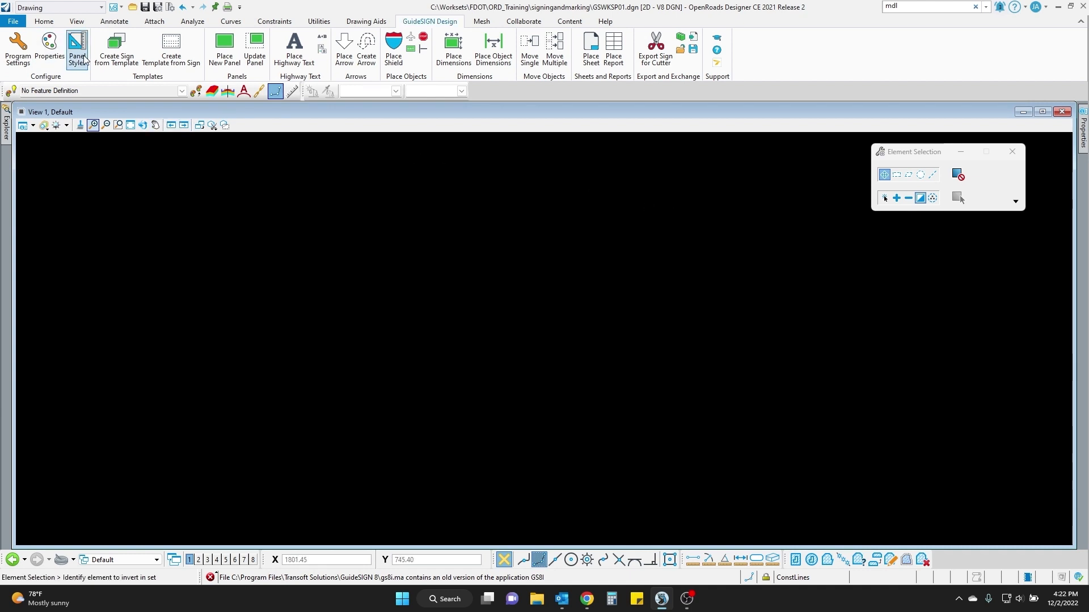
# Start a single street name sign from a template, browsing the Conventional templates and choosing D3-1_c1_OS_2012.
pyautogui.click(116, 62)
pyautogui.moveTo(421, 232); pyautogui.dragTo(485, 179)
pyautogui.moveTo(461, 339); pyautogui.dragTo(468, 262)
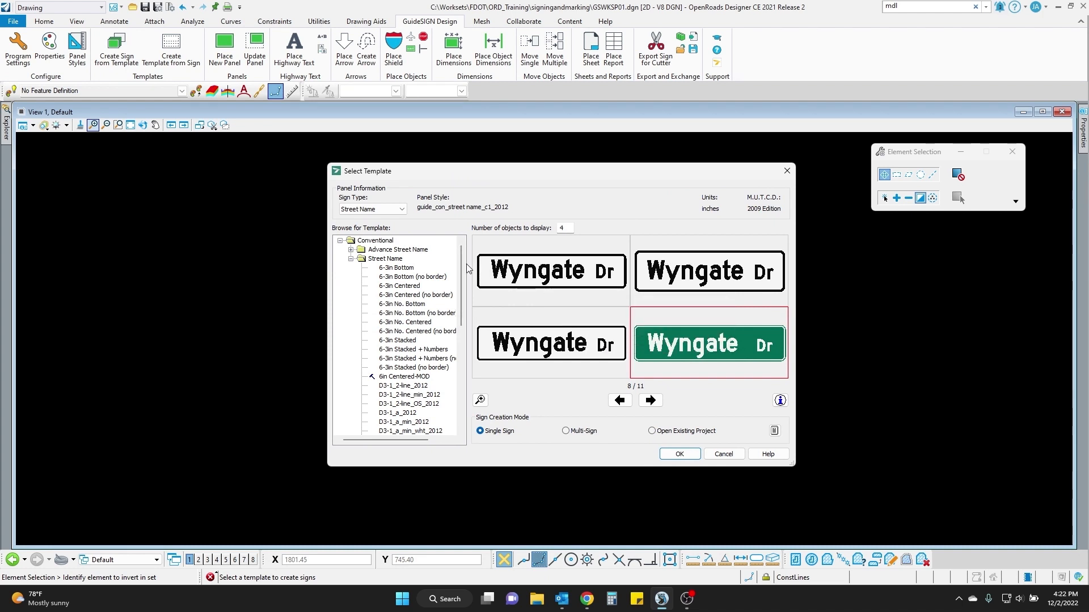
pyautogui.scroll(-8, 400, 340)
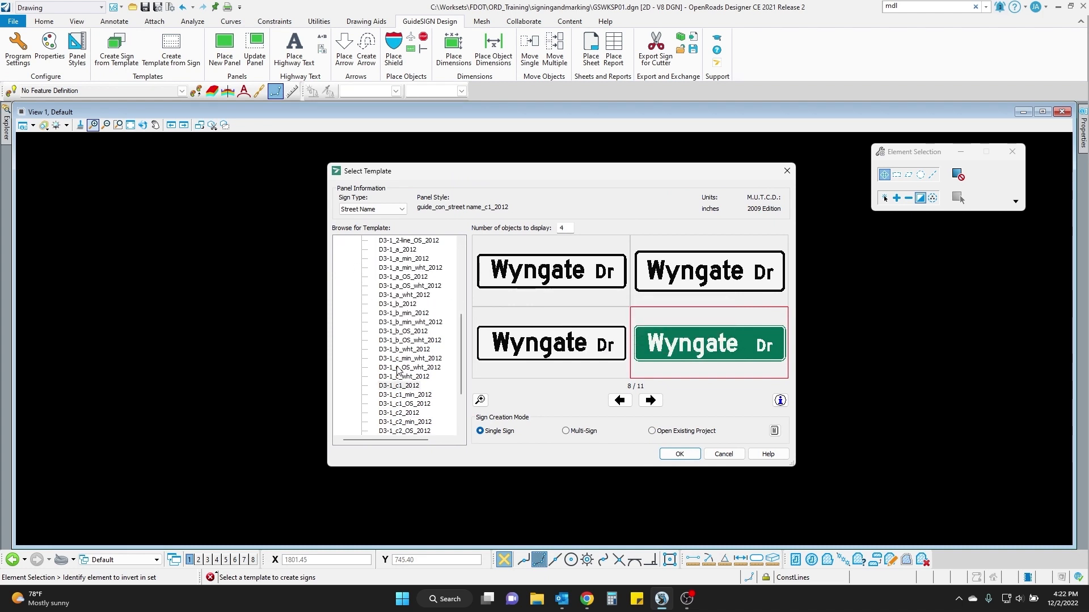
pyautogui.scroll(8, 398, 369)
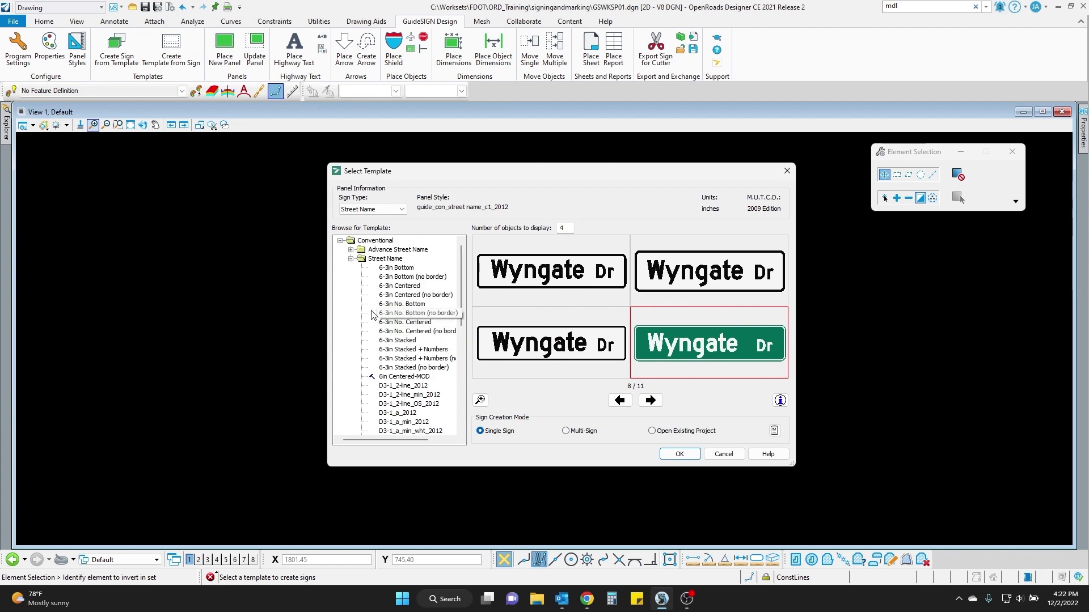
pyautogui.click(351, 258)
pyautogui.click(350, 250)
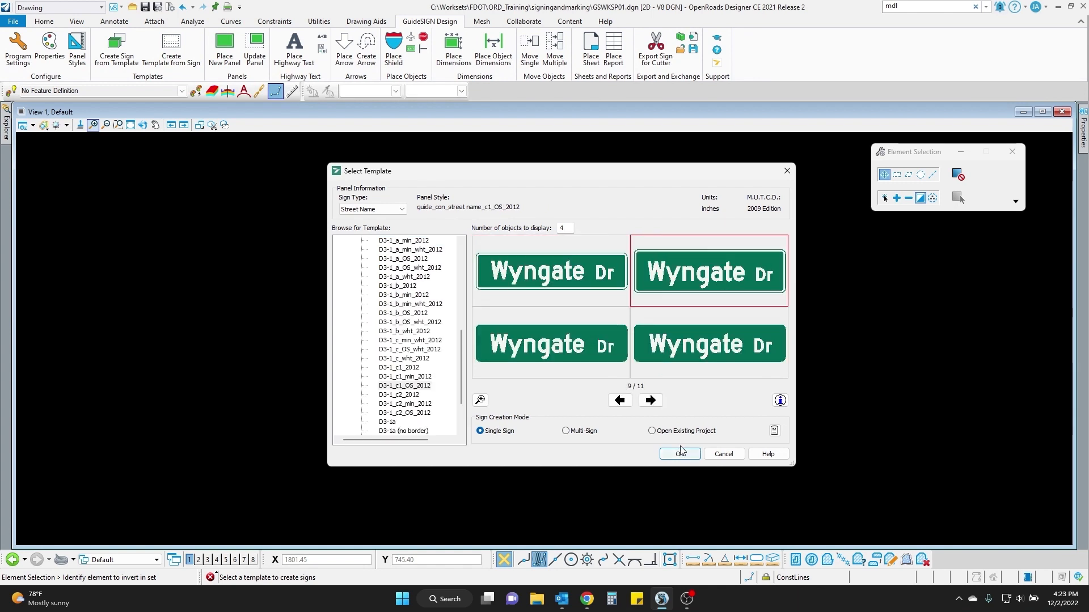
pyautogui.click(352, 296)
pyautogui.click(683, 454)
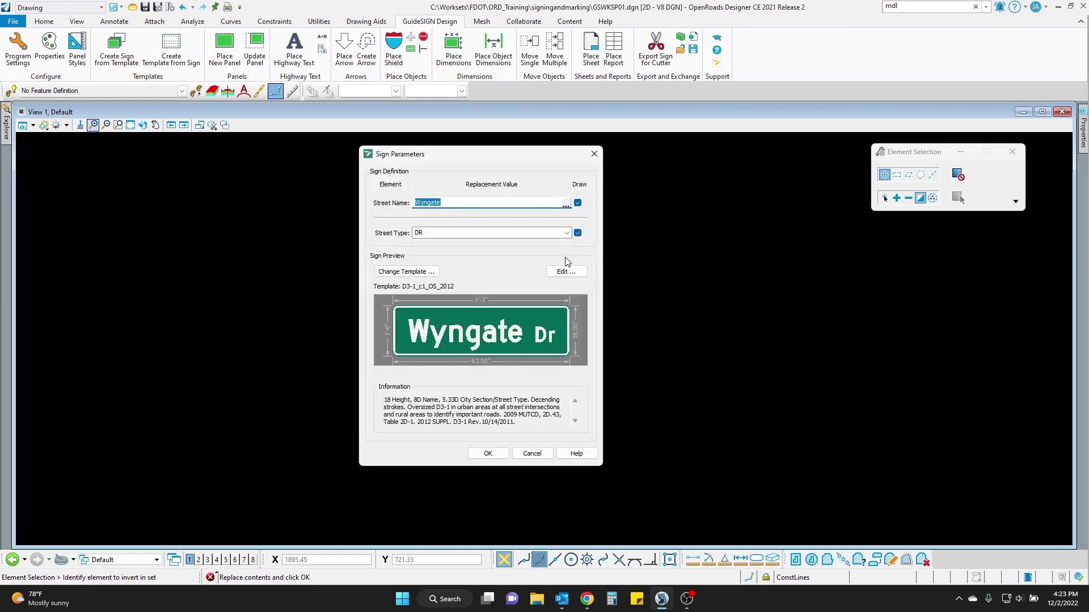
# Set the street name to Mordor and the street type to WAY, and place the sign in the drawing.
pyautogui.write('Mordor')
pyautogui.click(567, 232)
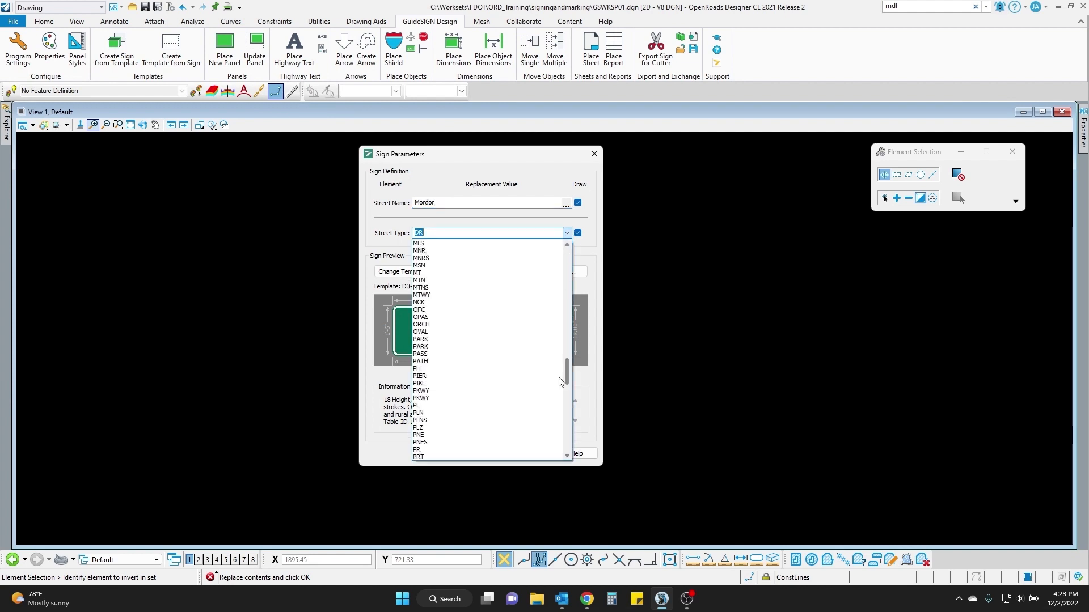
pyautogui.moveTo(556, 489); pyautogui.dragTo(561, 462)
pyautogui.click(440, 421)
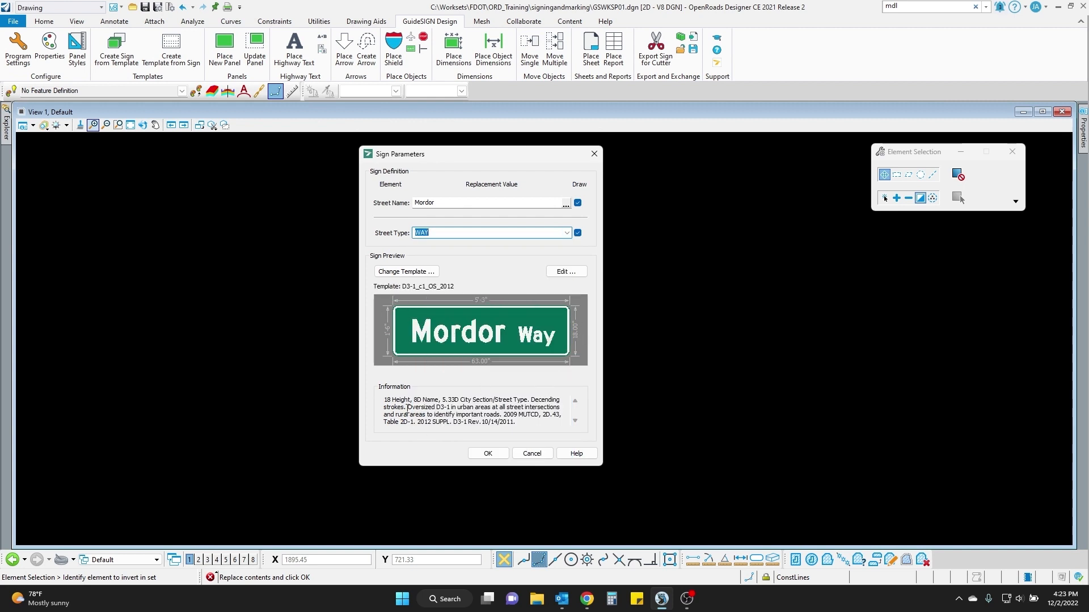
pyautogui.moveTo(385, 400); pyautogui.dragTo(490, 408)
pyautogui.click(466, 414)
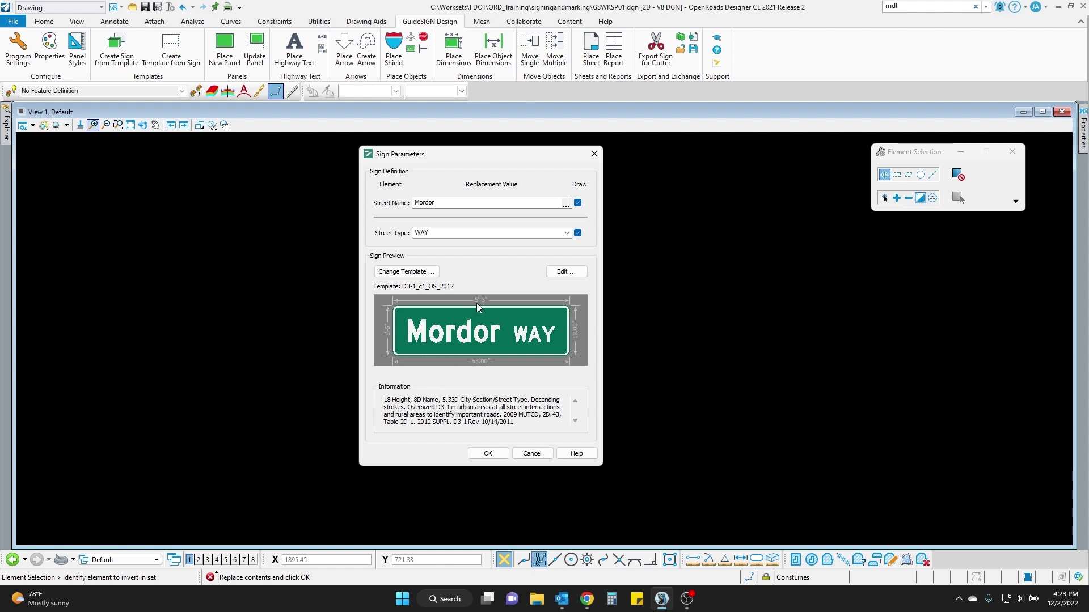
pyautogui.click(487, 453)
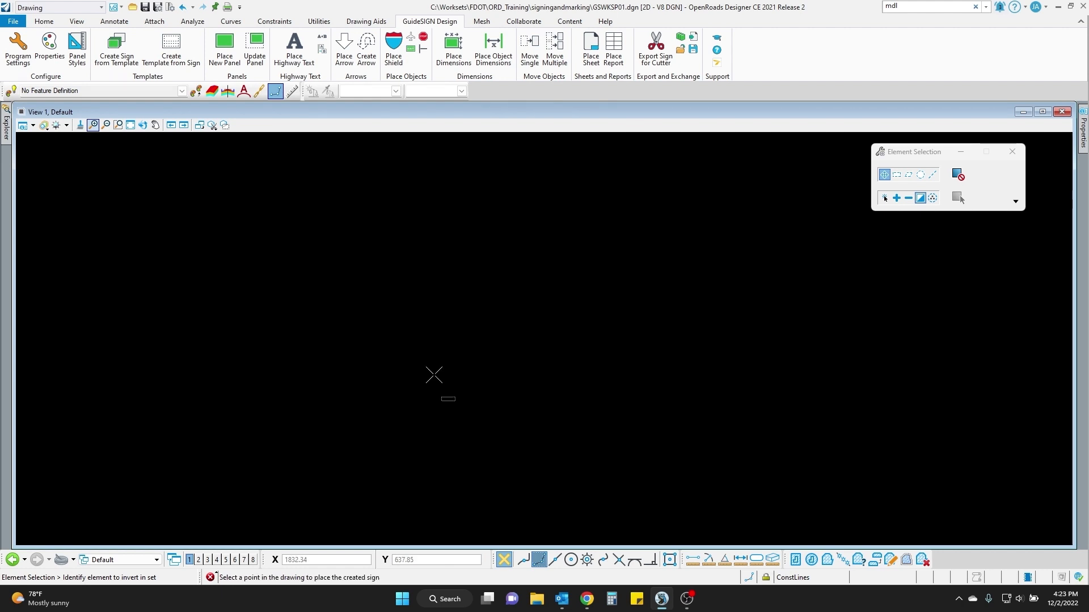
pyautogui.click(466, 325)
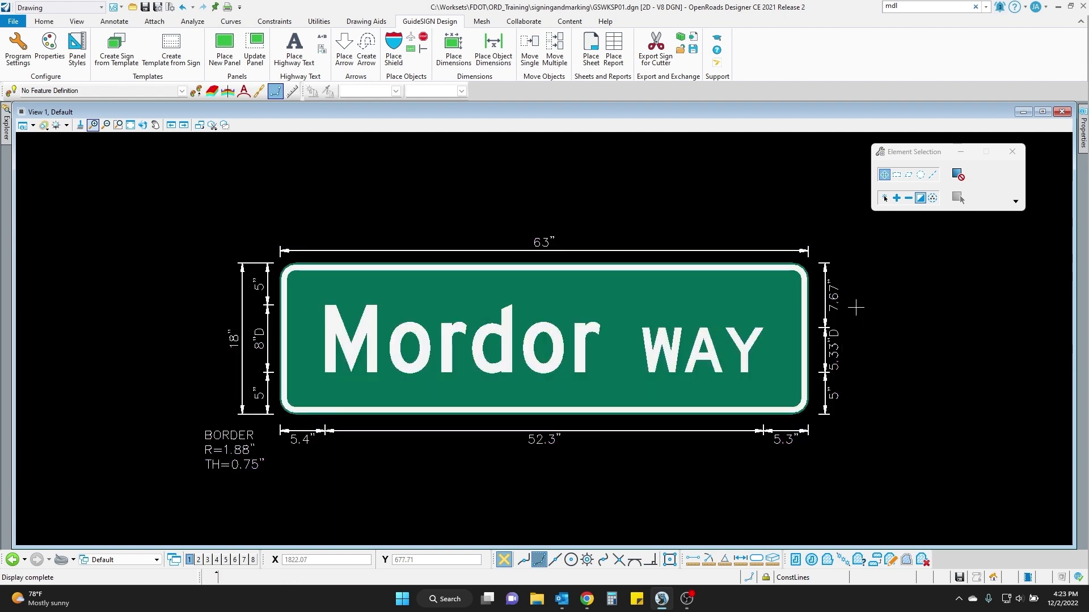
# Review the Locks - Design options in the program settings, then examine the placed Mordor WAY sign and its dimensions.
pyautogui.click(18, 51)
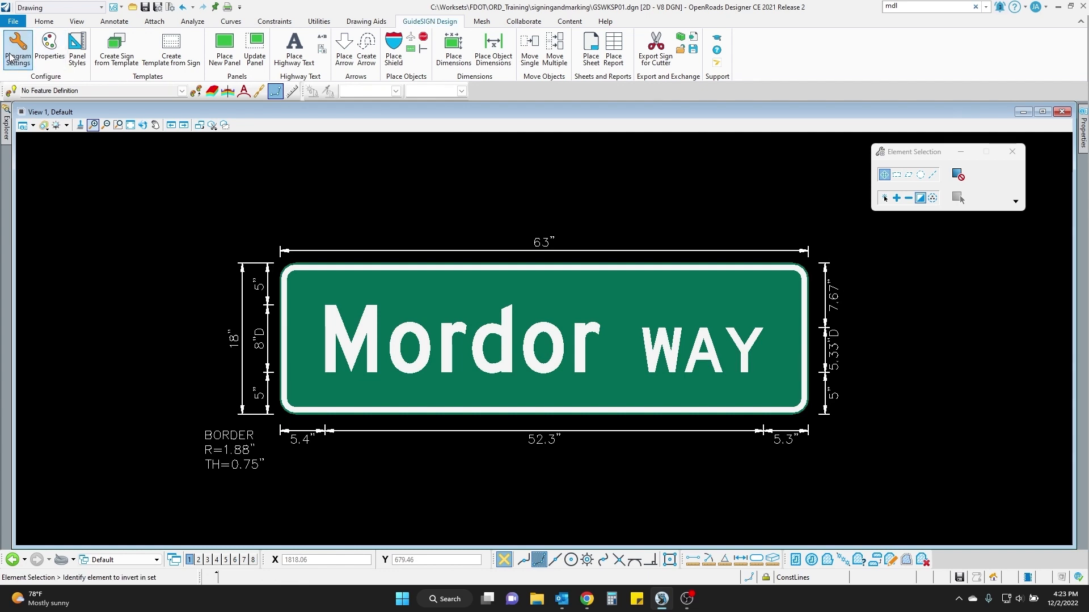
pyautogui.click(464, 234)
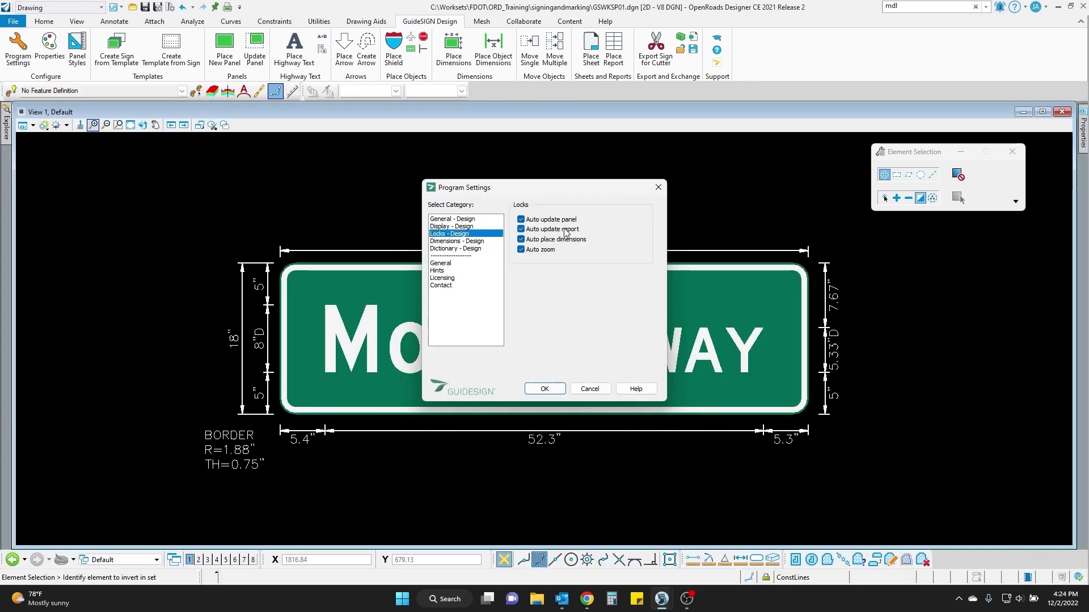
pyautogui.click(657, 187)
pyautogui.scroll(-3, 678, 305)
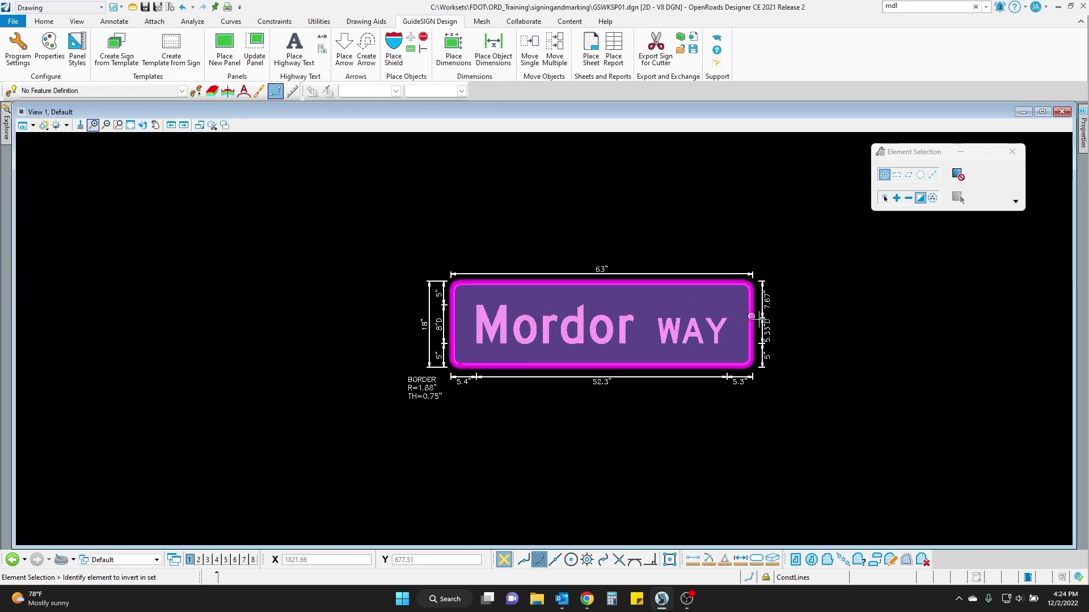
pyautogui.scroll(5, 785, 333)
pyautogui.scroll(-2, 882, 352)
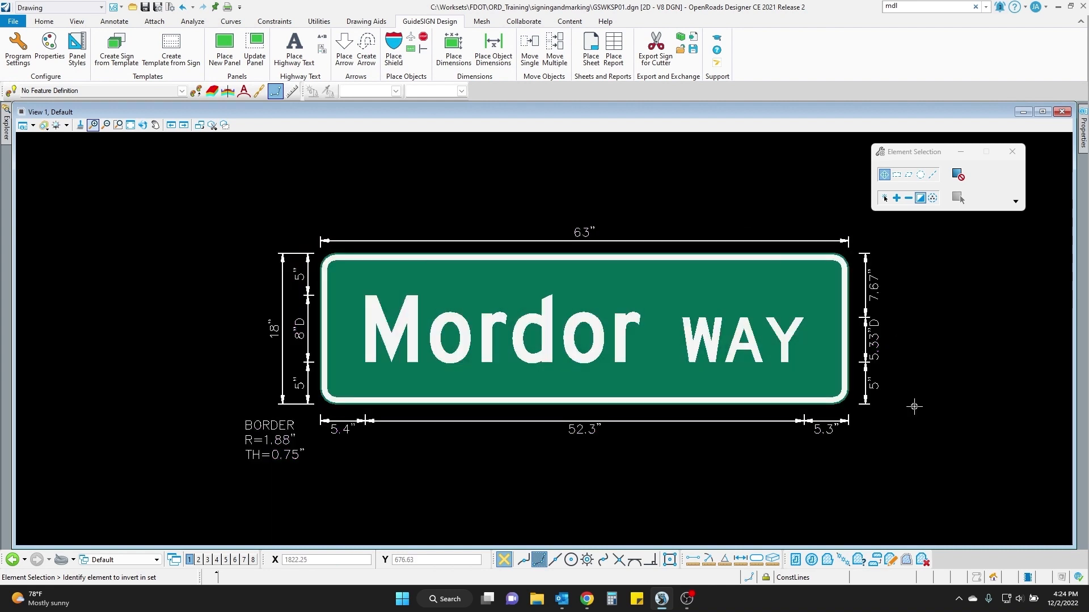
pyautogui.scroll(-2, 914, 406)
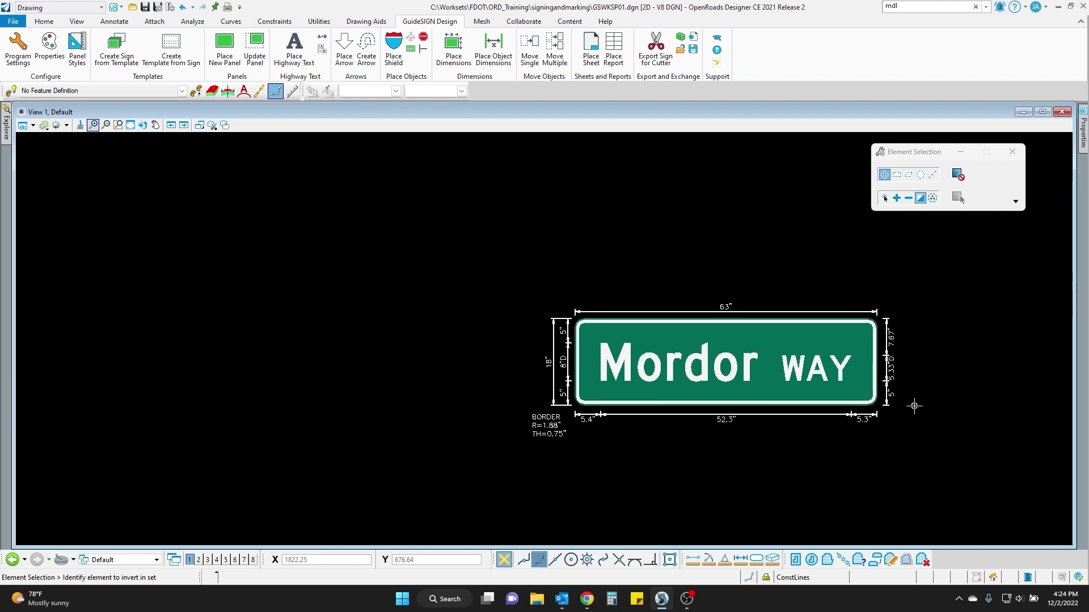
pyautogui.scroll(2, 849, 344)
pyautogui.scroll(-2, 855, 345)
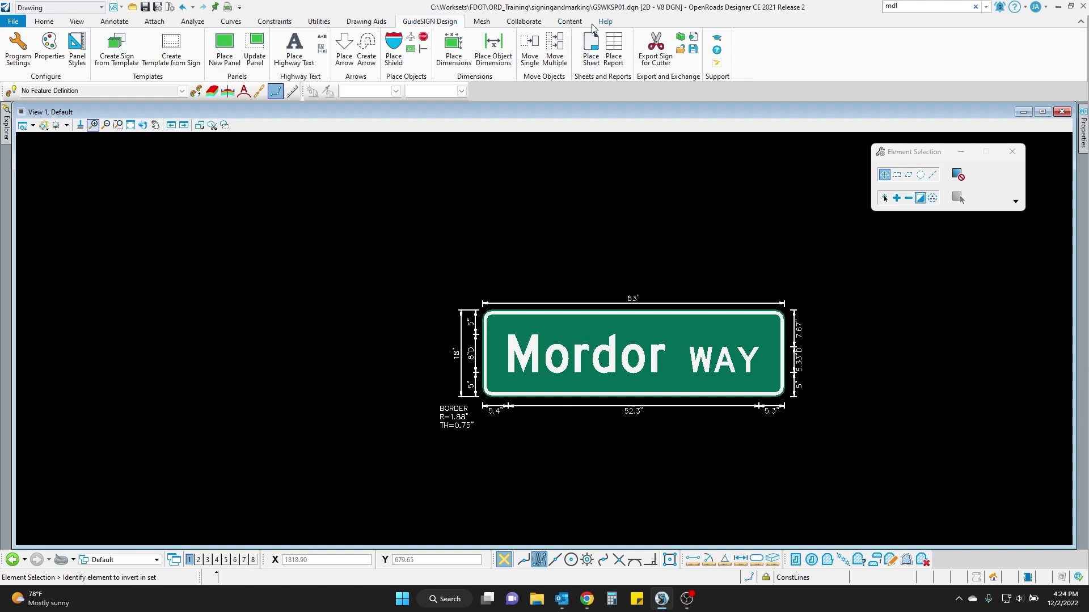
# Place an FDOT 4 Pane Sheet around the Mordor WAY sign at plot scale 50 with 0.100 inch text height.
pyautogui.click(591, 53)
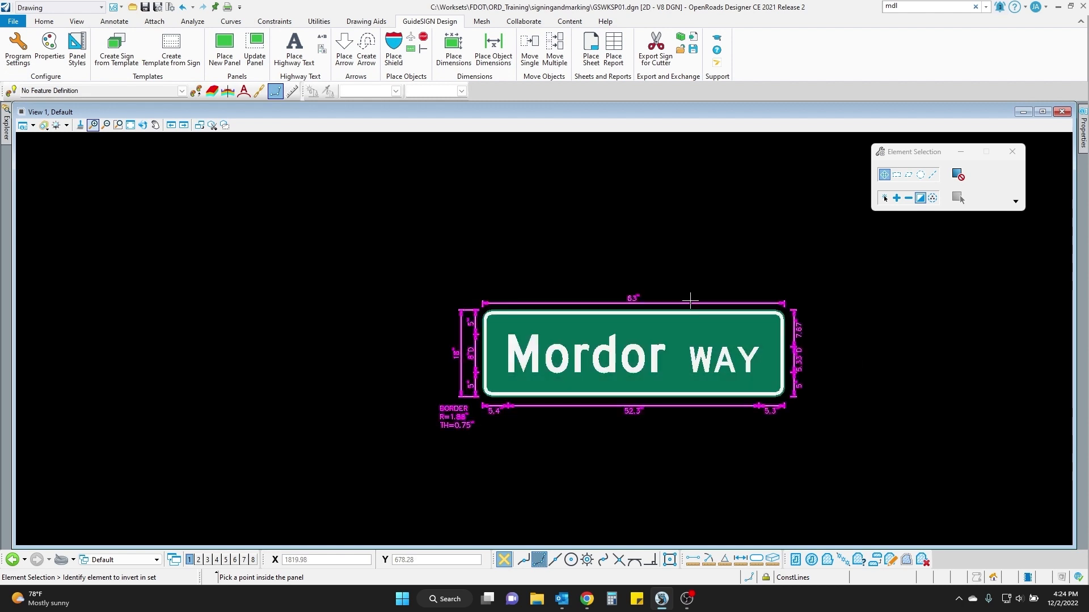
pyautogui.moveTo(739, 336); pyautogui.dragTo(658, 301, button='middle')
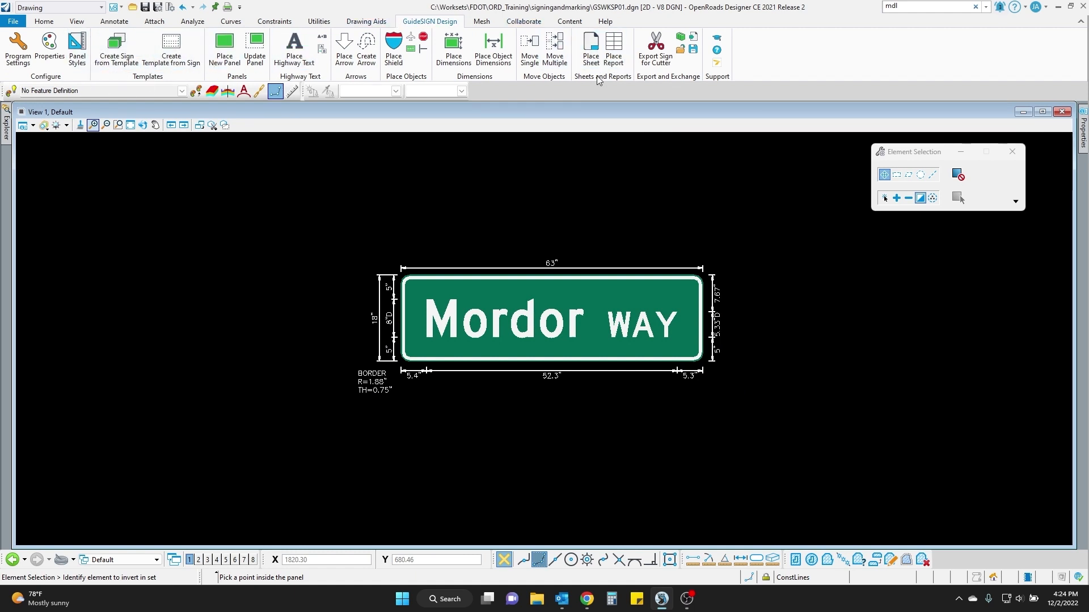
pyautogui.click(593, 299)
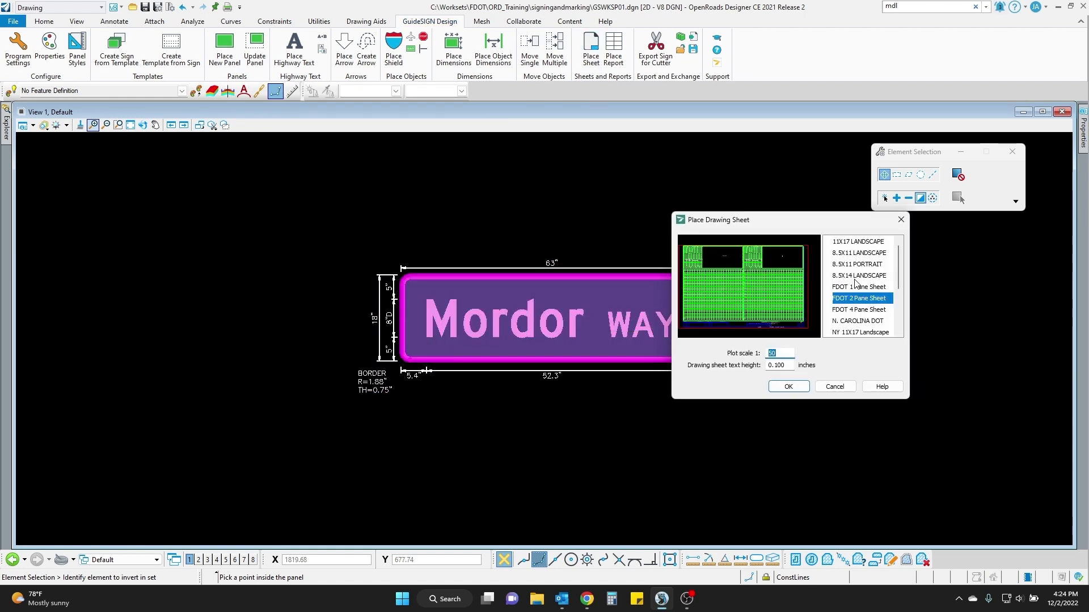
pyautogui.moveTo(897, 270)
pyautogui.mouseDown()
pyautogui.moveTo(900, 286)
pyautogui.moveTo(901, 256)
pyautogui.mouseUp()
pyautogui.click(858, 287)
pyautogui.moveTo(823, 220)
pyautogui.mouseDown()
pyautogui.moveTo(883, 251)
pyautogui.moveTo(879, 226)
pyautogui.mouseUp()
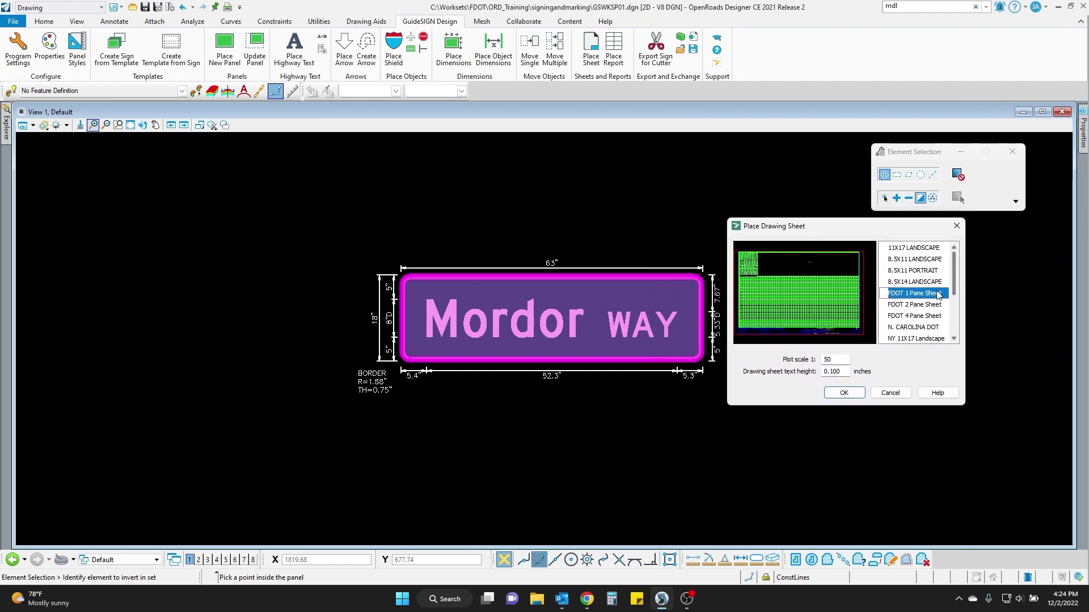
pyautogui.moveTo(954, 267); pyautogui.dragTo(958, 288)
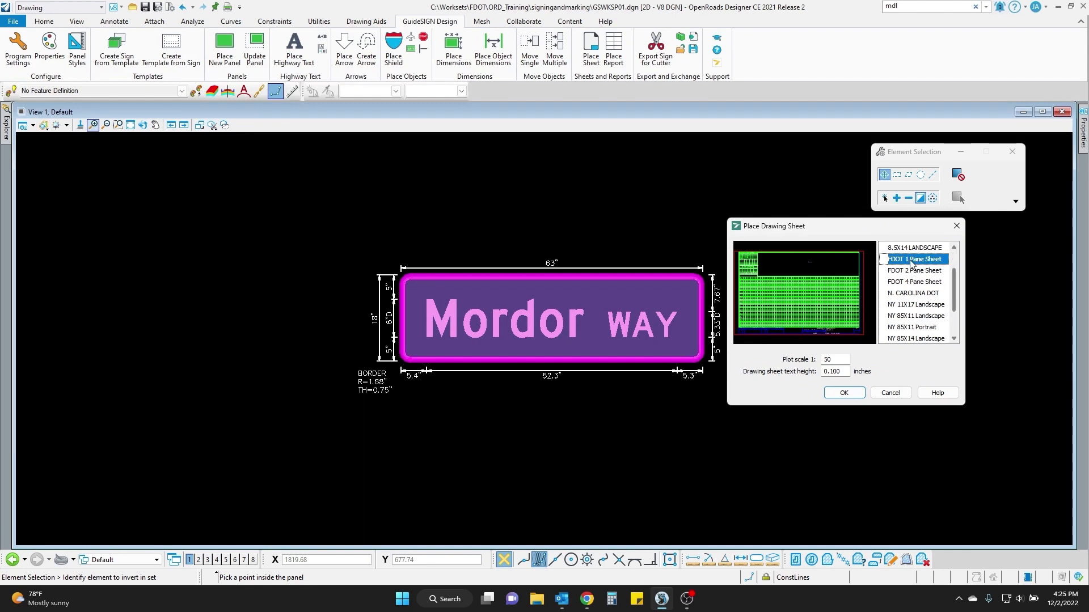
pyautogui.click(918, 281)
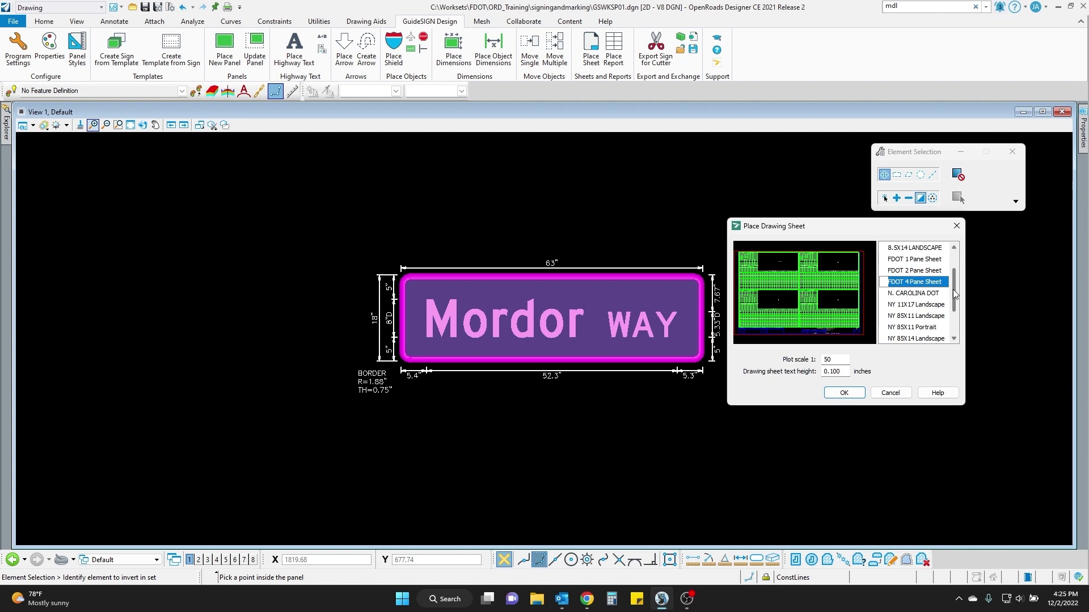
pyautogui.scroll(1, 917, 296)
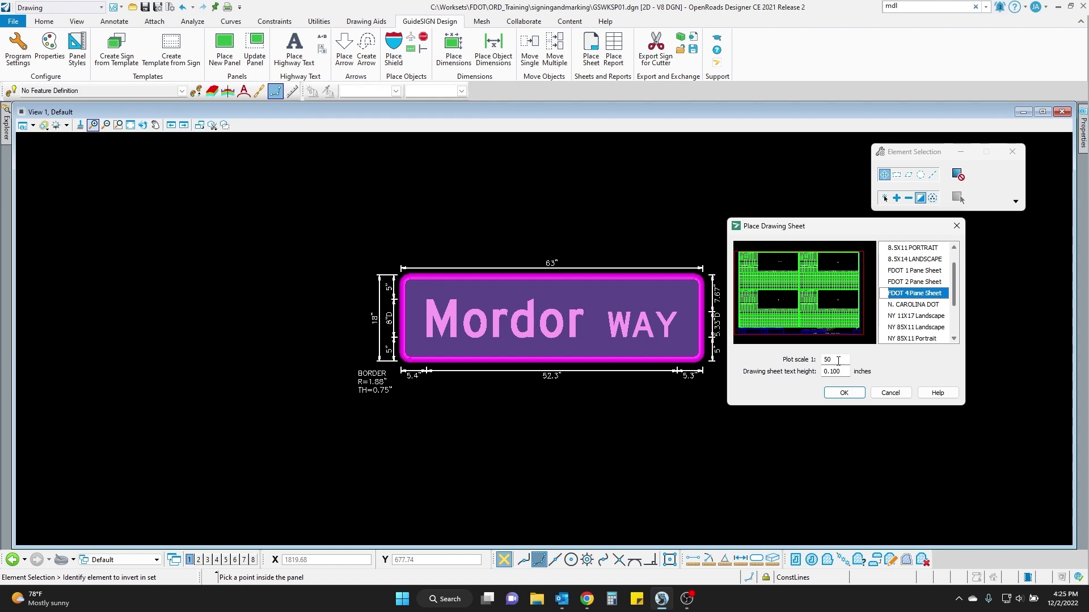
pyautogui.click(849, 394)
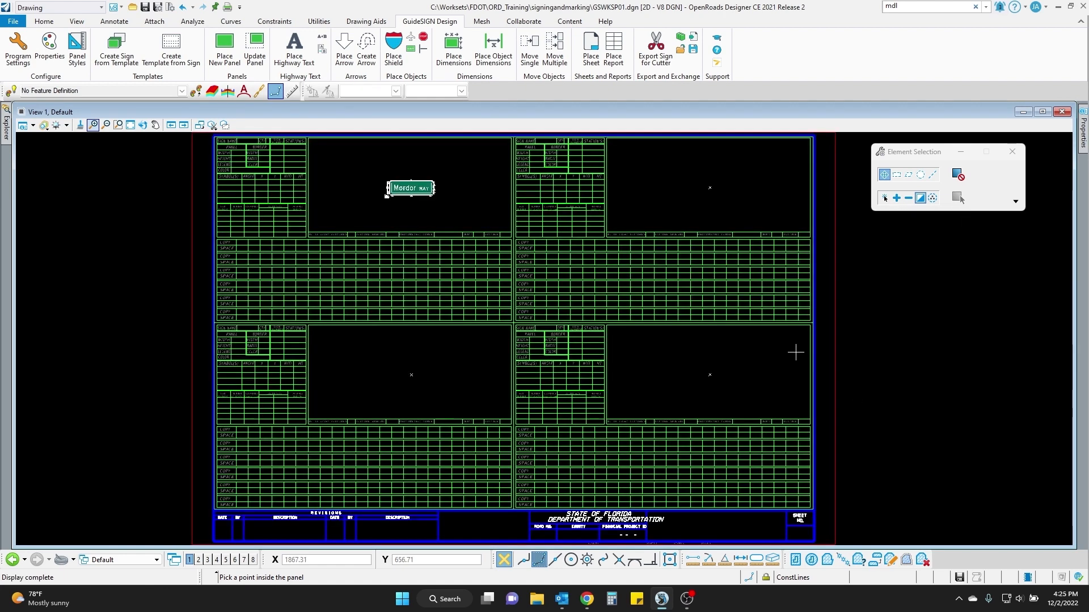
pyautogui.scroll(3, 376, 159)
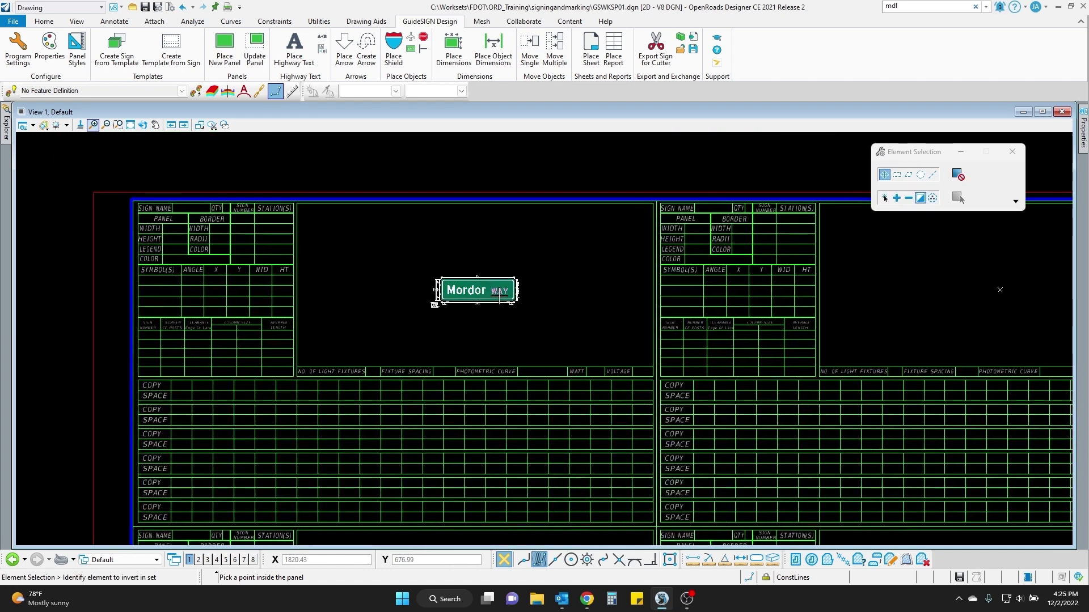
pyautogui.scroll(-5, 584, 281)
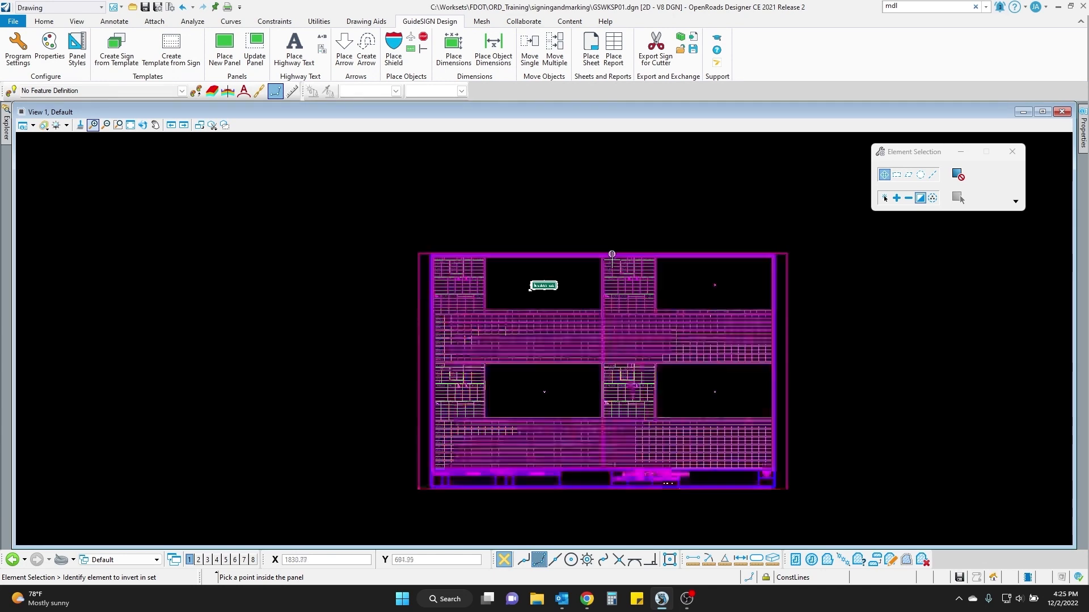
# Delete the four-pane drawing sheet and the dimensions around the Mordor WAY sign.
pyautogui.click(614, 272)
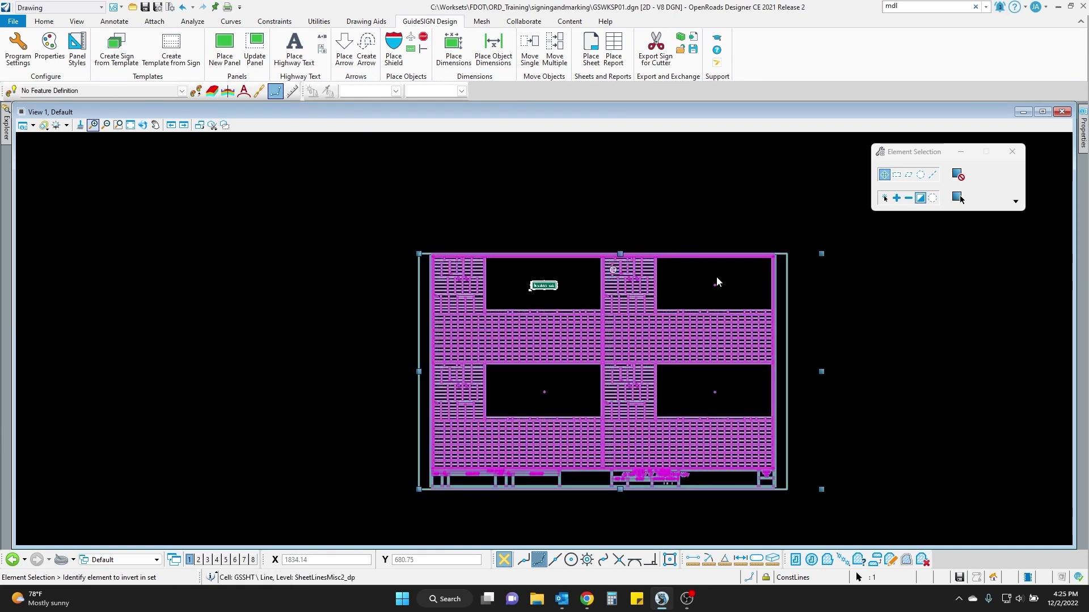
pyautogui.press('Delete')
pyautogui.scroll(8, 549, 286)
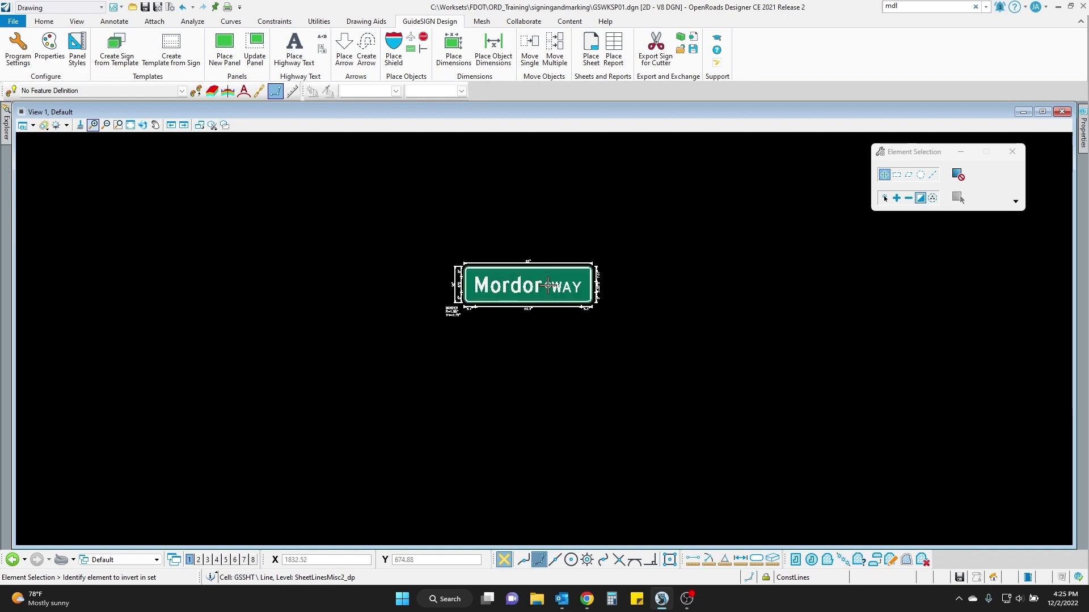
pyautogui.click(699, 262)
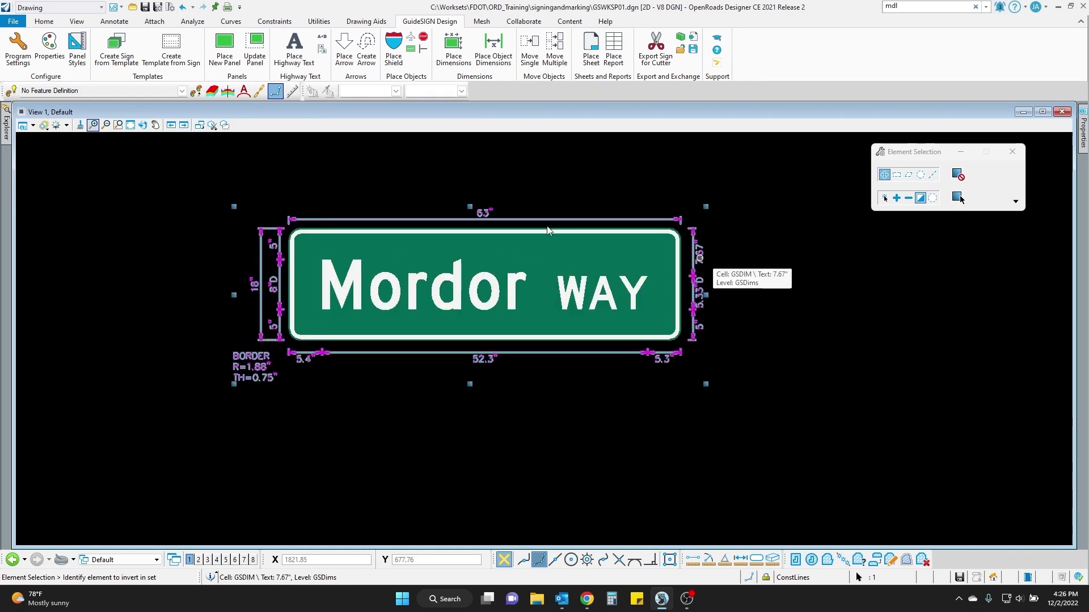
pyautogui.press('Delete')
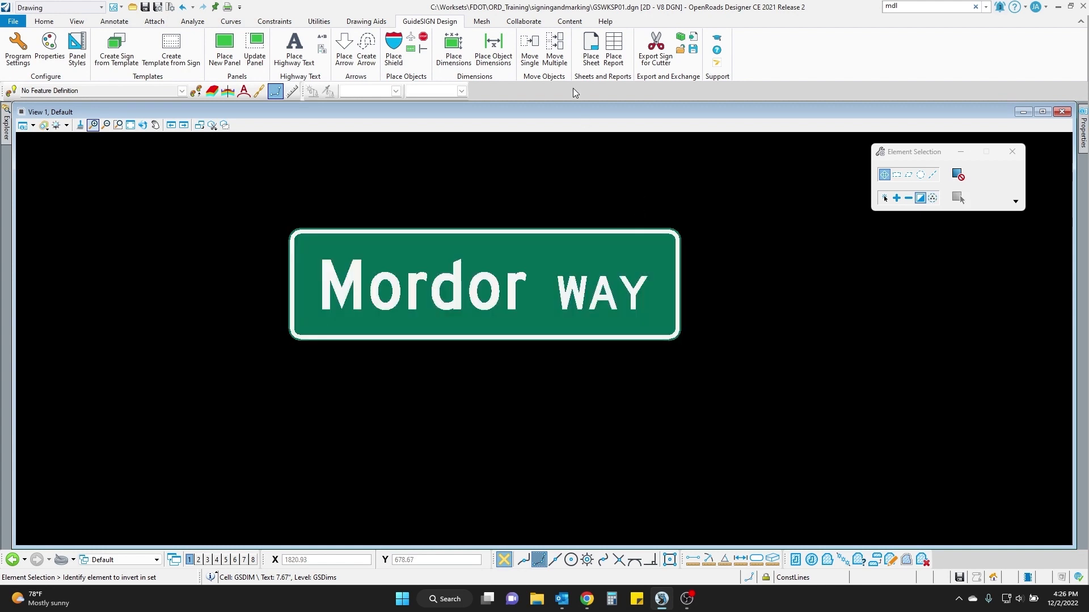
# Place dimensions around the Mordor WAY sign panel with 0.100 plotted text height, Arrows style and Inches/Tenths display.
pyautogui.click(454, 55)
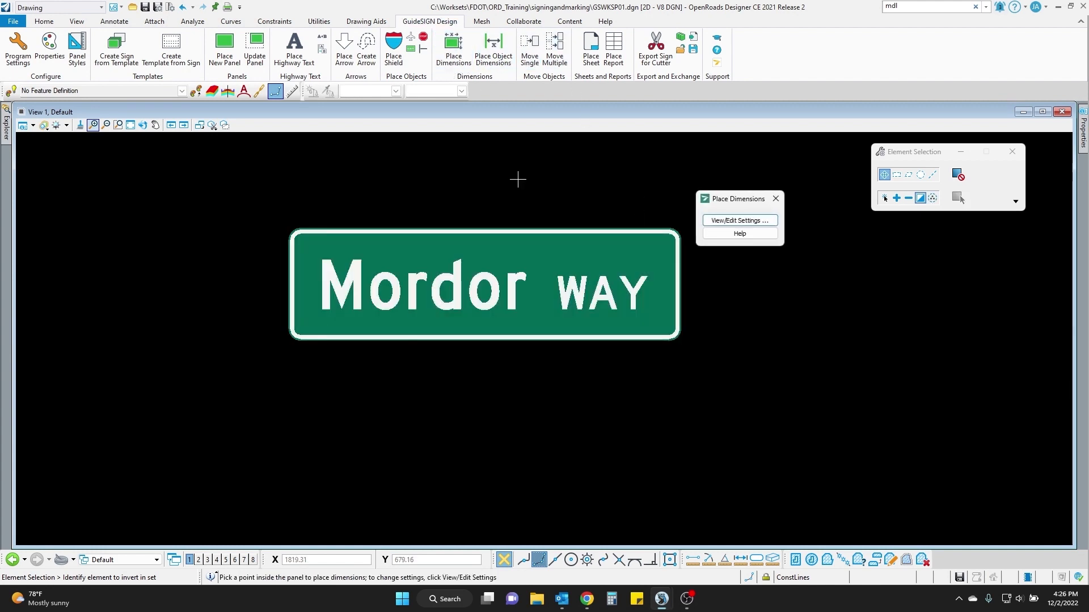
pyautogui.moveTo(731, 206); pyautogui.dragTo(754, 199)
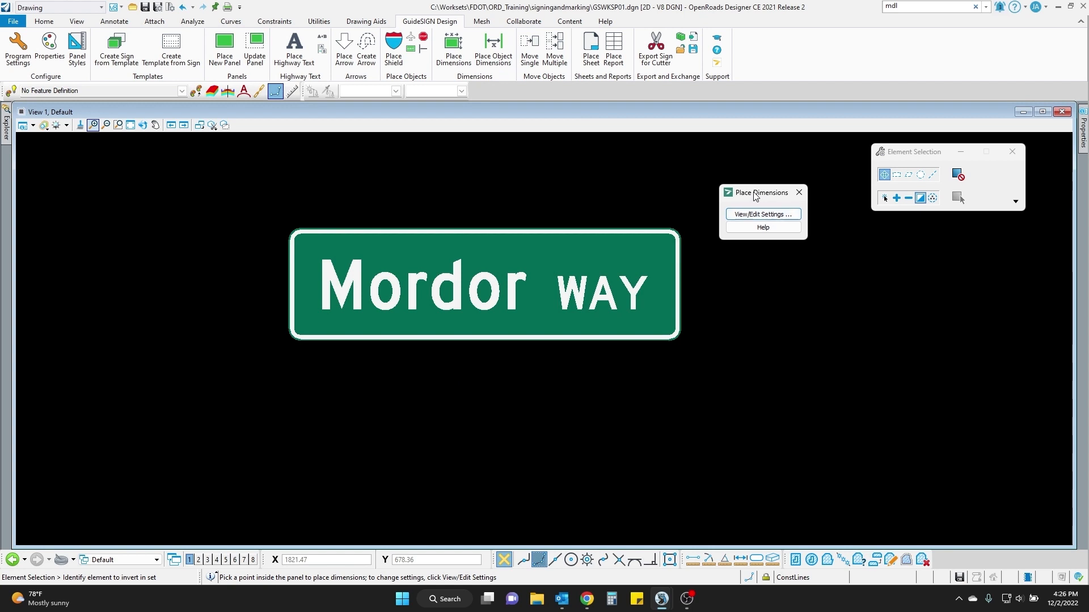
pyautogui.click(764, 215)
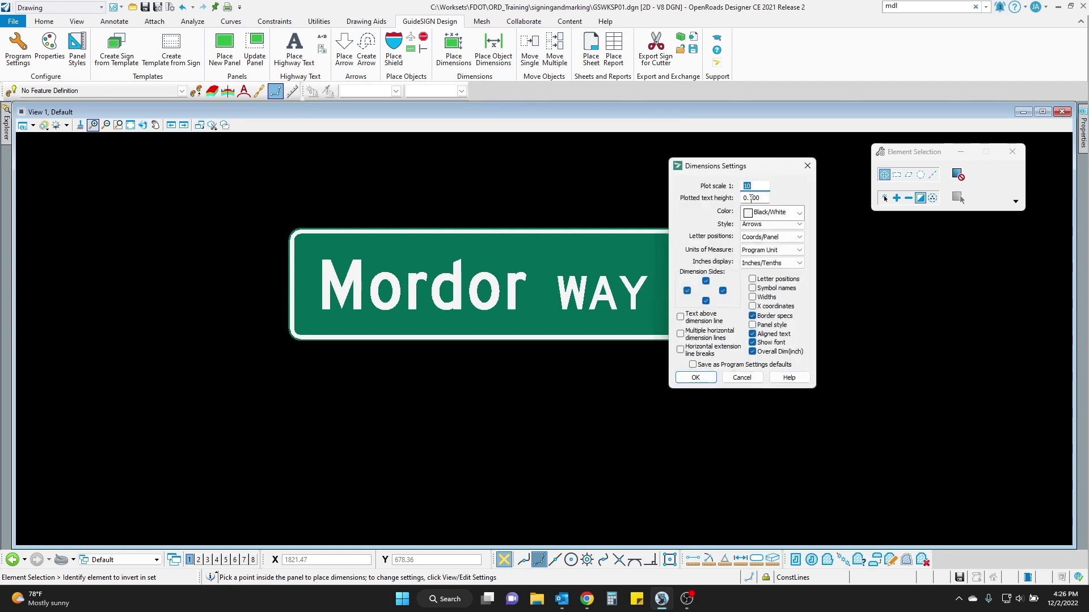
pyautogui.moveTo(717, 161); pyautogui.dragTo(761, 168)
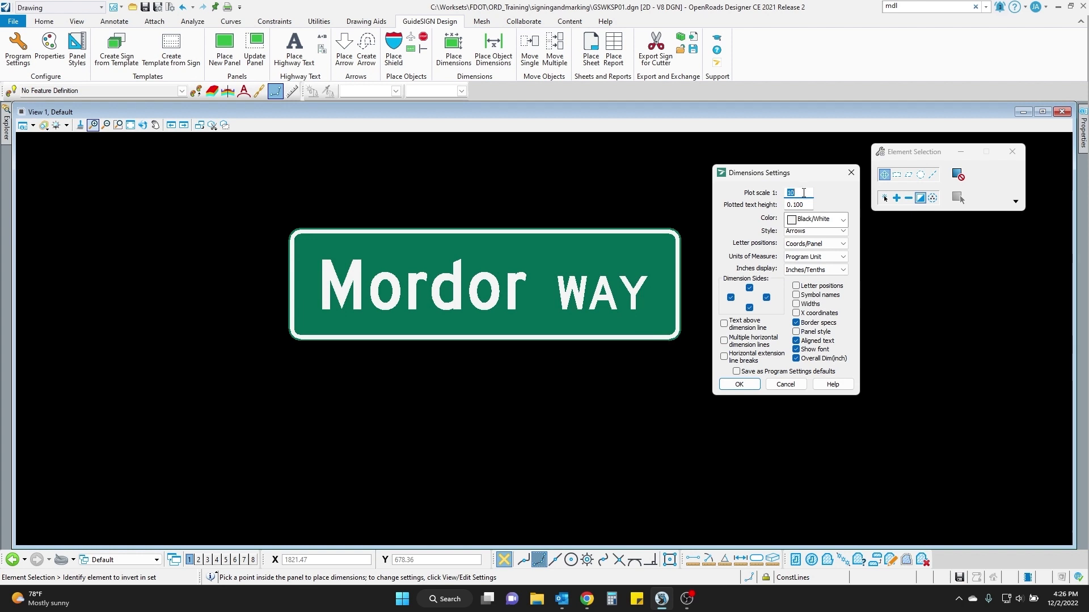
pyautogui.click(739, 384)
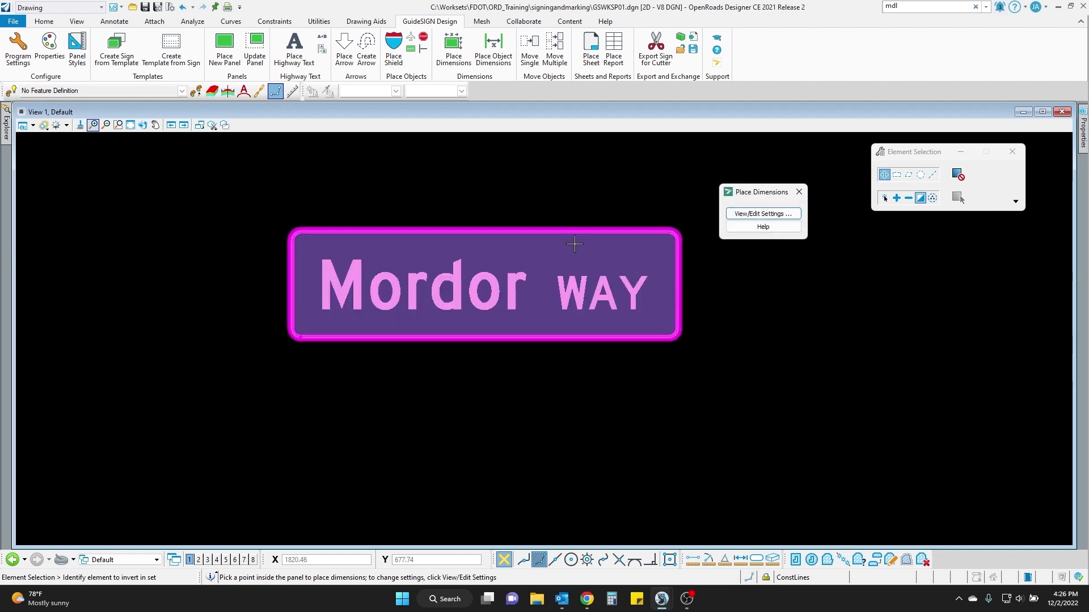
pyautogui.click(568, 244)
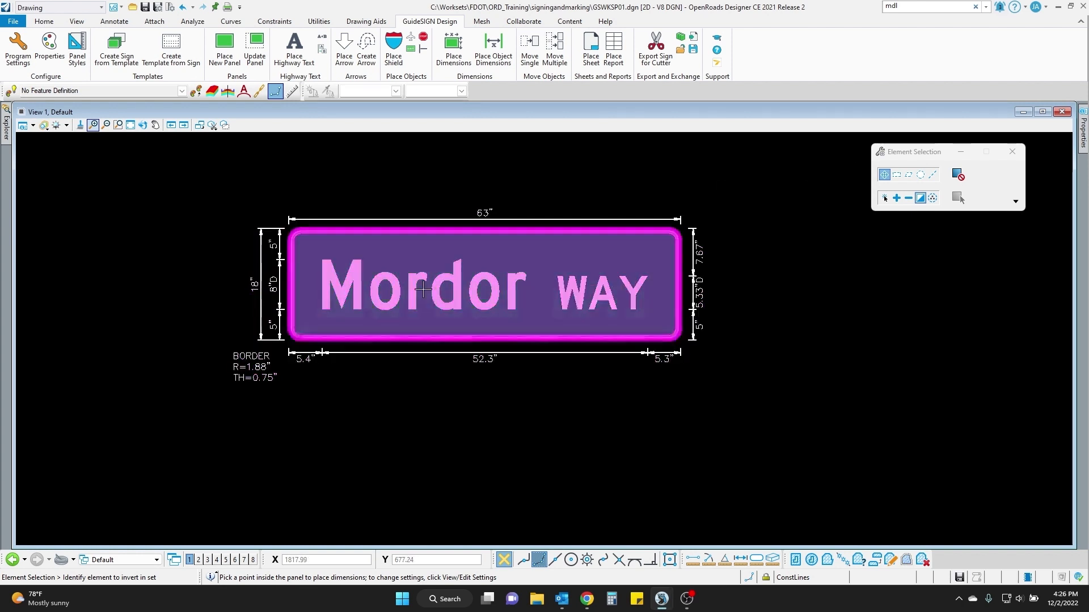
# Examine the dimensions and border specifications placed around the Mordor WAY sign.
pyautogui.scroll(2, 341, 271)
pyautogui.scroll(-1, 532, 168)
pyautogui.scroll(1, 395, 199)
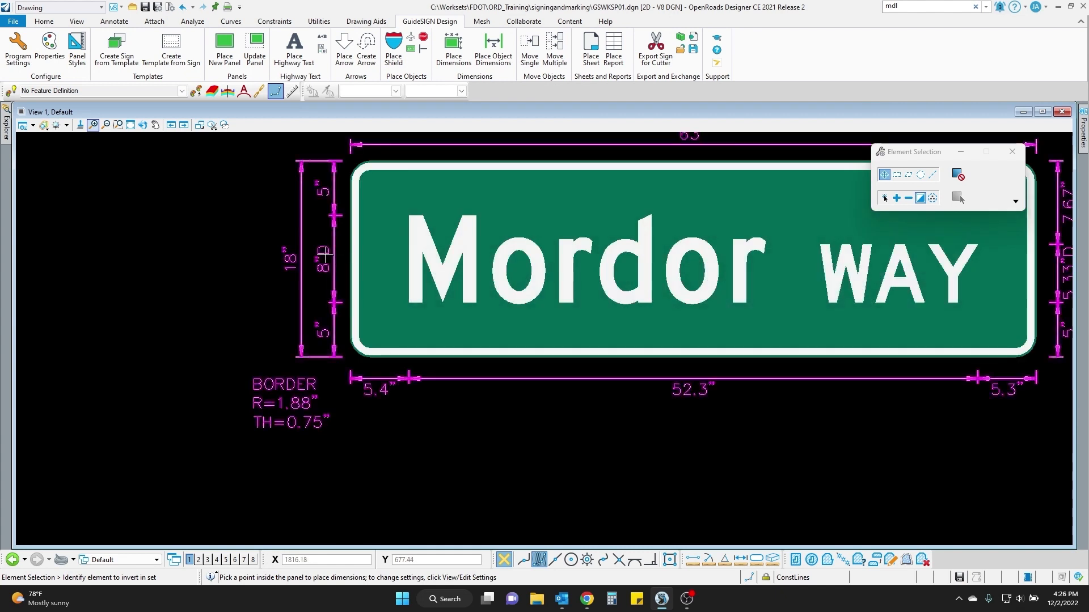
pyautogui.scroll(-2, 467, 262)
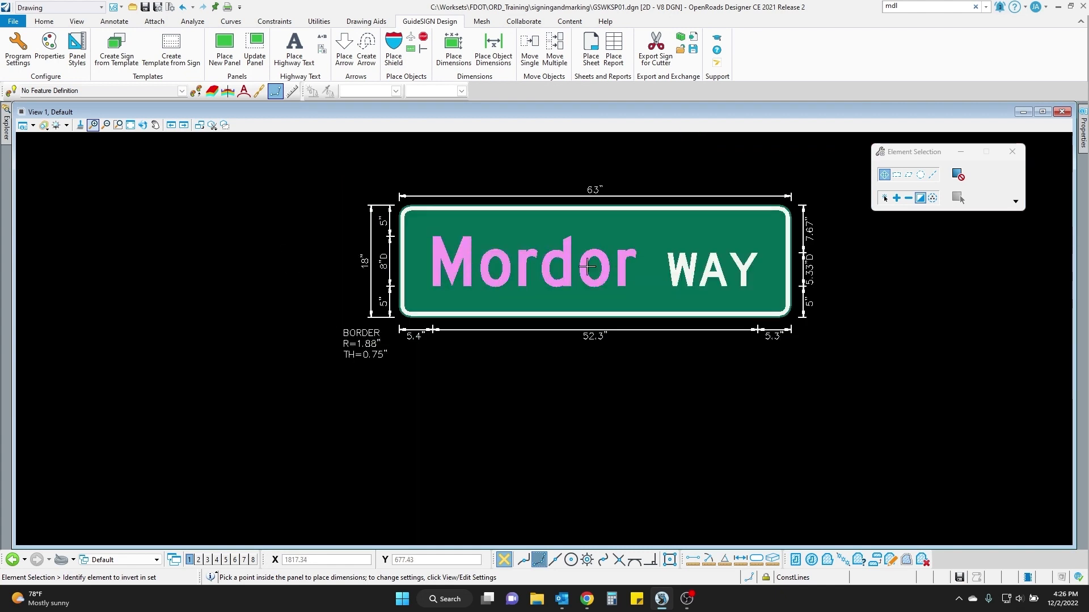
pyautogui.scroll(2, 778, 279)
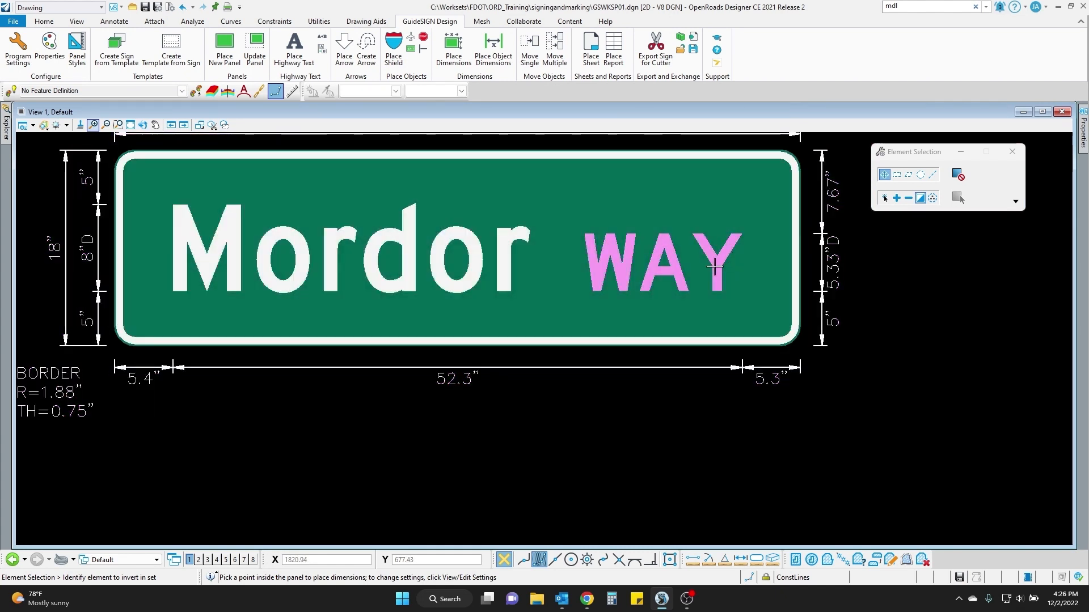
pyautogui.scroll(-2, 747, 278)
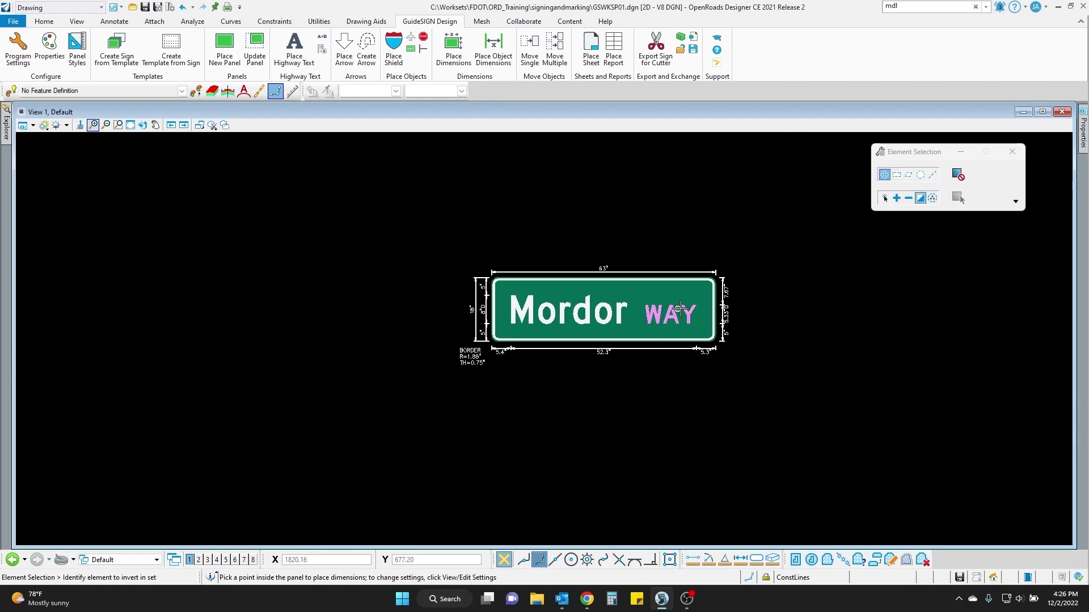
pyautogui.moveTo(680, 309); pyautogui.dragTo(543, 292, button='middle')
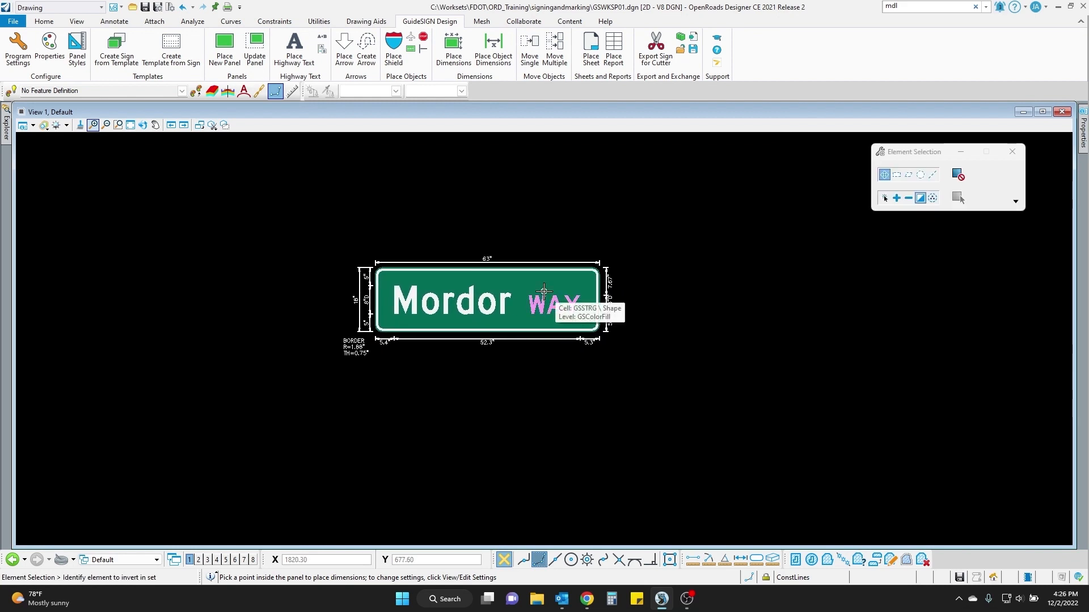
# Try an FDOT 4 Pane Sheet around the Mordor WAY sign at plot scale 10, and delete that sheet.
pyautogui.click(584, 43)
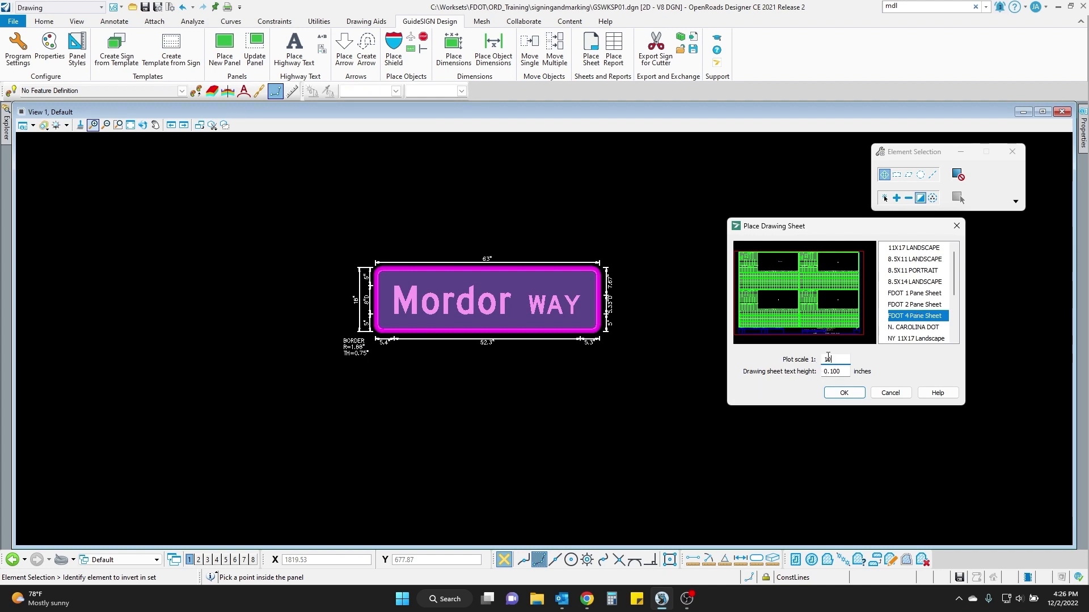
pyautogui.click(841, 394)
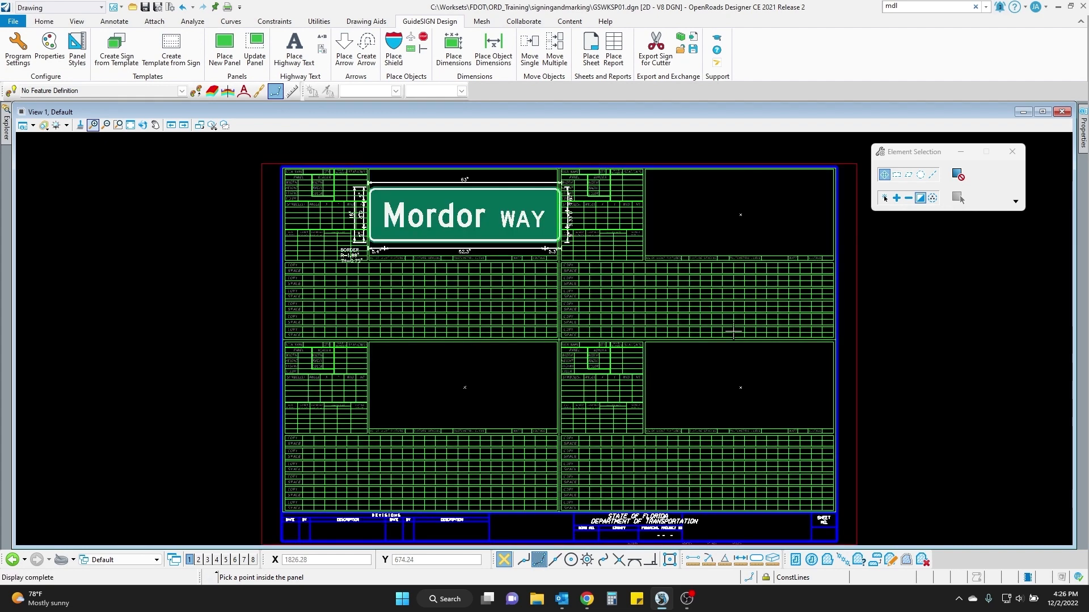
pyautogui.scroll(2, 464, 189)
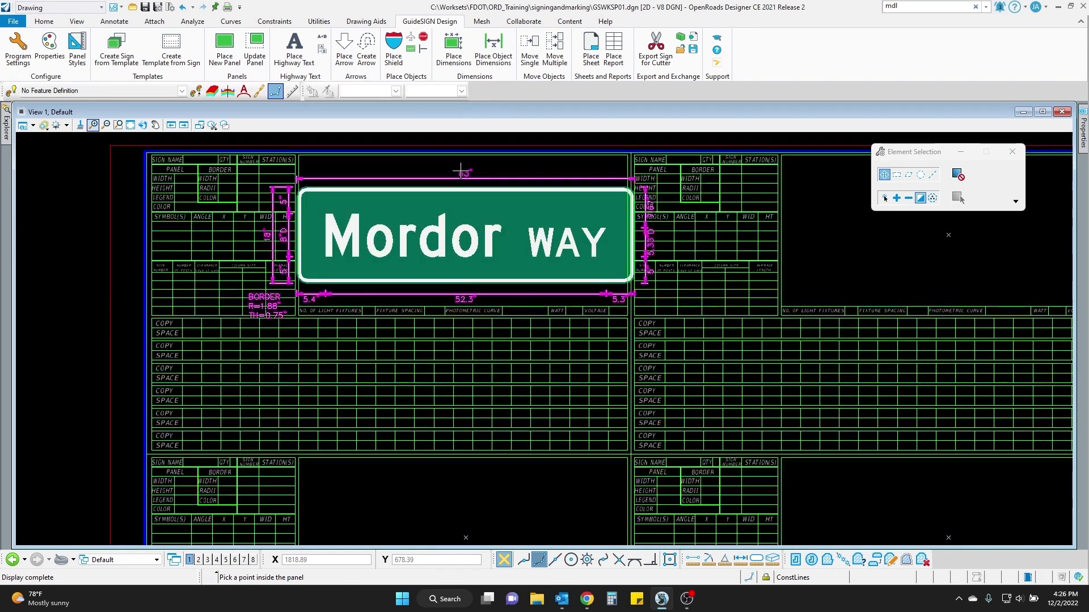
pyautogui.scroll(-2, 257, 244)
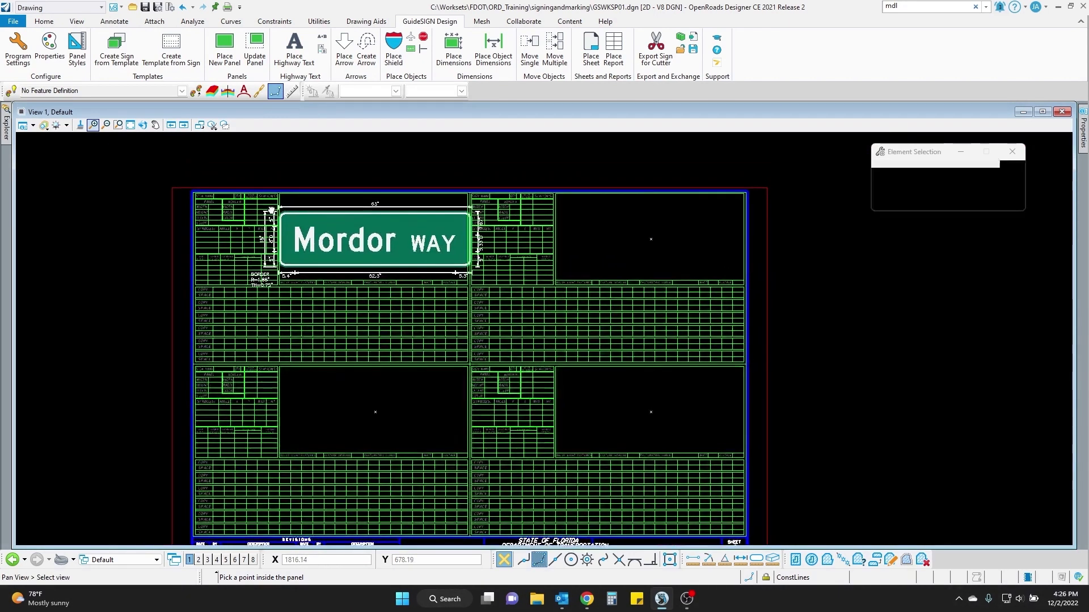
pyautogui.scroll(4, 276, 213)
pyautogui.scroll(-2, 288, 203)
pyautogui.click(288, 203)
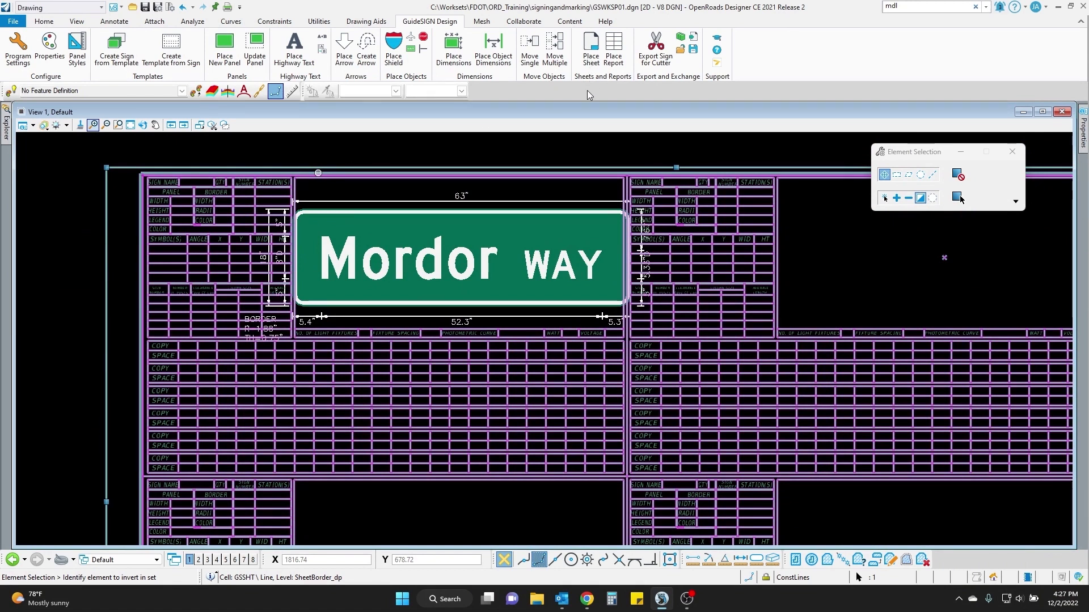
# Place an FDOT 4 Pane Sheet around the Mordor WAY sign at plot scale 15 with 0.100 inch text height.
pyautogui.click(590, 47)
pyautogui.click(549, 223)
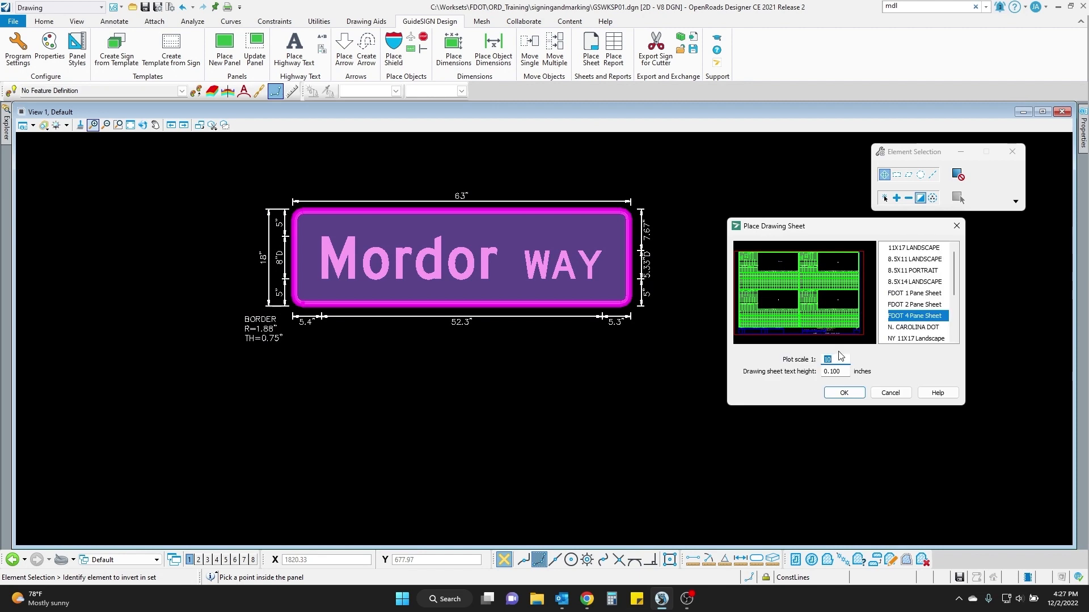
pyautogui.click(843, 393)
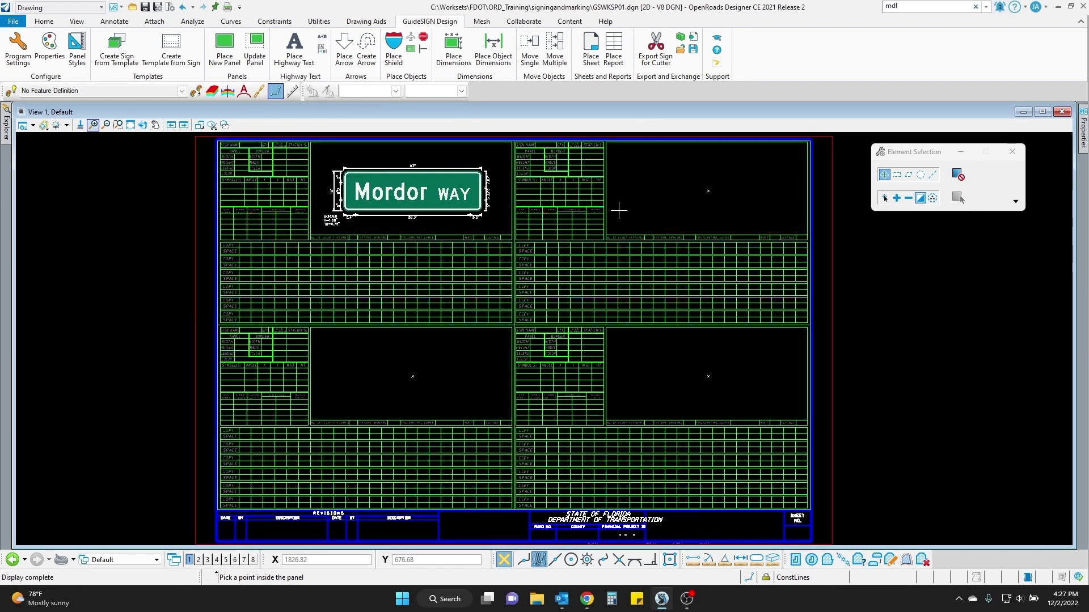
# Examine how the dimensioned sign fits its sheet pane, and review the empty sign data and copy/space tables.
pyautogui.scroll(5, 387, 176)
pyautogui.scroll(-1, 386, 176)
pyautogui.moveTo(386, 175); pyautogui.dragTo(547, 272, button='middle')
pyautogui.scroll(1, 547, 272)
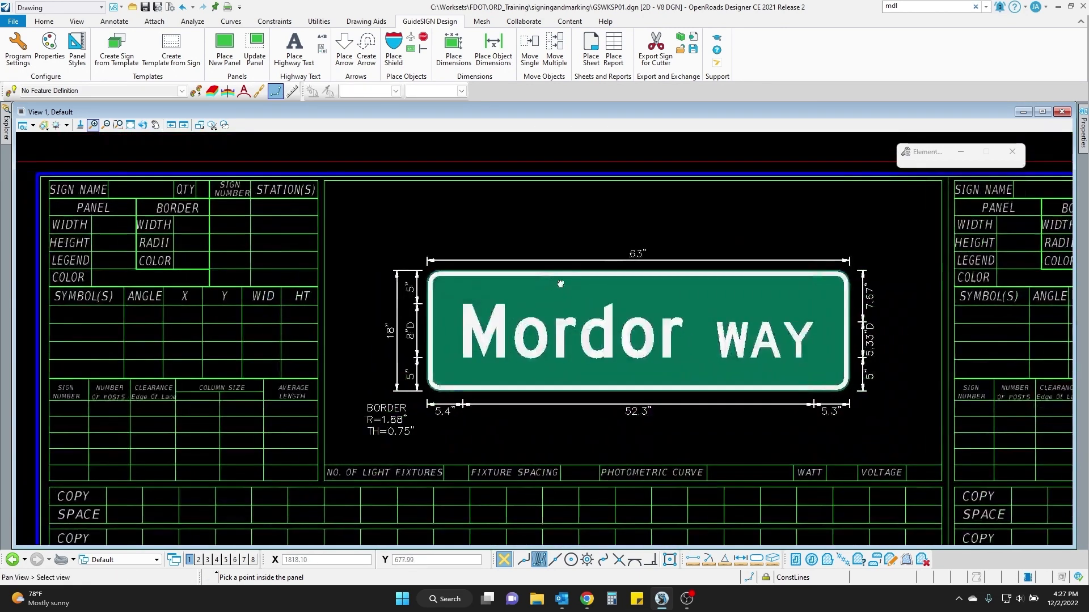
pyautogui.scroll(-1, 503, 286)
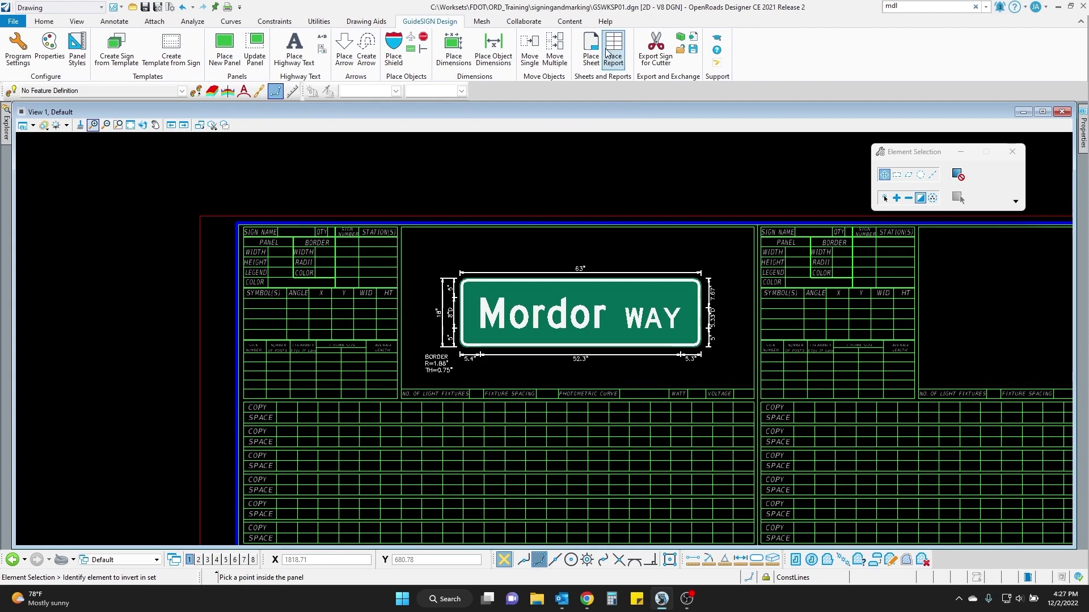
pyautogui.scroll(2, 533, 368)
pyautogui.scroll(-2, 542, 334)
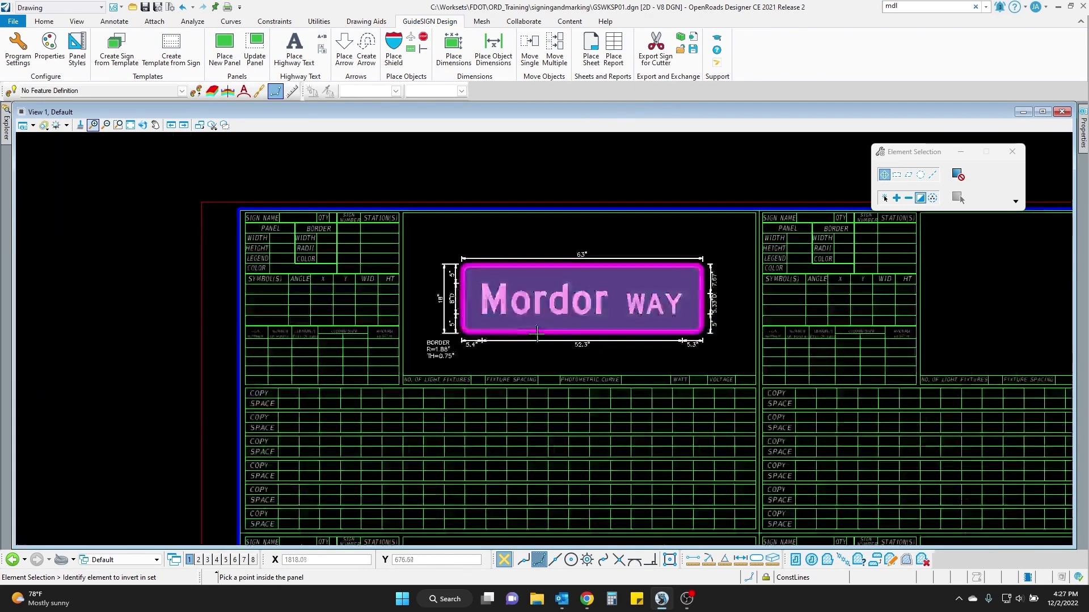
pyautogui.moveTo(481, 433); pyautogui.dragTo(530, 338, button='middle')
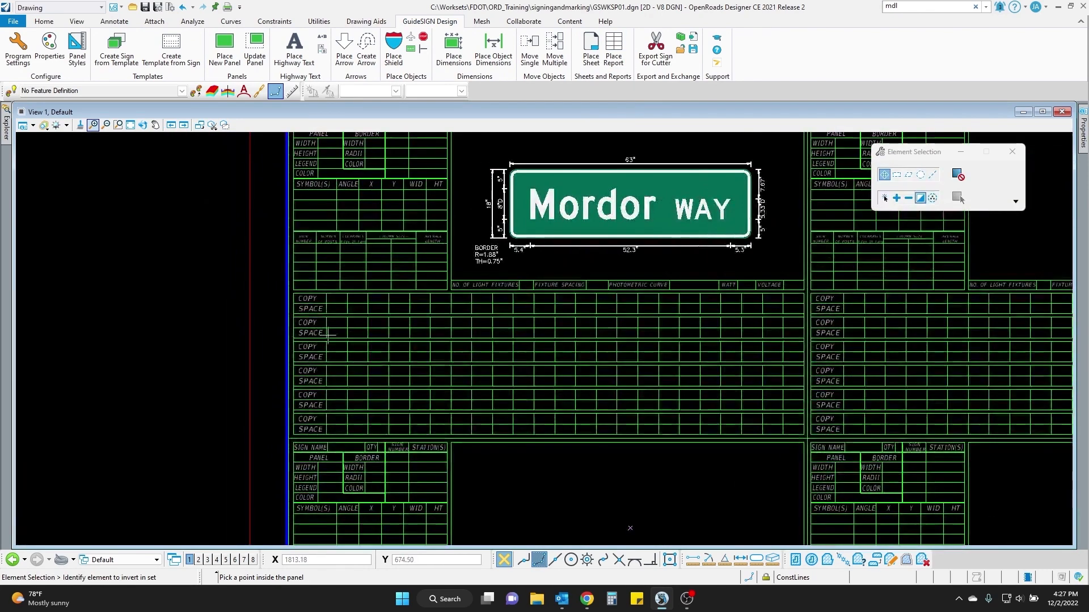
pyautogui.moveTo(443, 255); pyautogui.dragTo(408, 386, button='middle')
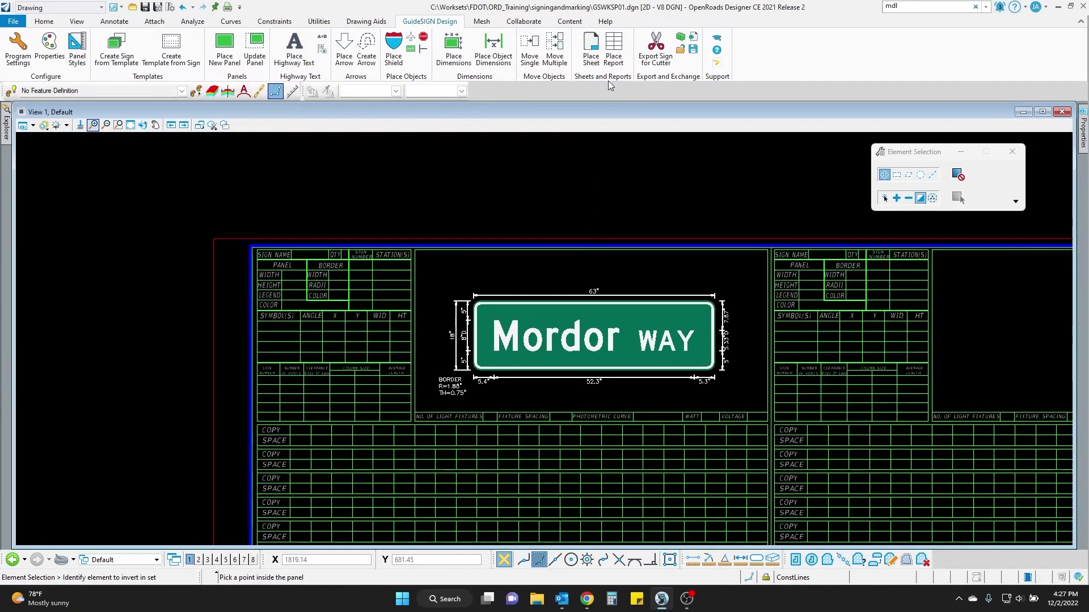
# Place an FDOT 4 Pane Report for the Mordor WAY sign at plot scale 15, with 0.100 inch text height and Coords/Panel letter positions.
pyautogui.click(618, 46)
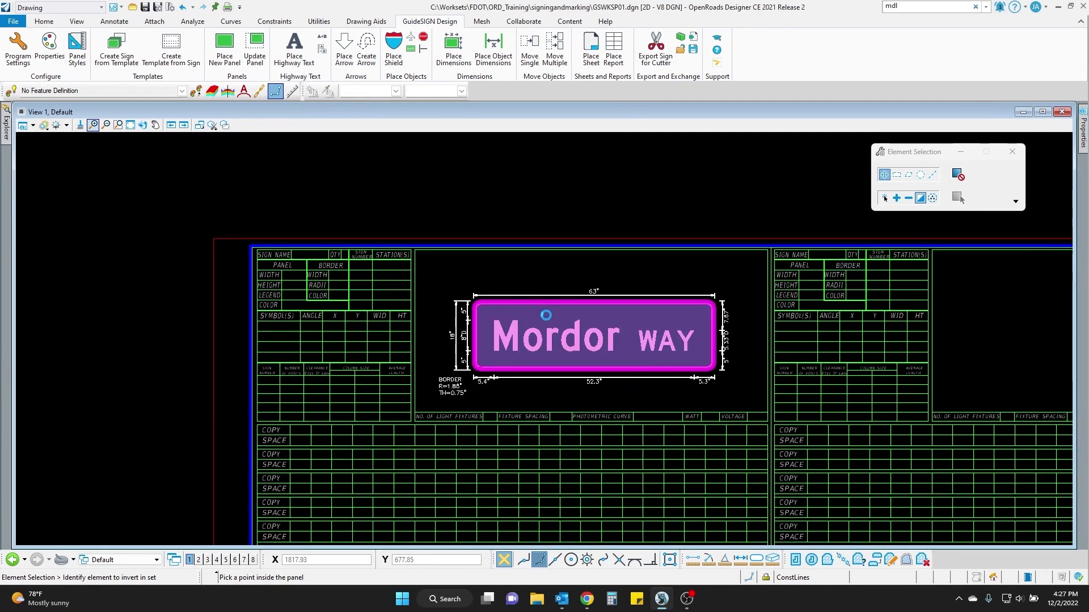
pyautogui.click(546, 315)
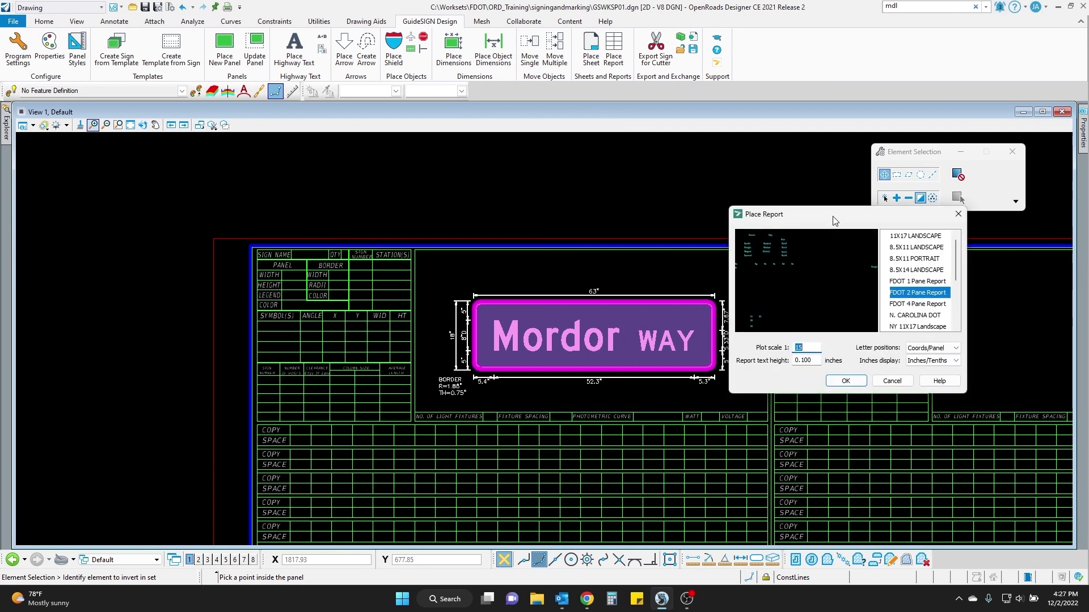
pyautogui.moveTo(833, 220); pyautogui.dragTo(841, 245)
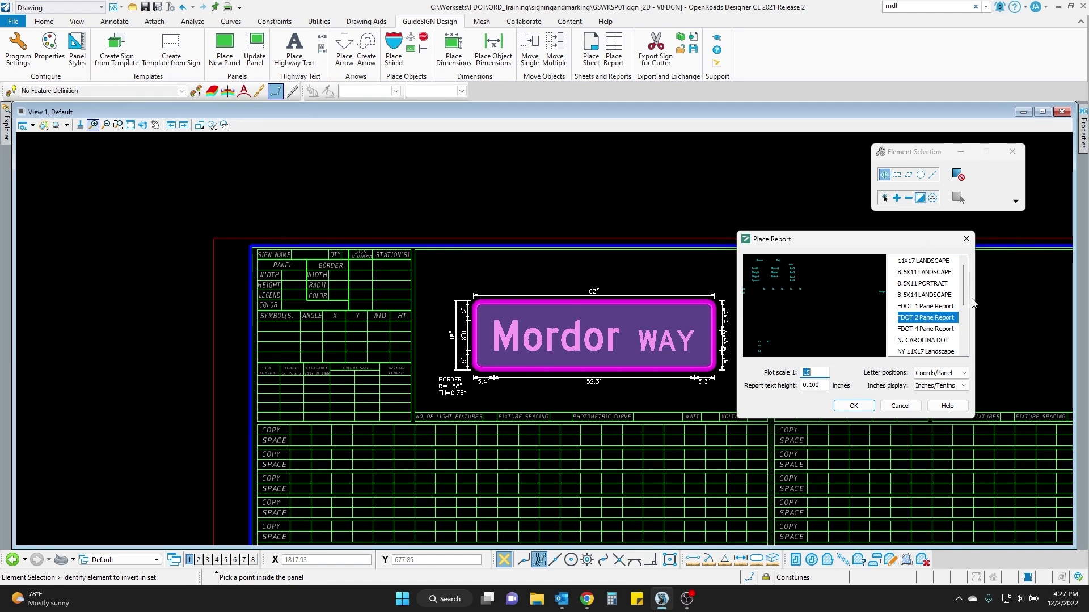
pyautogui.click(923, 320)
pyautogui.click(924, 330)
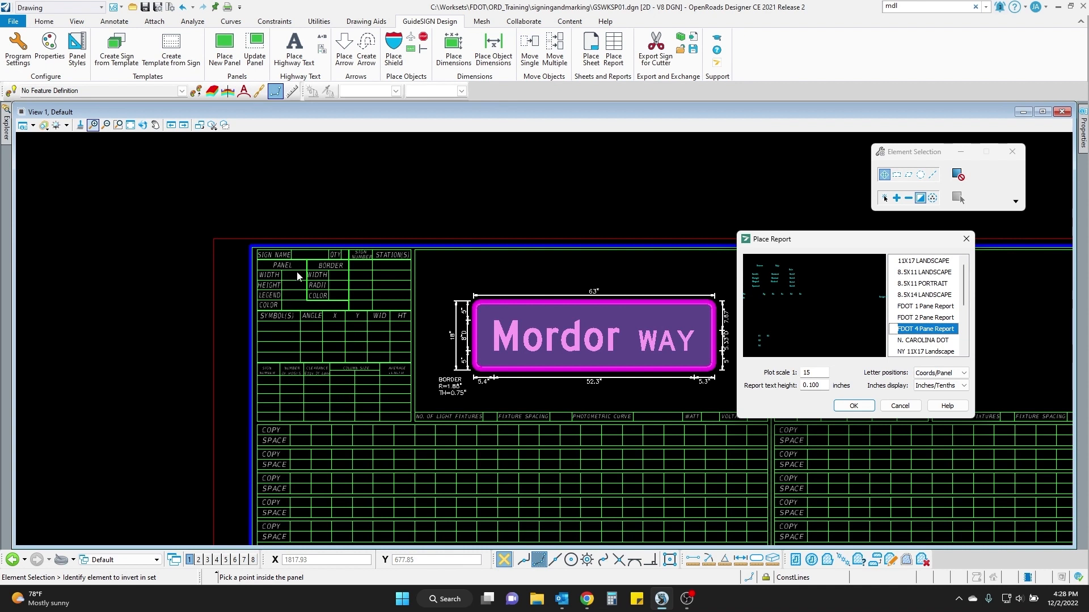
pyautogui.click(928, 306)
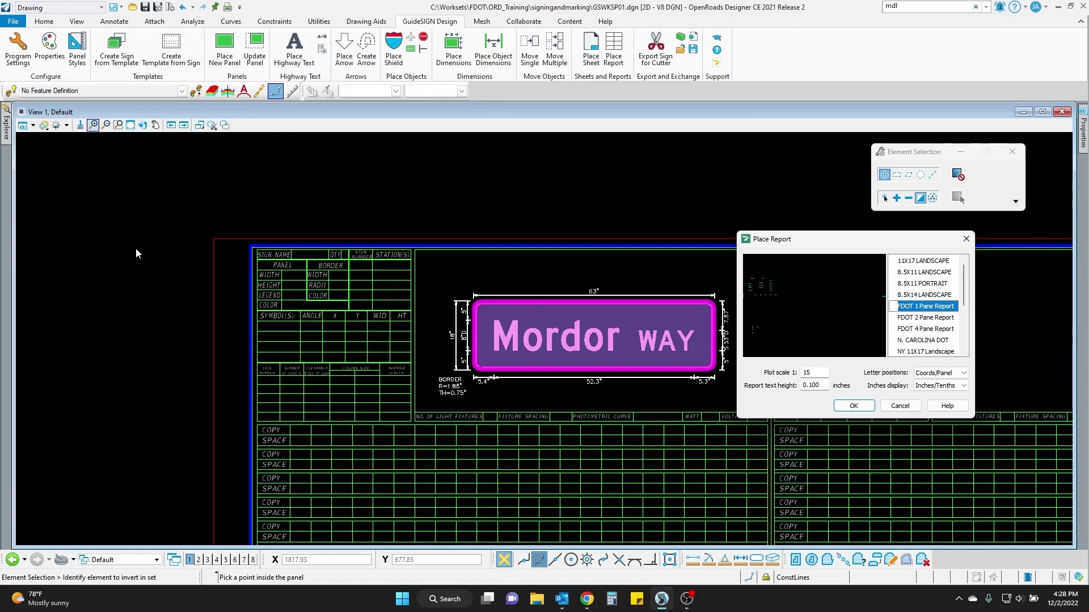
pyautogui.click(927, 330)
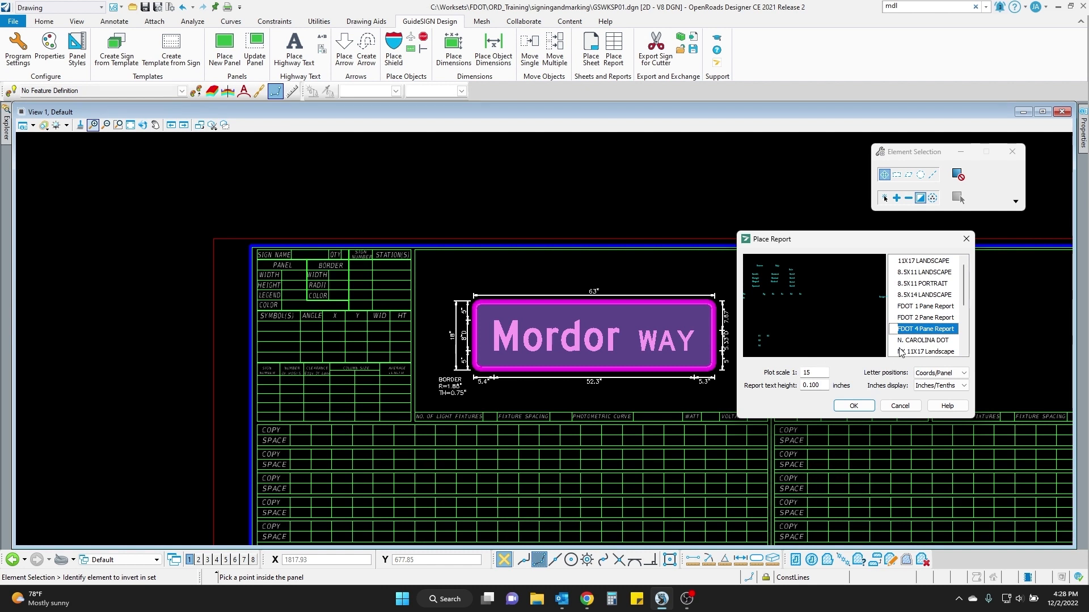
pyautogui.click(923, 318)
pyautogui.click(921, 329)
pyautogui.moveTo(811, 373); pyautogui.dragTo(795, 376)
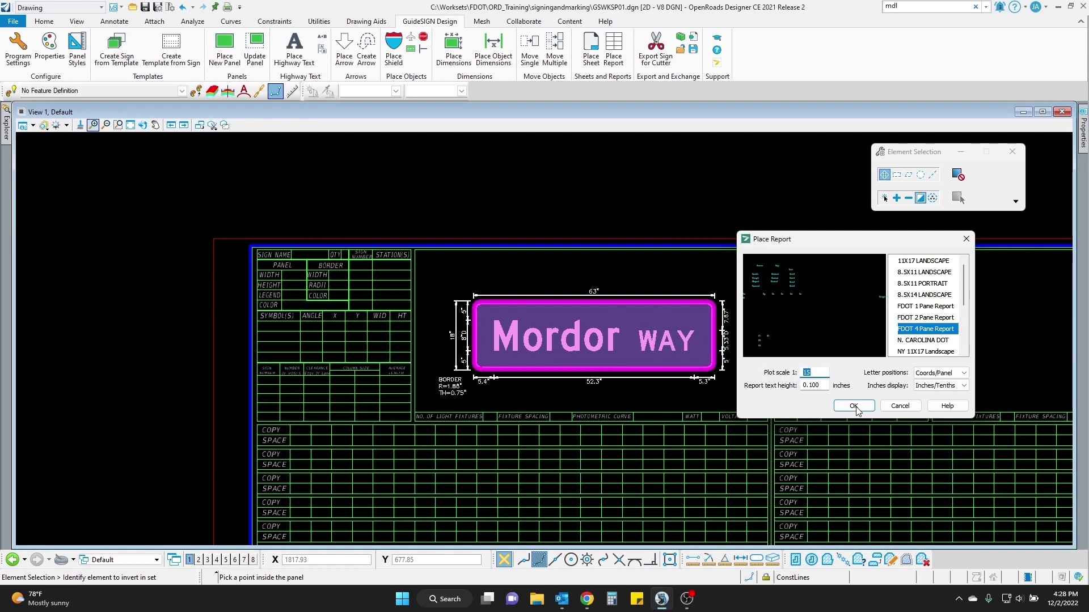
pyautogui.click(853, 406)
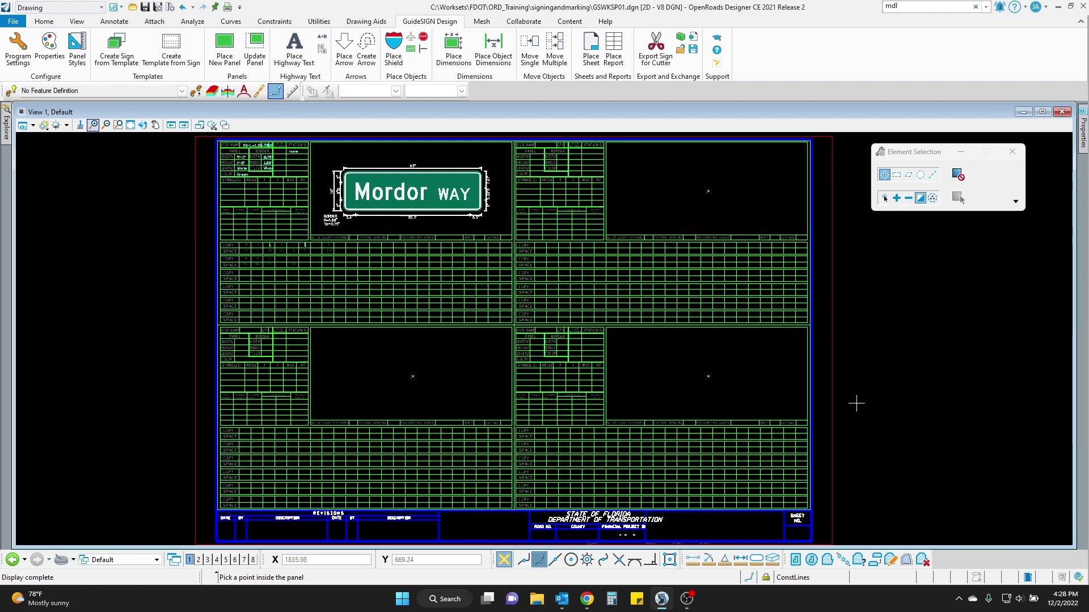
# Examine the report entries in the sheet's sign data block and its letter copy/space table.
pyautogui.scroll(5, 258, 230)
pyautogui.scroll(-2, 260, 247)
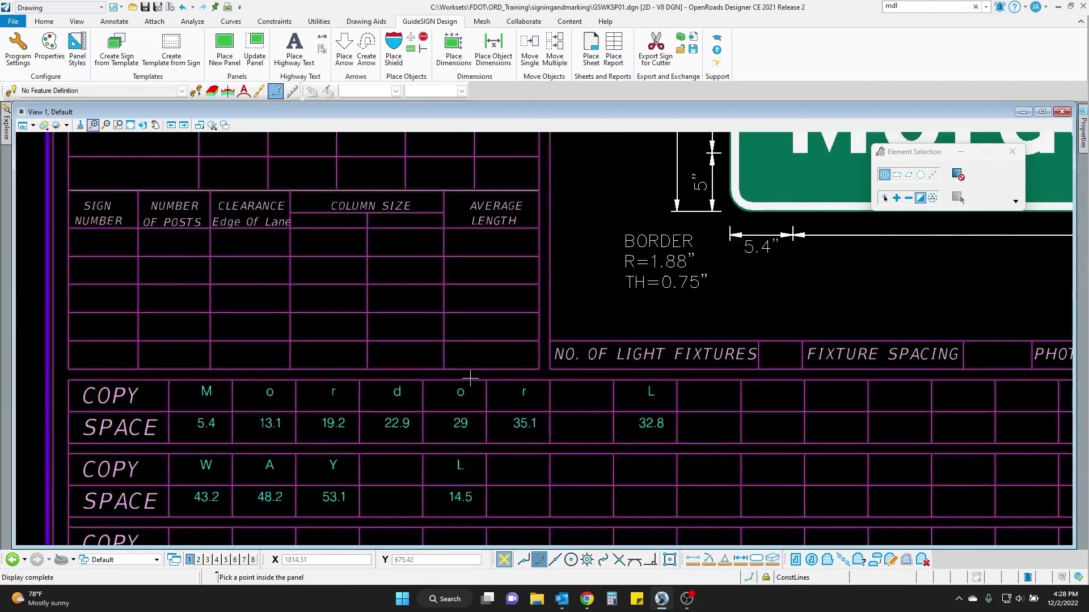
pyautogui.scroll(-1, 258, 253)
pyautogui.moveTo(533, 292); pyautogui.dragTo(511, 330, button='middle')
pyautogui.scroll(-4, 509, 370)
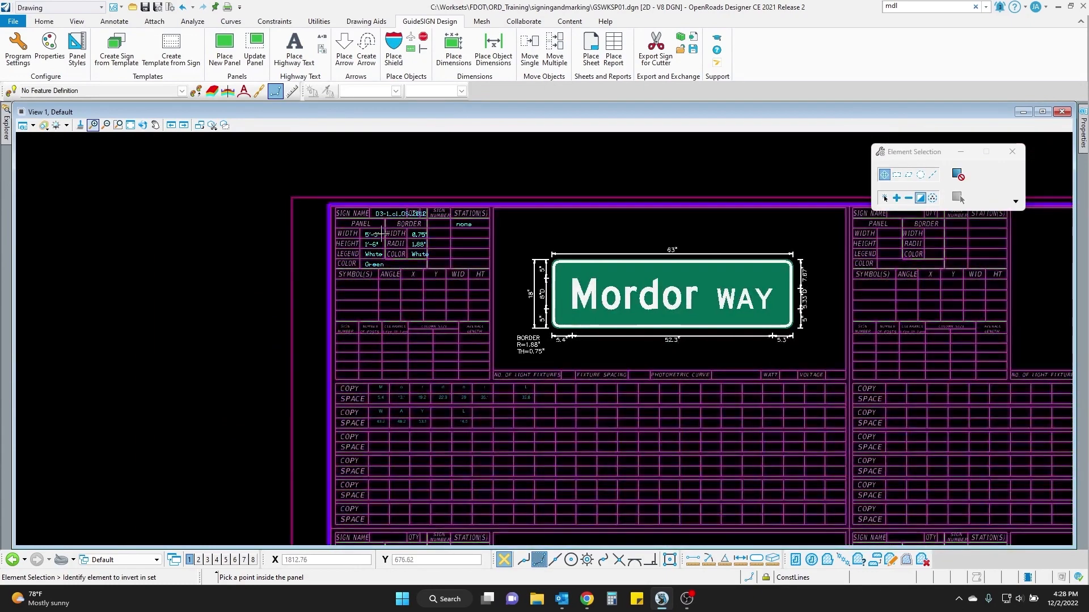
pyautogui.scroll(-1, 380, 181)
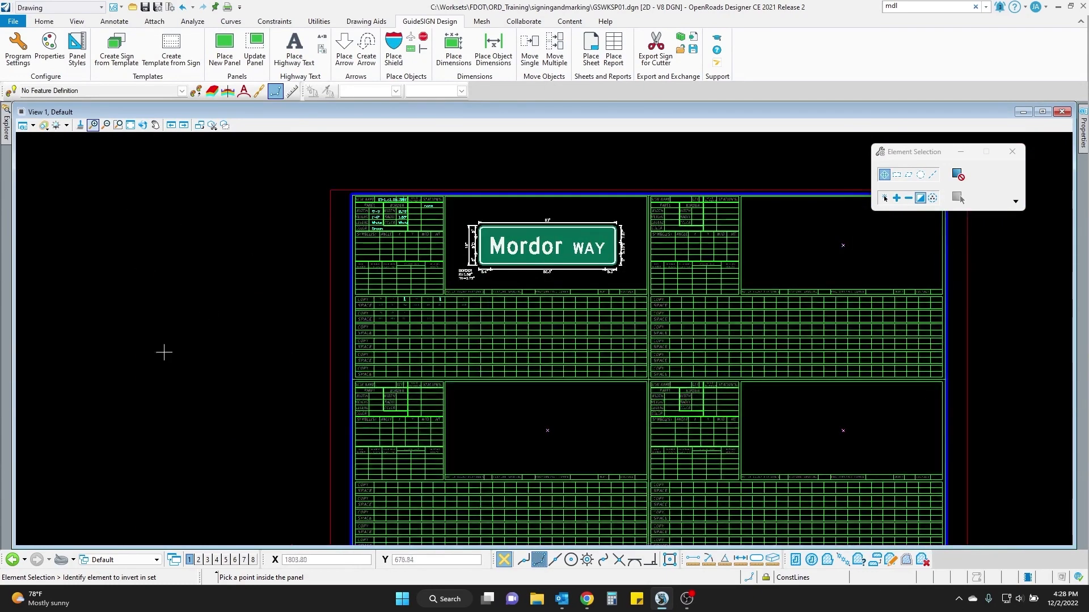
pyautogui.scroll(3, 354, 222)
pyautogui.scroll(-3, 454, 317)
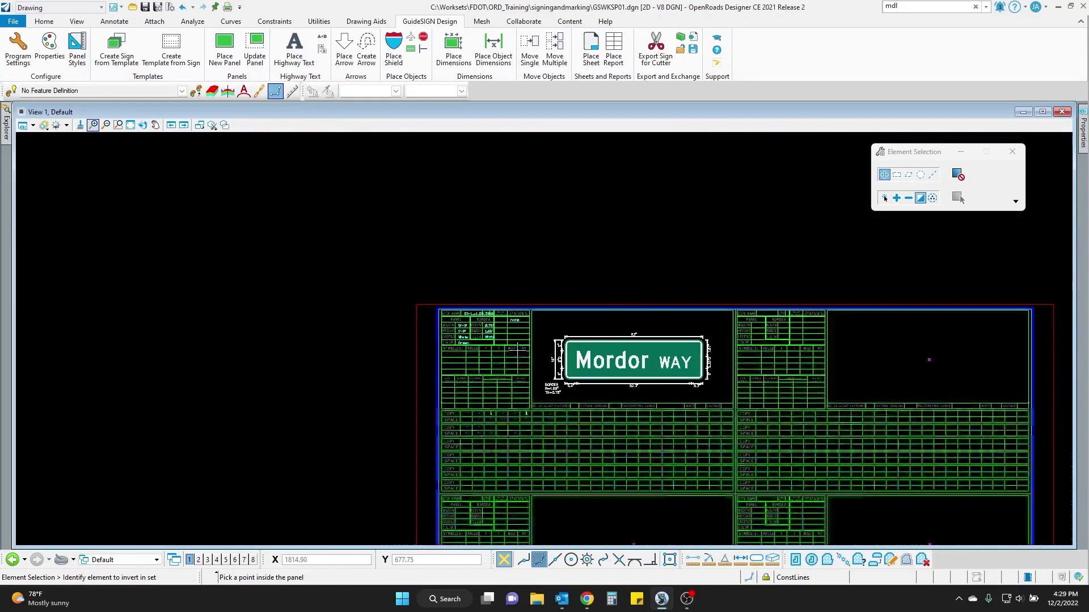
# Open the Mordor WAY sign panel for updating and rename it SP-1.
pyautogui.scroll(3, 515, 344)
pyautogui.scroll(-2, 276, 272)
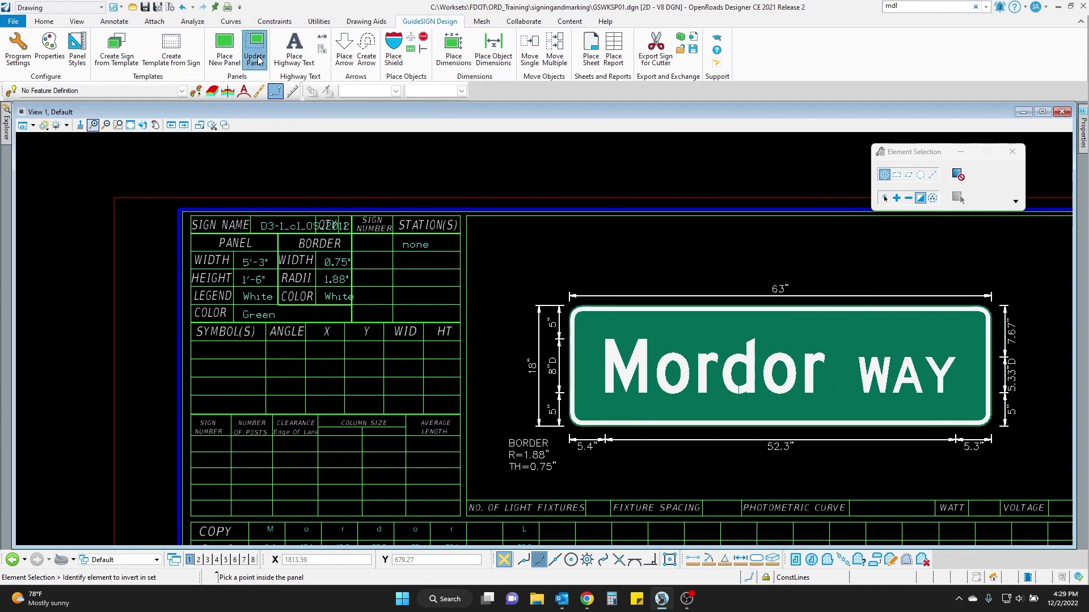
pyautogui.click(669, 321)
pyautogui.moveTo(575, 170); pyautogui.dragTo(536, 148)
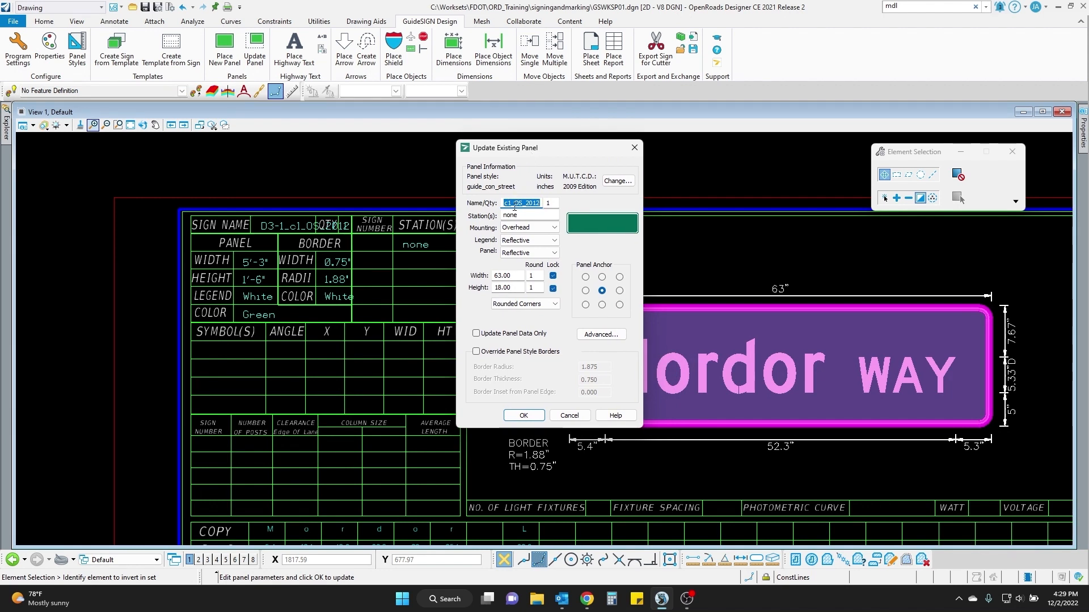
pyautogui.press('BackSpace')
pyautogui.write('sp')
pyautogui.press('BackSpace')
pyautogui.press('capslock')
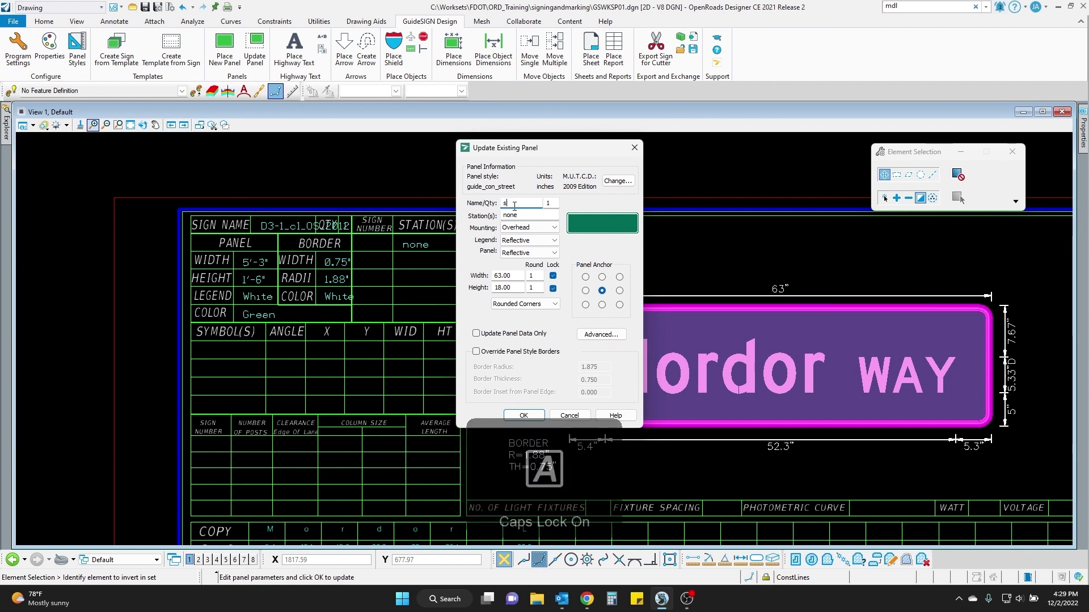
pyautogui.write('P-1')
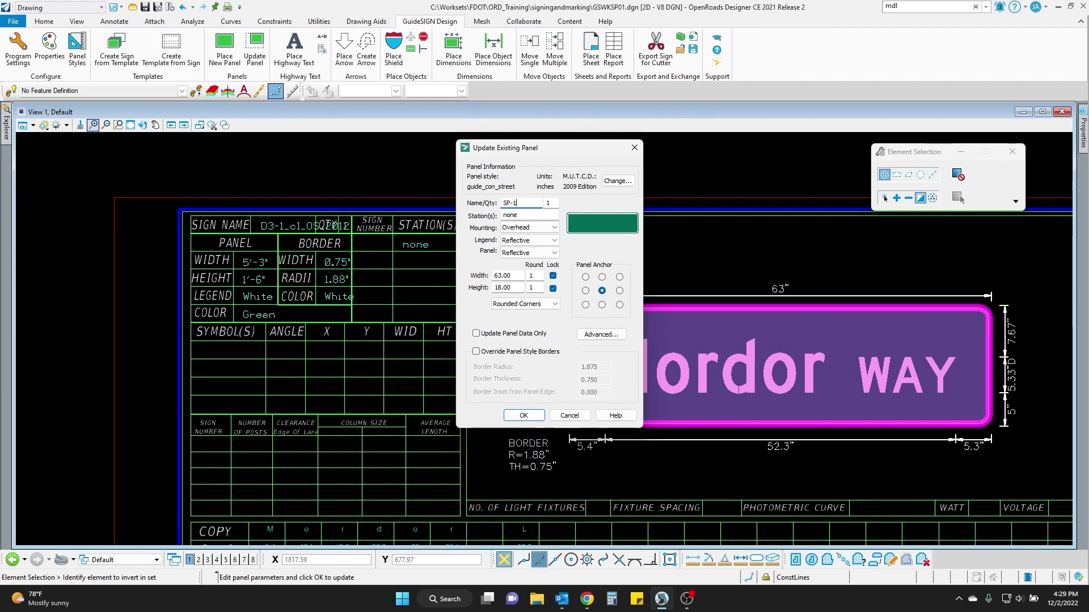
# Update the SP-1 panel with quantity 2, station 100+00.00 and Ground mounting.
pyautogui.press('Tab')
pyautogui.press('Tab')
pyautogui.write('+10')
pyautogui.press('BackSpace')
pyautogui.press('BackSpace')
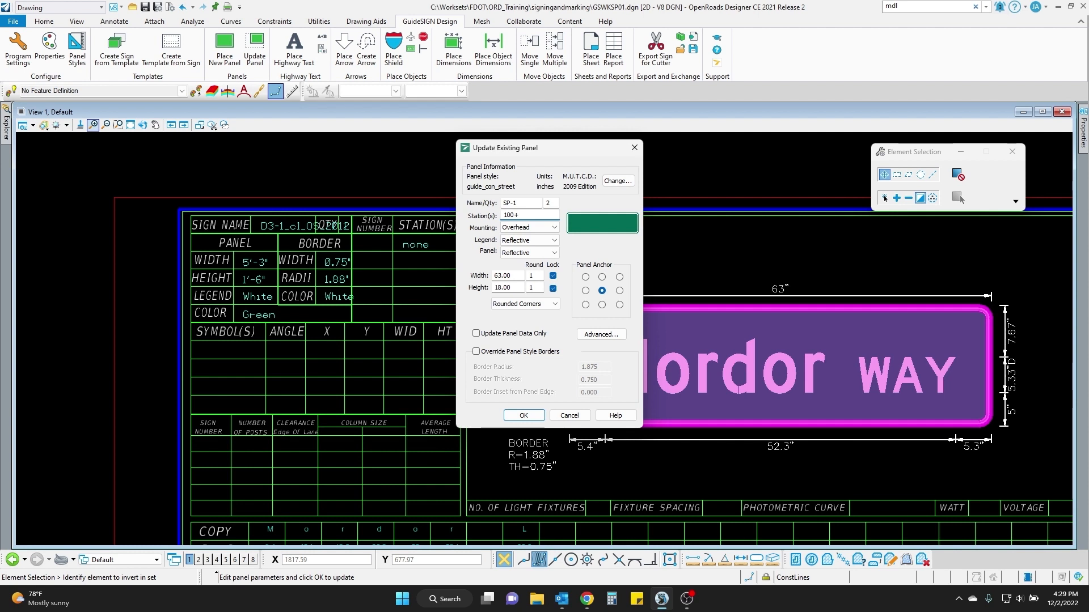
pyautogui.write('00.00')
pyautogui.click(525, 228)
pyautogui.click(524, 245)
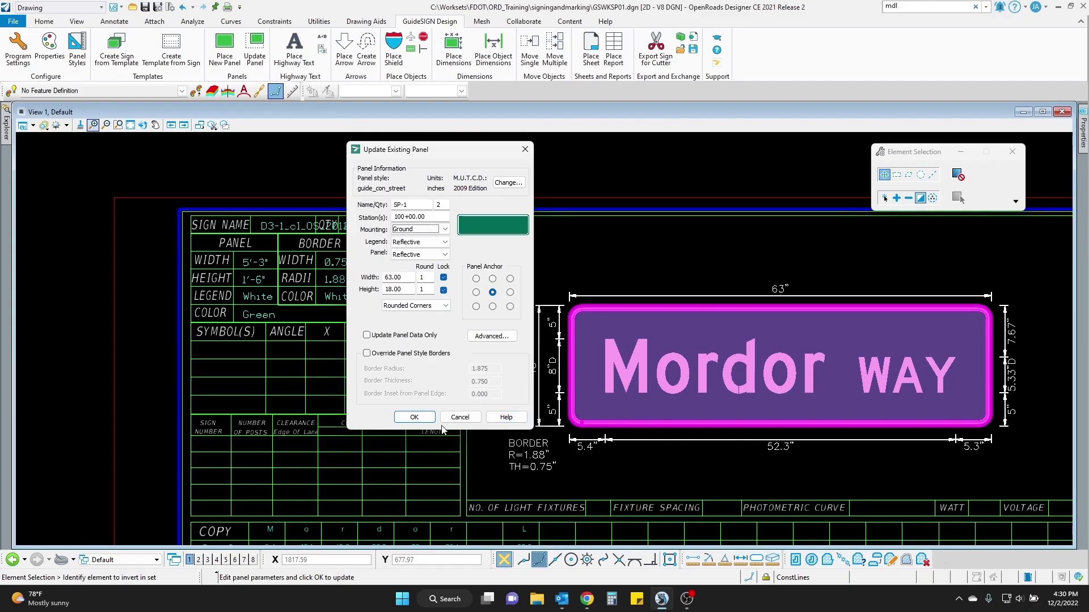
pyautogui.click(465, 592)
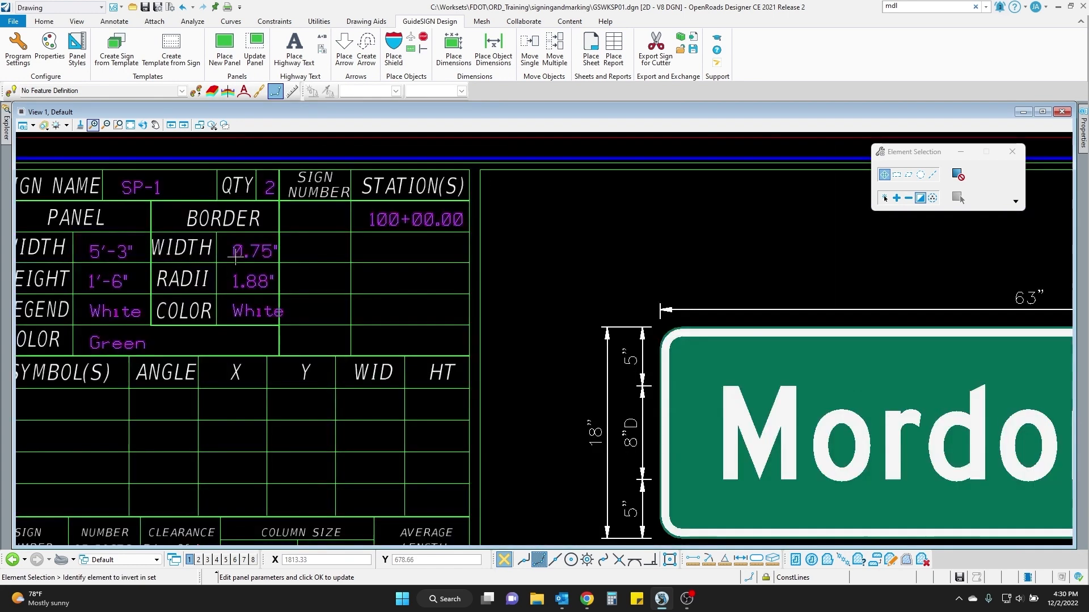
# Examine the updated sign data block and the remaining empty panes of the four-pane sheet.
pyautogui.scroll(-3, 235, 257)
pyautogui.moveTo(356, 299); pyautogui.dragTo(299, 279, button='middle')
pyautogui.scroll(1, 298, 277)
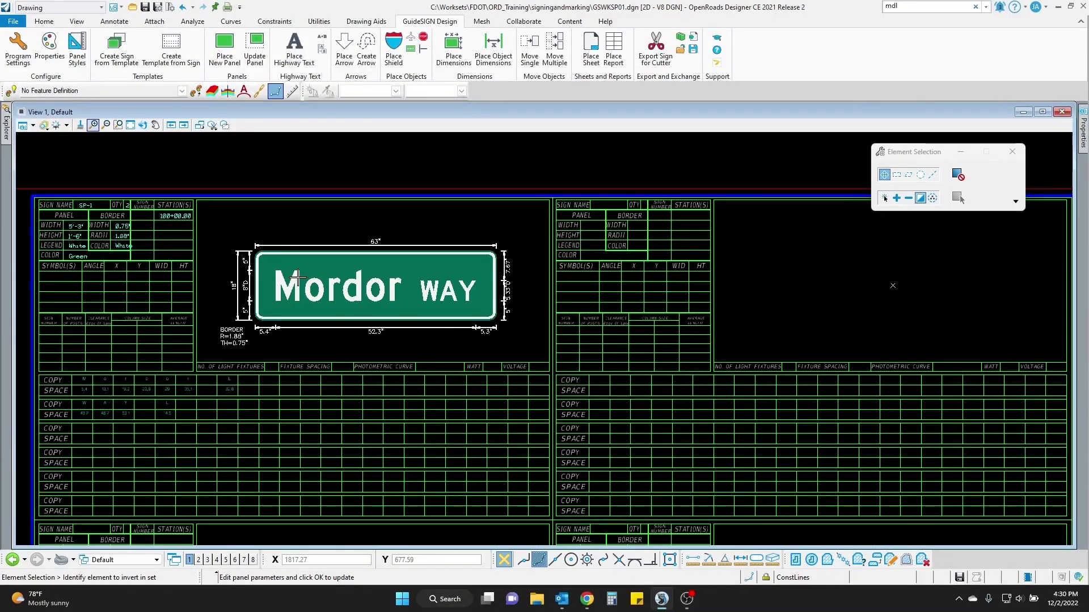
pyautogui.scroll(-2, 297, 278)
pyautogui.moveTo(370, 286); pyautogui.dragTo(263, 281, button='middle')
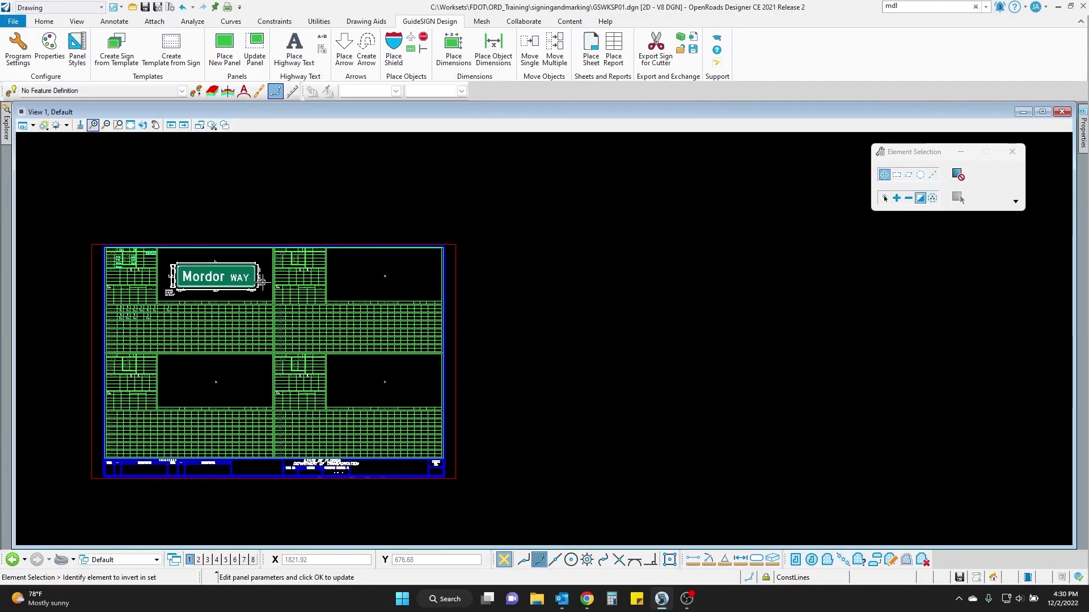
pyautogui.scroll(-1, 469, 236)
pyautogui.scroll(-1, 466, 233)
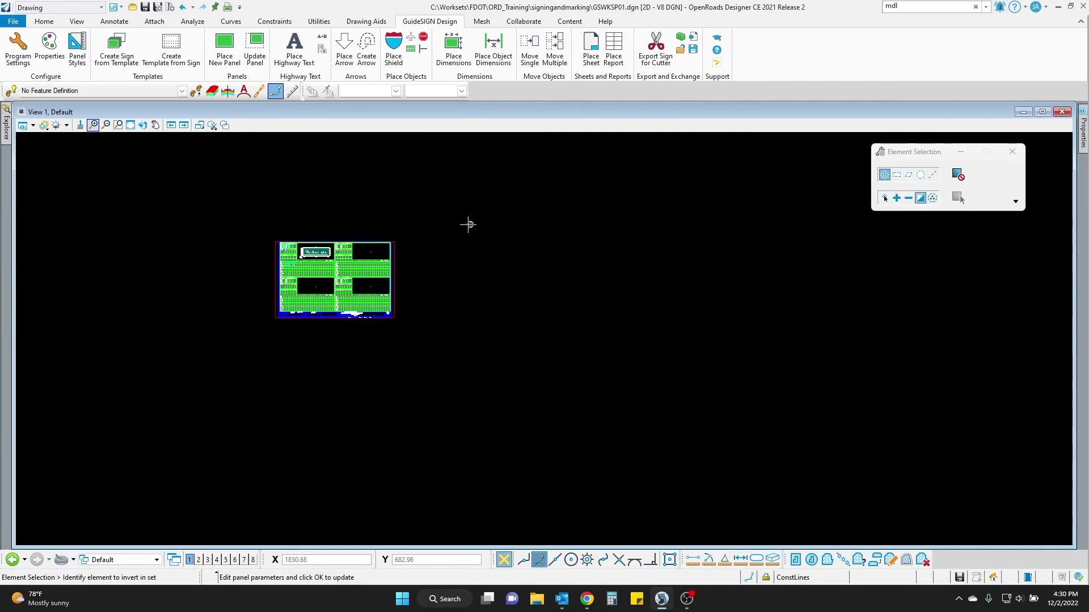
pyautogui.moveTo(469, 225); pyautogui.dragTo(340, 241, button='middle')
pyautogui.scroll(1, 313, 256)
pyautogui.scroll(3, 72, 250)
pyautogui.moveTo(71, 250); pyautogui.dragTo(265, 138, button='middle')
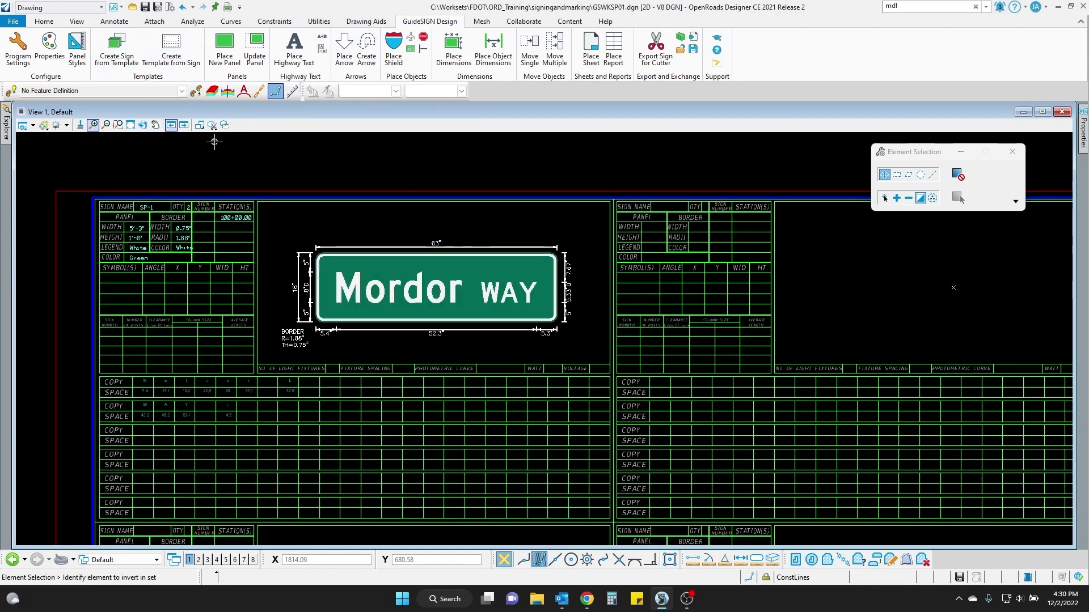
# Browse the sign panel styles and select guide_exp_overhead.
pyautogui.scroll(-6, 306, 142)
pyautogui.moveTo(384, 145); pyautogui.dragTo(214, 194, button='middle')
pyautogui.scroll(2, 204, 195)
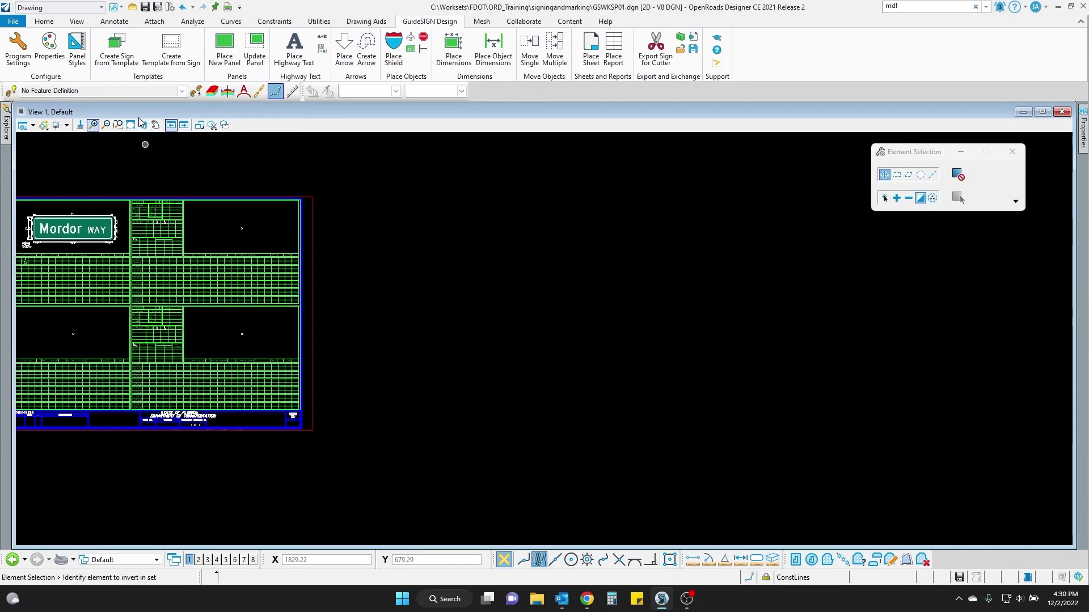
pyautogui.click(78, 51)
pyautogui.scroll(5, 509, 309)
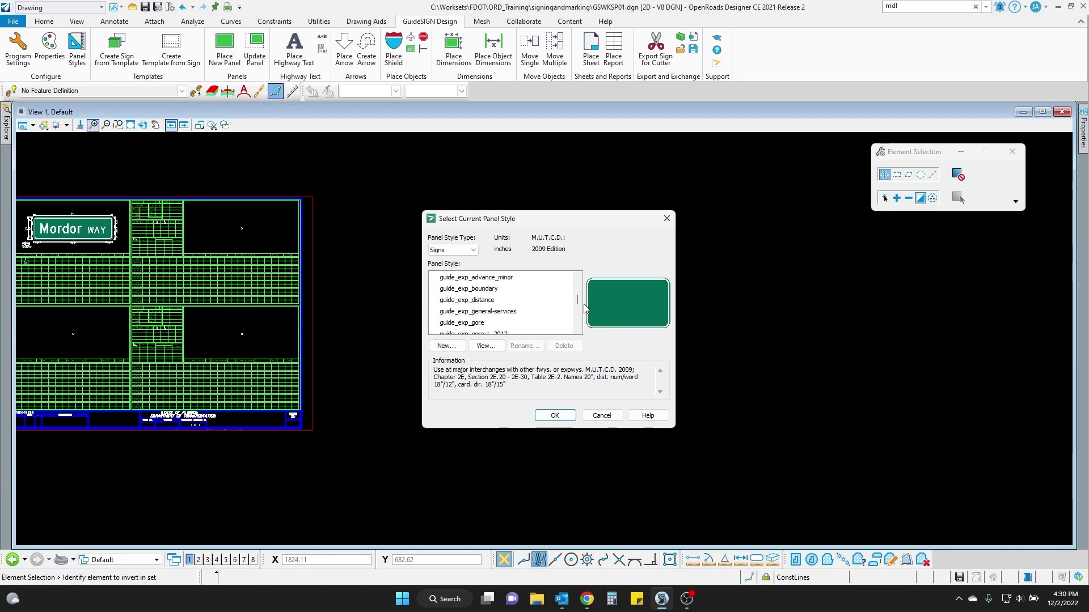
pyautogui.scroll(-2, 527, 306)
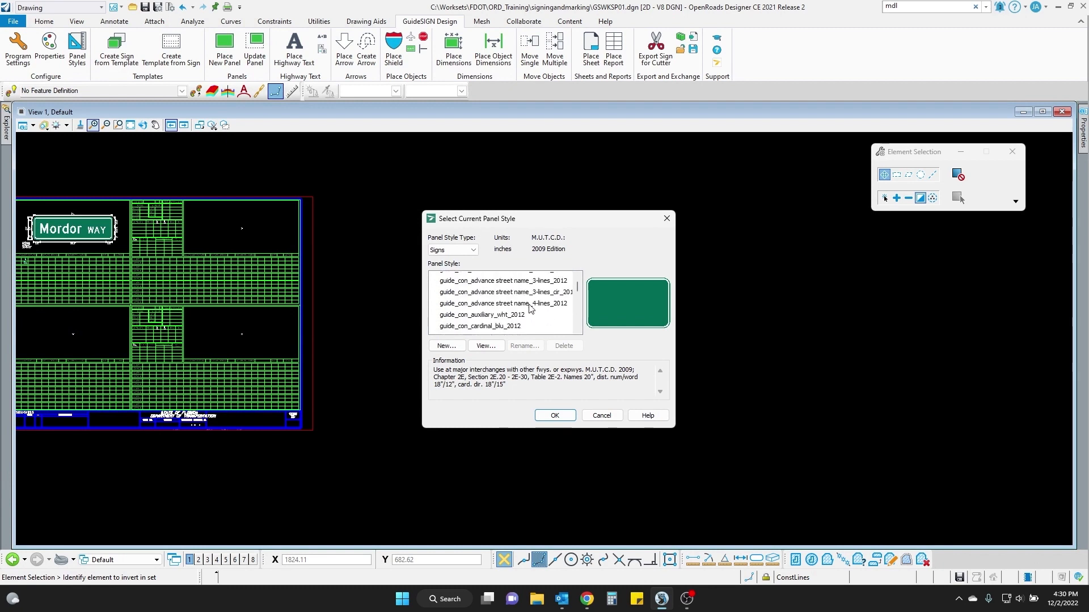
pyautogui.scroll(3, 530, 311)
pyautogui.scroll(-1, 506, 313)
pyautogui.scroll(-5, 506, 312)
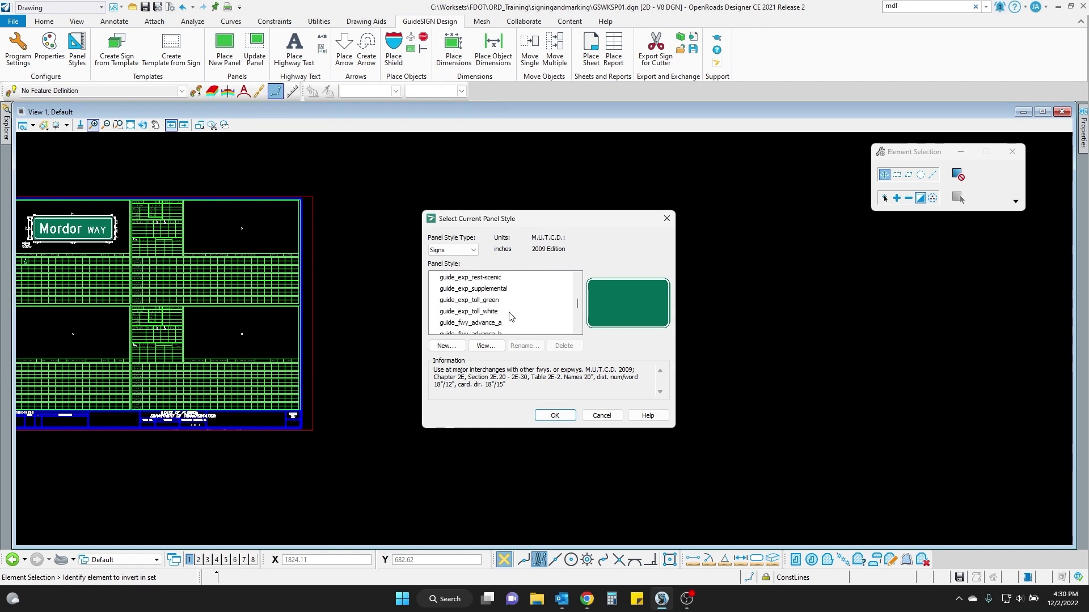
pyautogui.scroll(3, 496, 303)
pyautogui.click(487, 290)
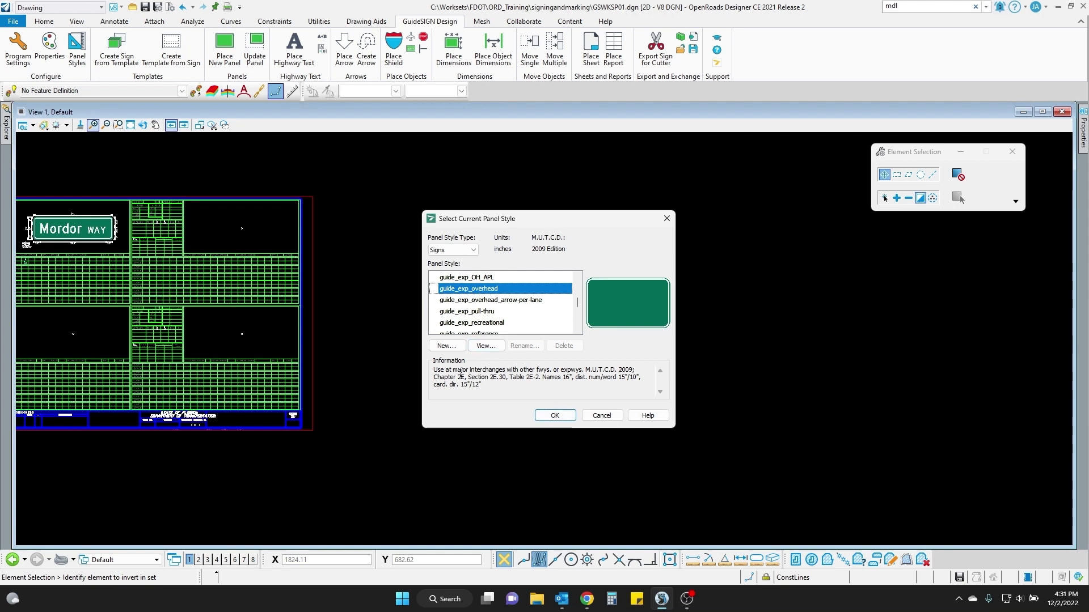
# Review the guide_exp_overhead style's description and its panel, border, margin, spacing, text and symbol settings.
pyautogui.moveTo(445, 370); pyautogui.dragTo(626, 378)
pyautogui.click(504, 386)
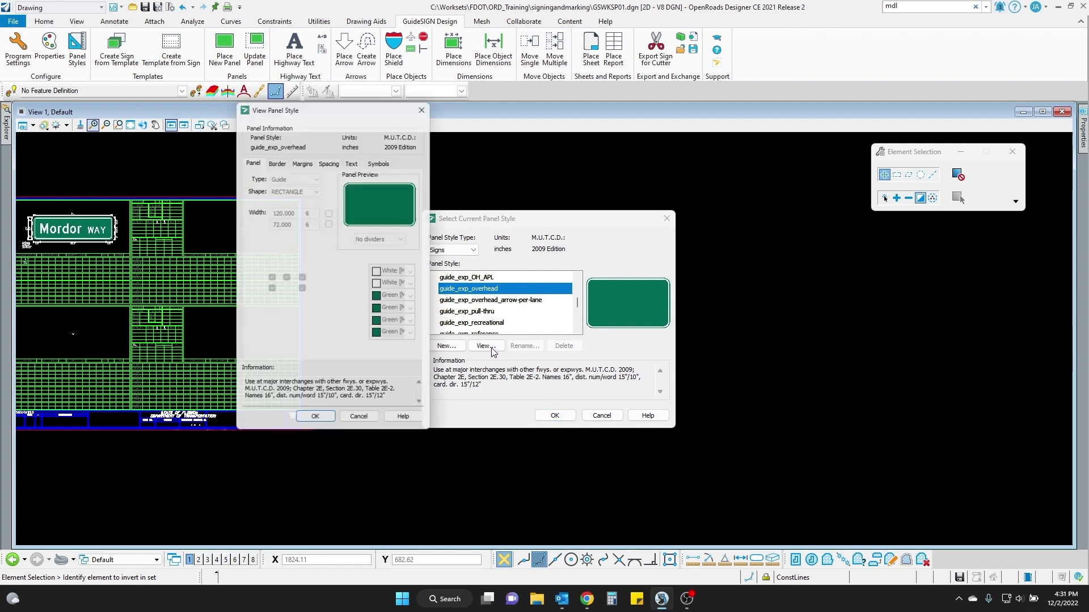
pyautogui.click(487, 346)
pyautogui.moveTo(298, 108); pyautogui.dragTo(385, 143)
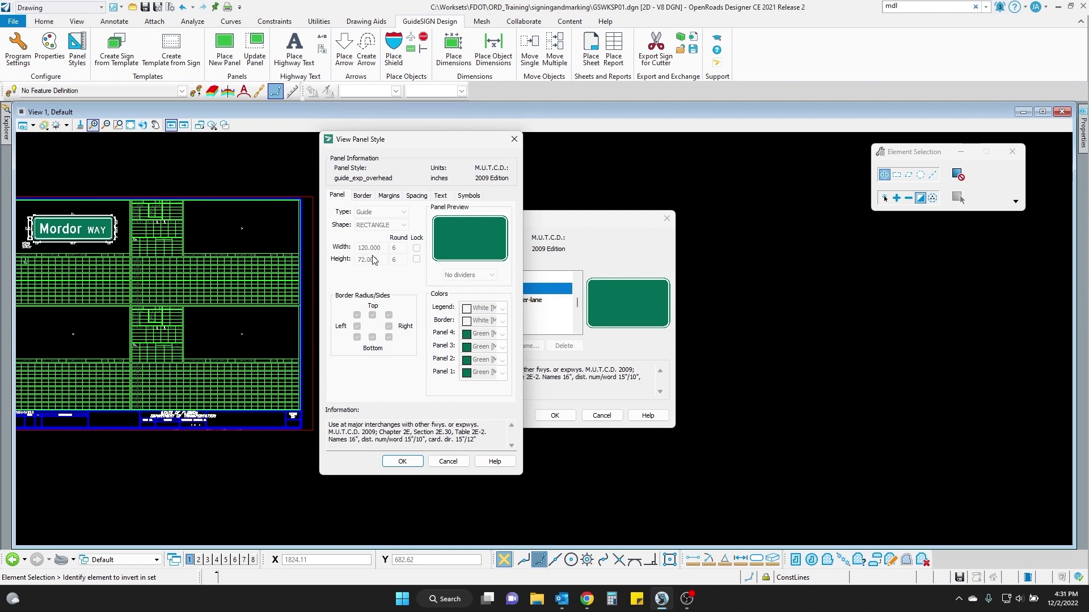
pyautogui.click(363, 196)
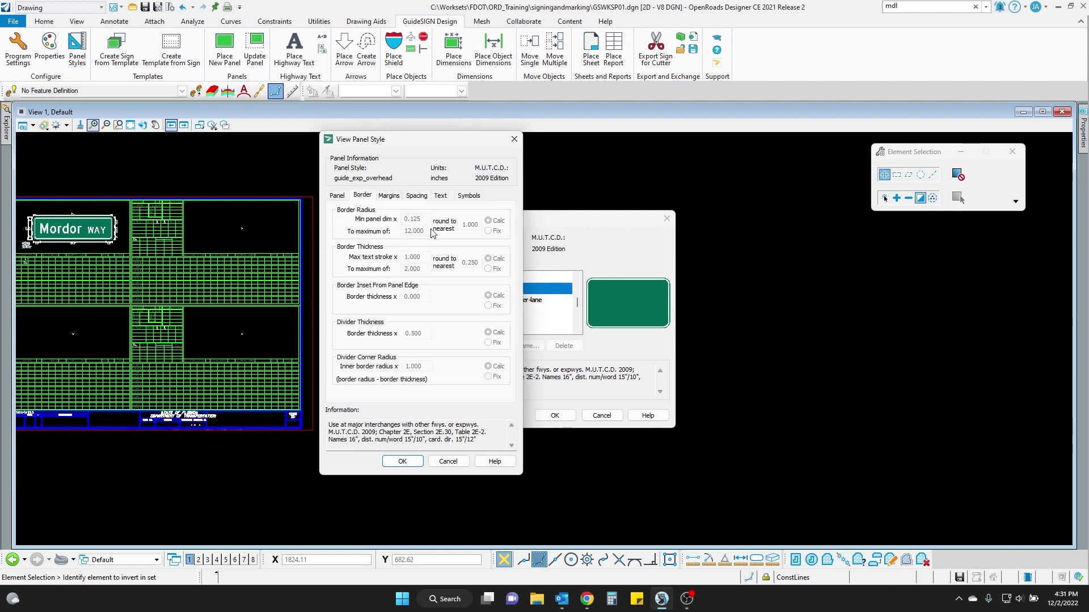
pyautogui.click(390, 197)
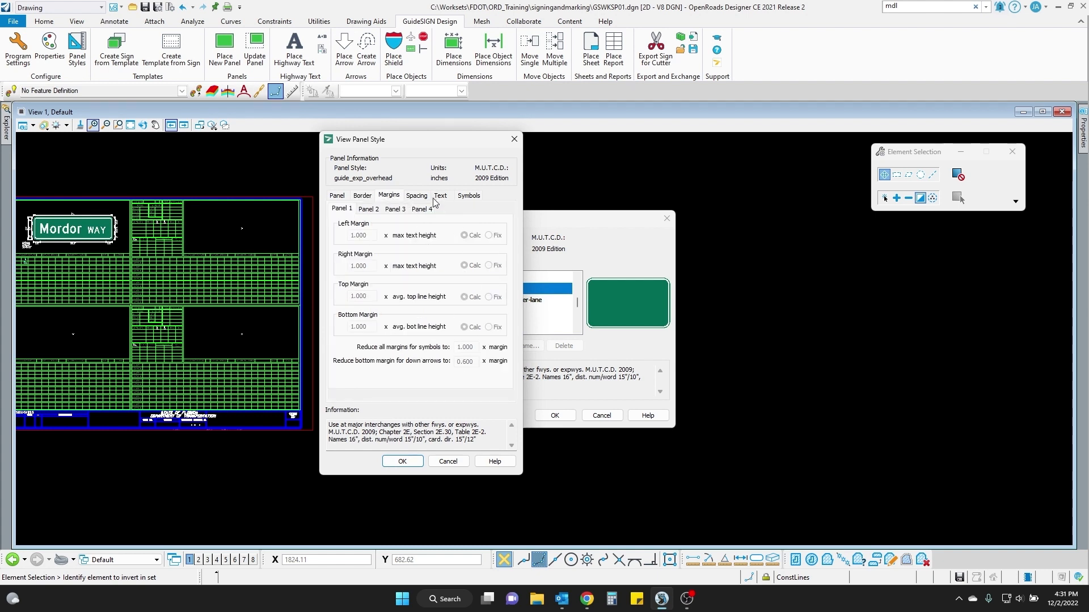
pyautogui.click(428, 197)
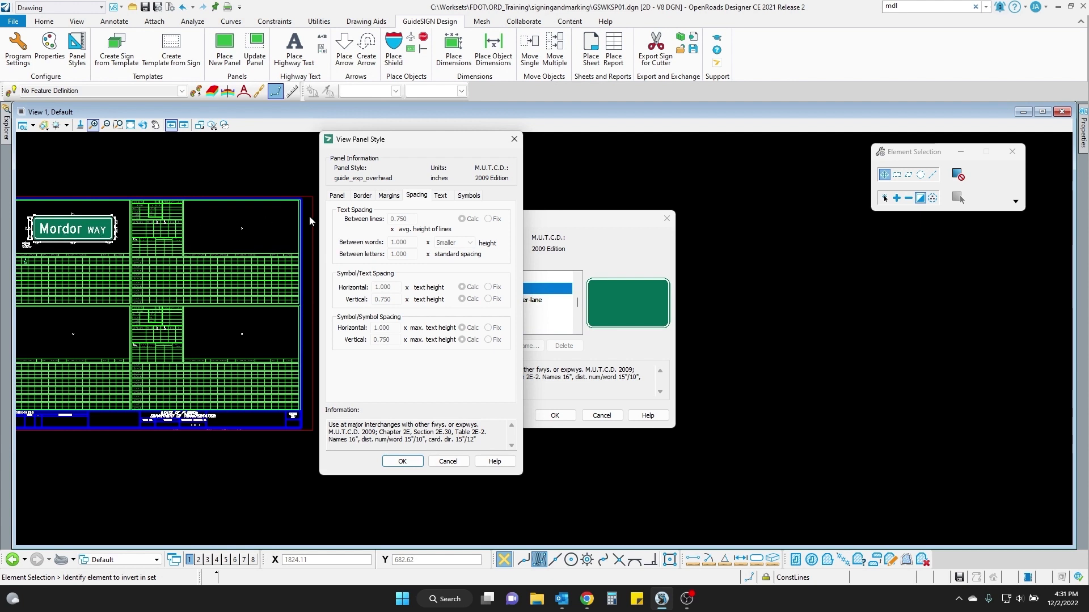
pyautogui.click(437, 197)
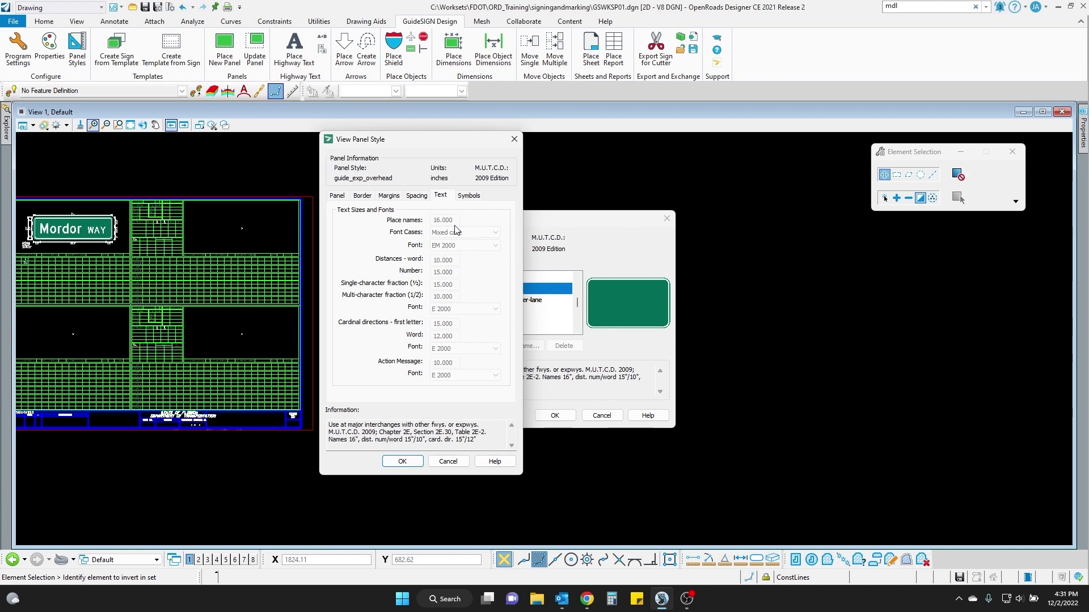
pyautogui.click(469, 195)
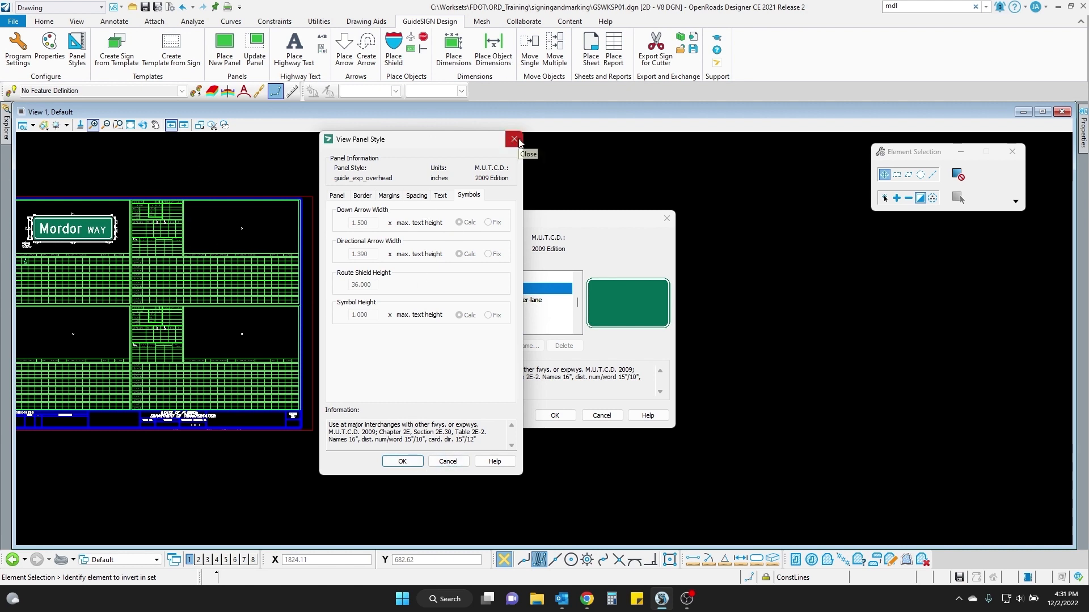
pyautogui.click(448, 465)
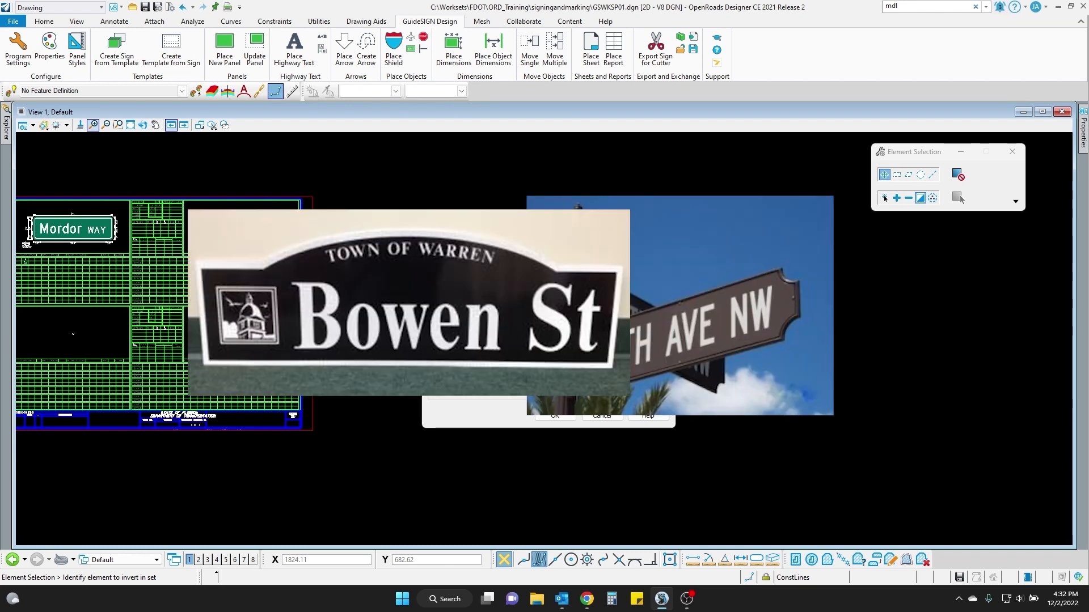
# Confirm guide_exp_overhead as the current panel style for new signs.
pyautogui.click(554, 419)
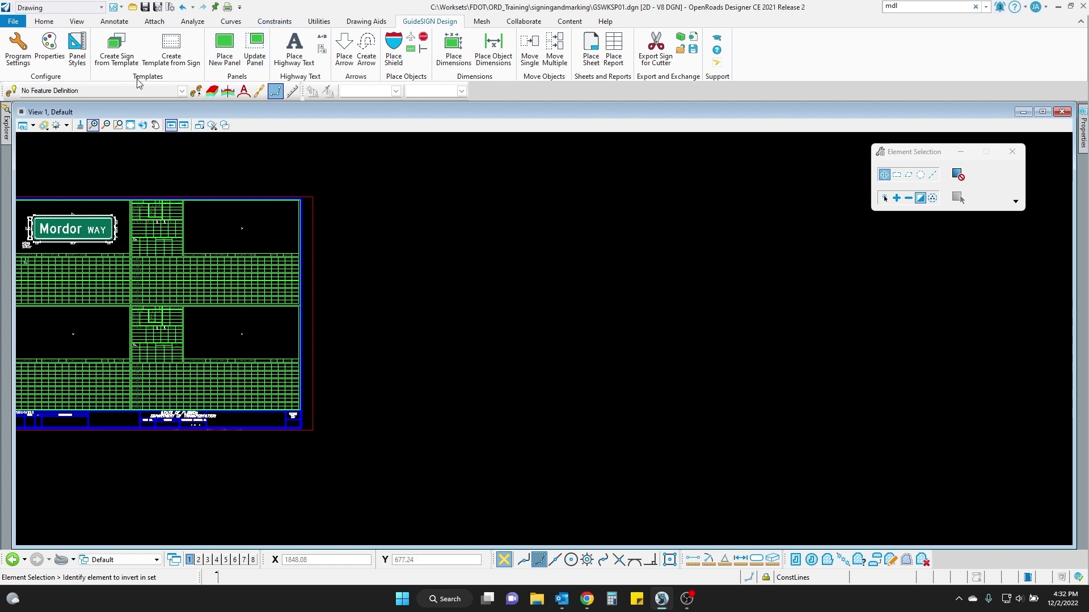
pyautogui.click(77, 61)
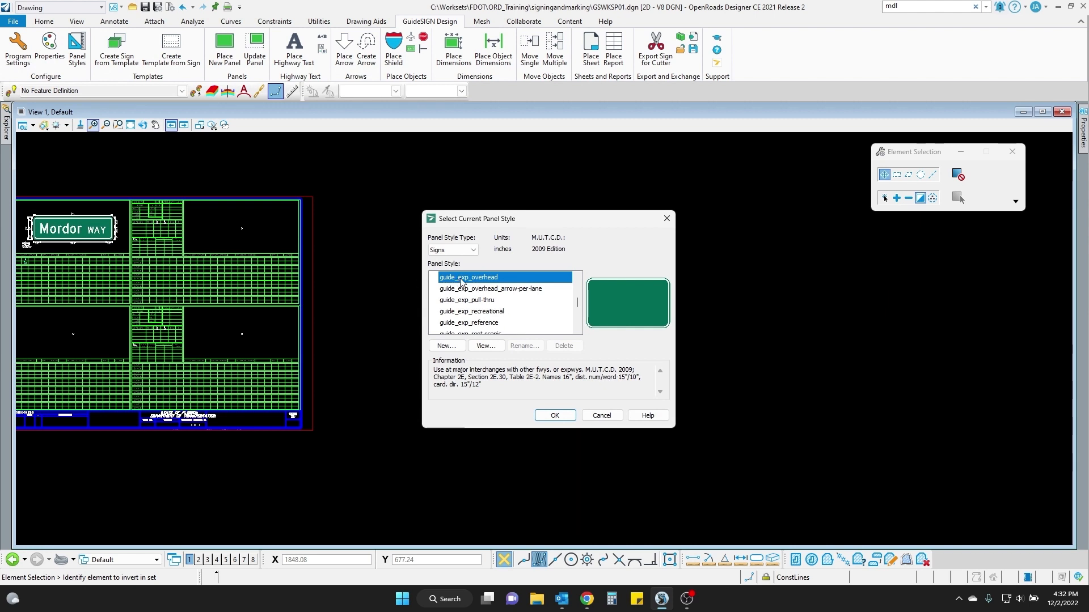
pyautogui.click(554, 416)
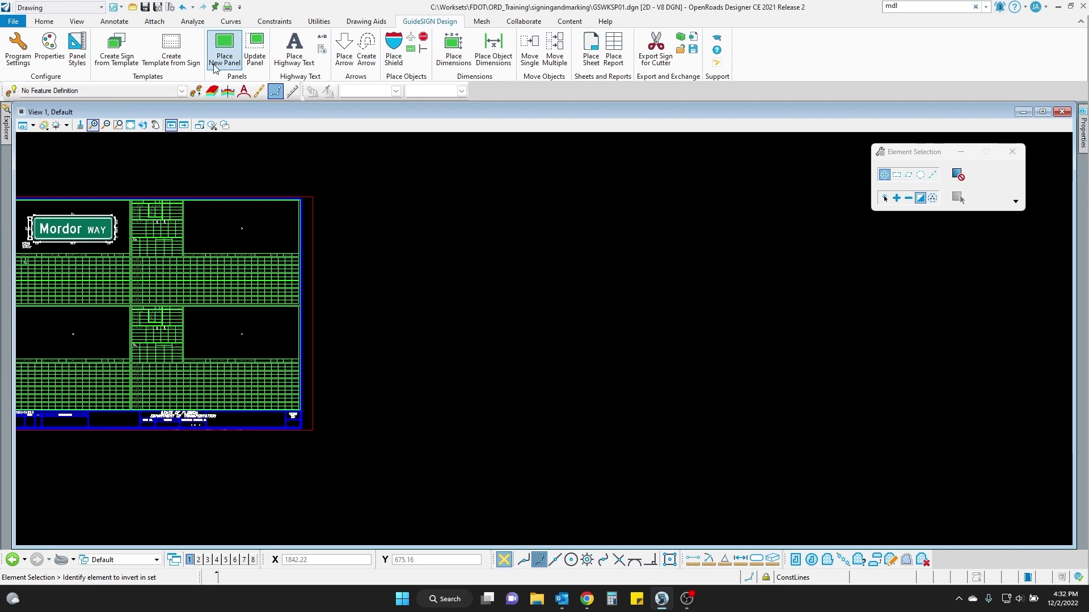
# Place a new overhead guide sign panel named SP-2 in the empty area beside the sheet.
pyautogui.click(225, 60)
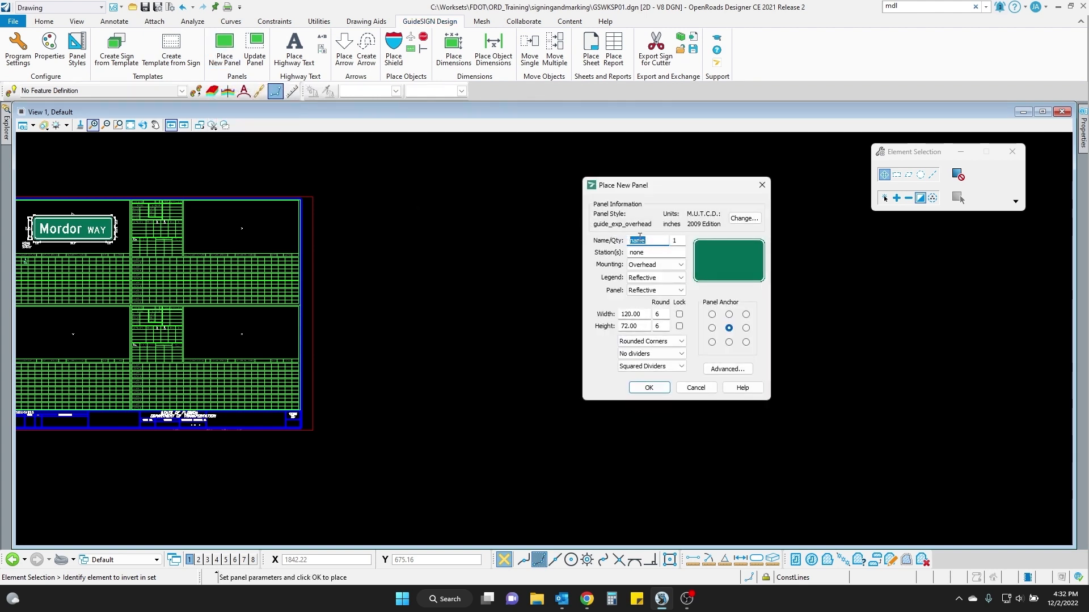
pyautogui.write('SP-2')
pyautogui.moveTo(650, 253); pyautogui.dragTo(593, 260)
pyautogui.click(649, 388)
pyautogui.scroll(-1, 608, 346)
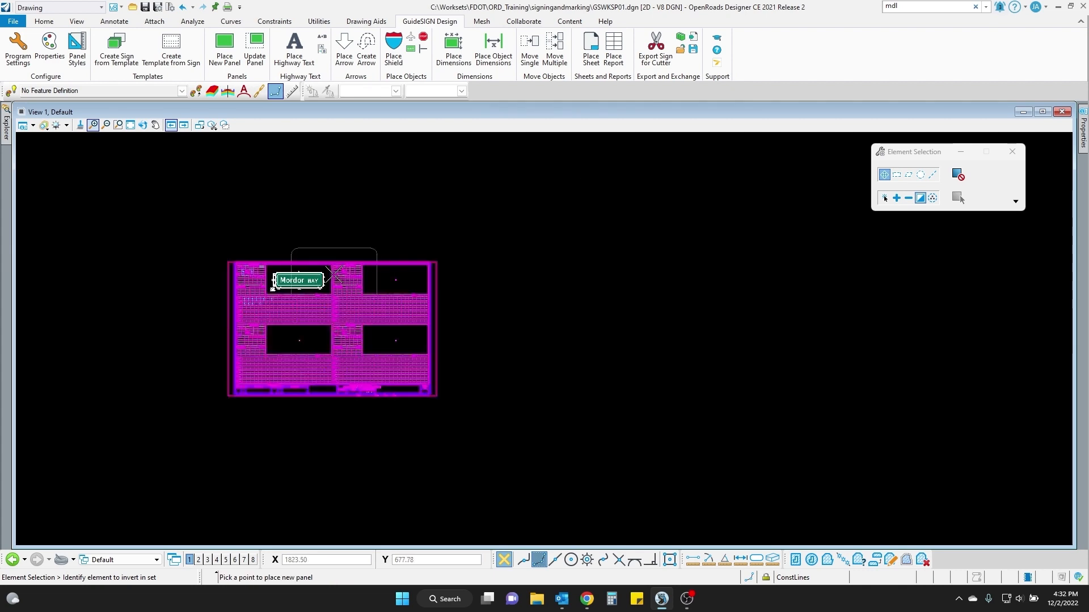
pyautogui.scroll(1, 333, 274)
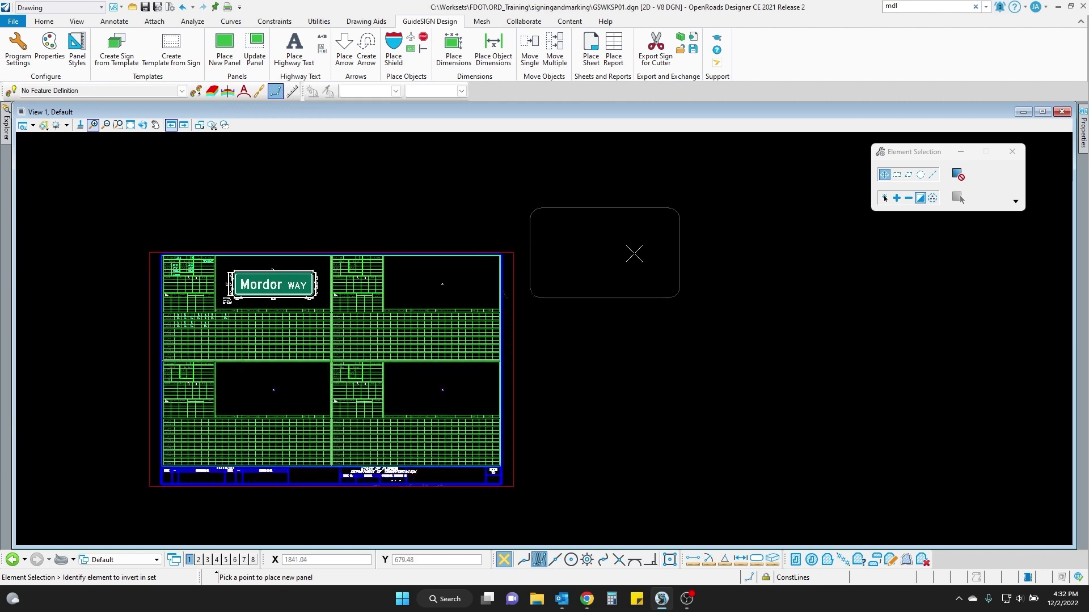
pyautogui.scroll(-3, 732, 259)
pyautogui.scroll(1, 709, 270)
pyautogui.scroll(1, 709, 270)
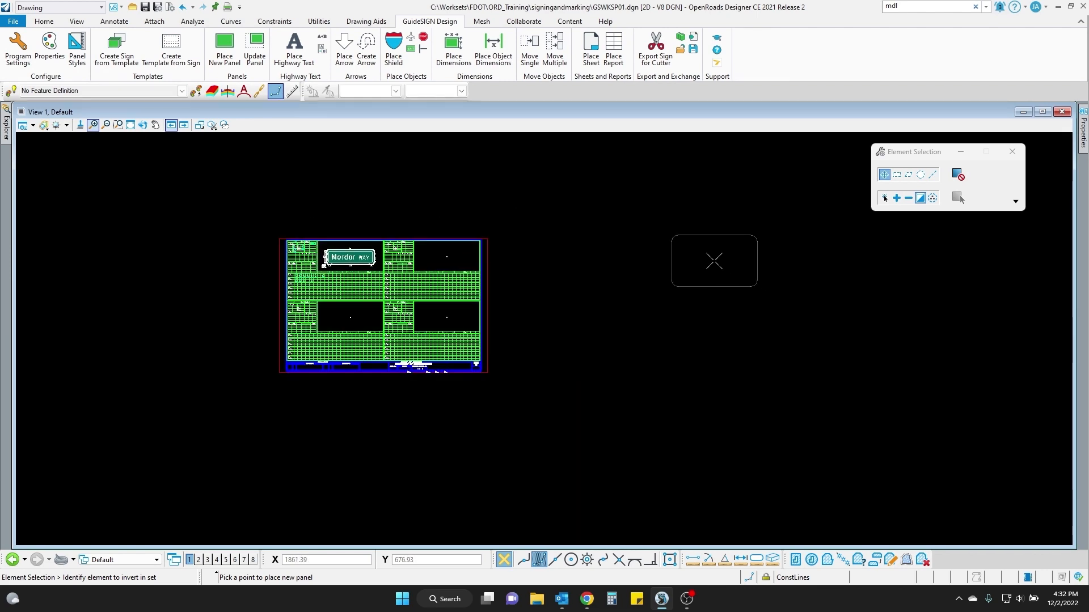
pyautogui.moveTo(756, 270); pyautogui.dragTo(577, 265, button='middle')
pyautogui.click(597, 260)
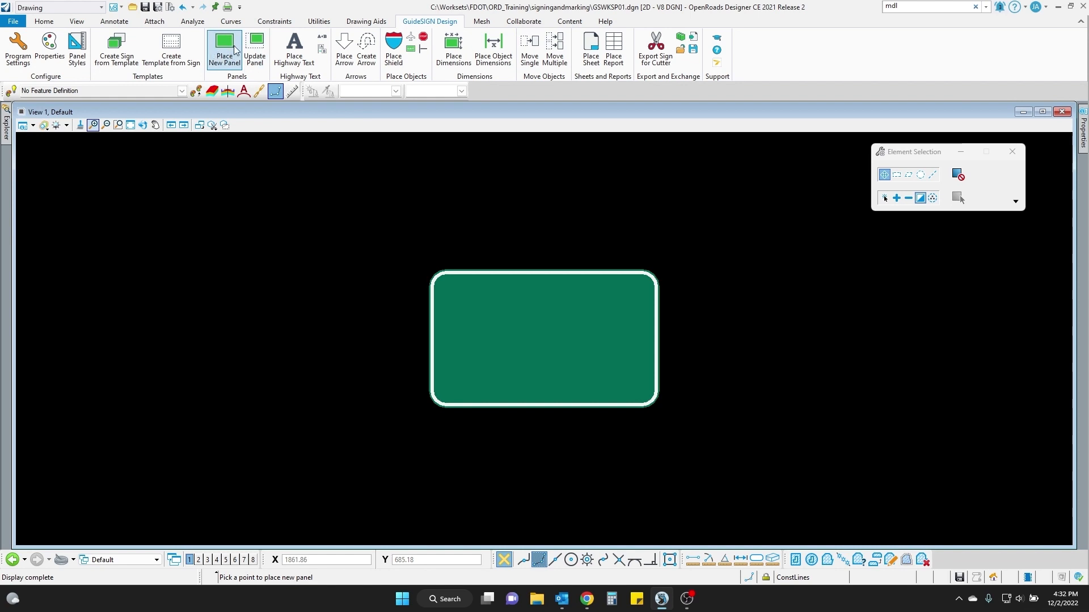
# Create highway text reading Moria in the Name style for the SP-2 panel, keeping the advanced text settings.
pyautogui.click(283, 48)
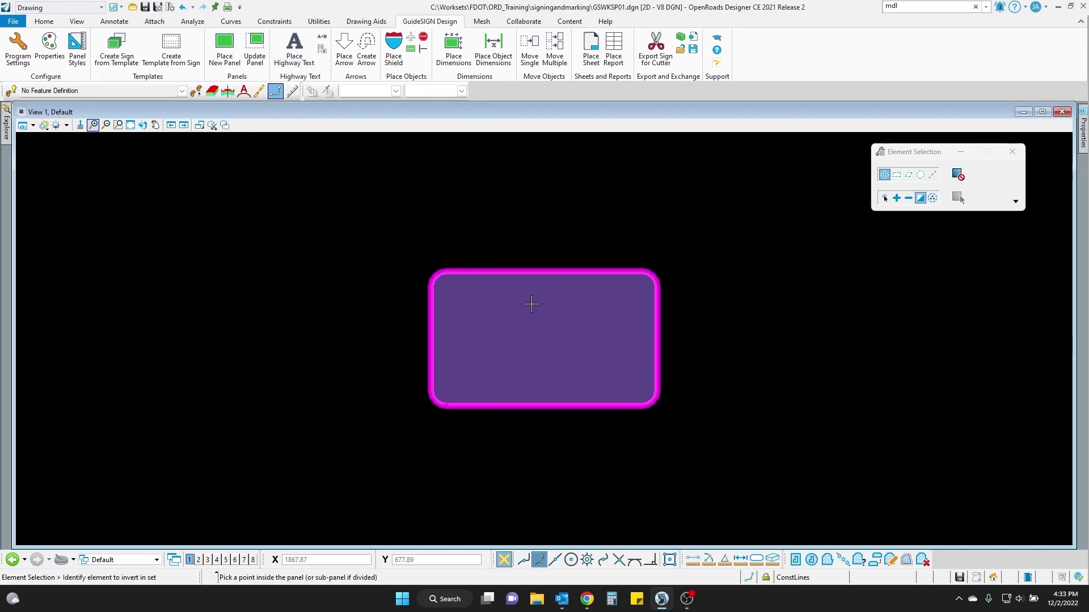
pyautogui.click(532, 308)
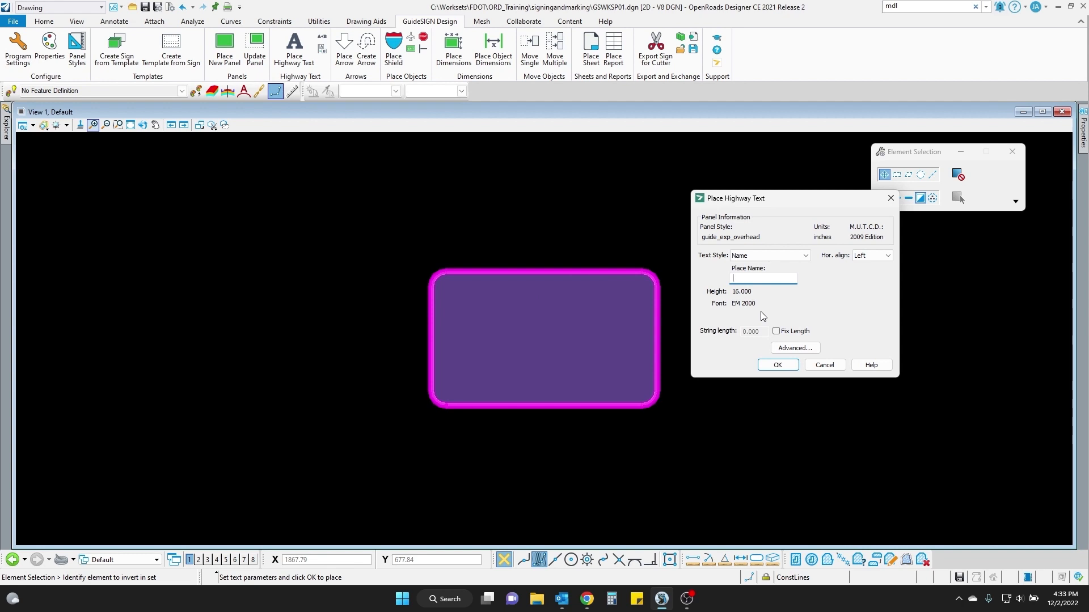
pyautogui.write('moRIA')
pyautogui.press('capslock')
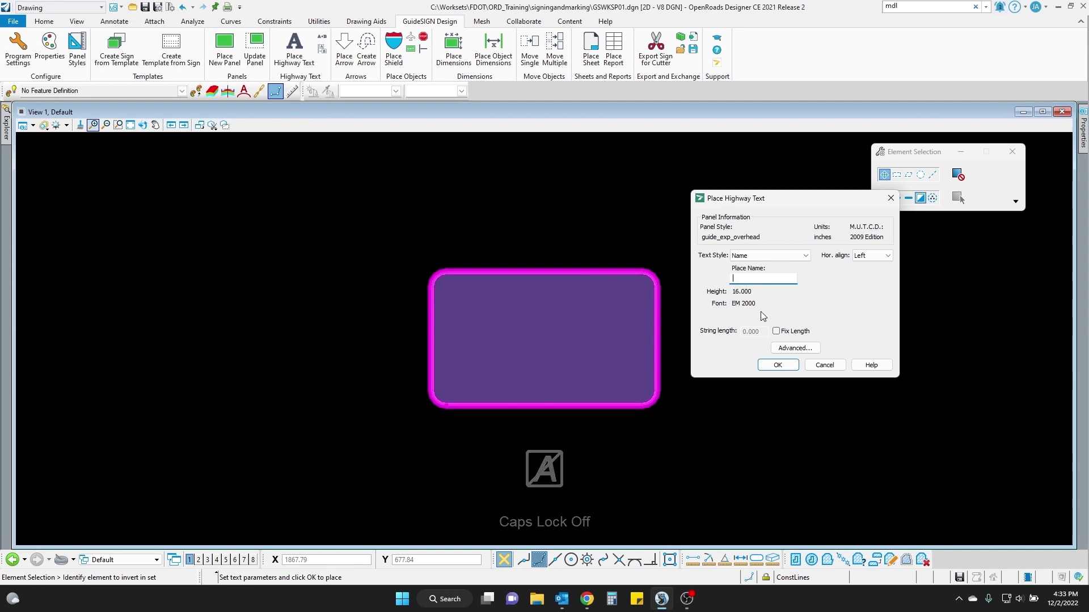
pyautogui.press('BackSpace')
pyautogui.press('BackSpace')
pyautogui.write('Moria')
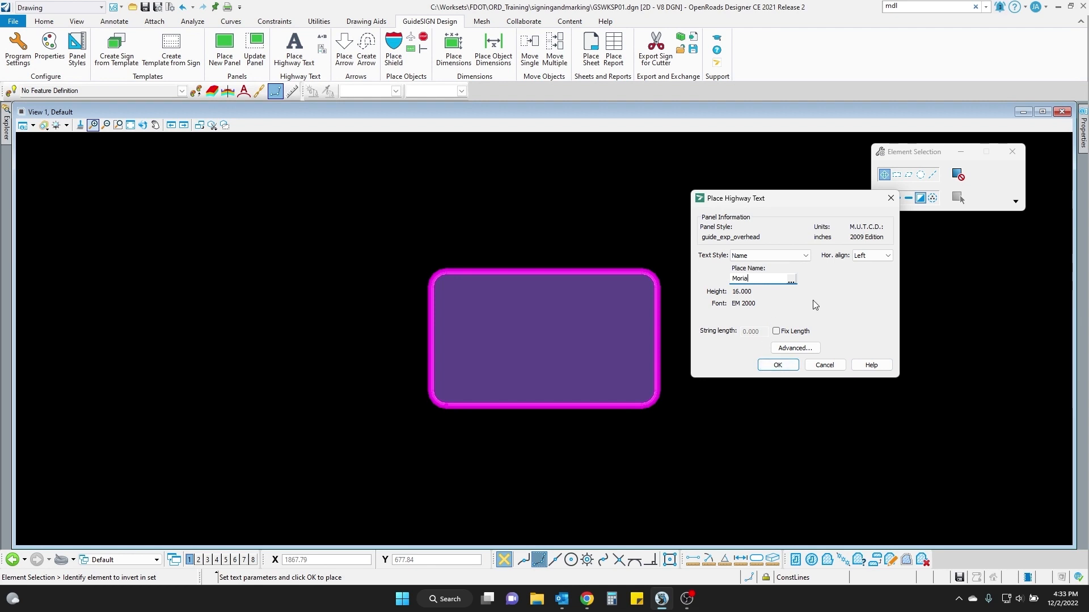
pyautogui.click(804, 347)
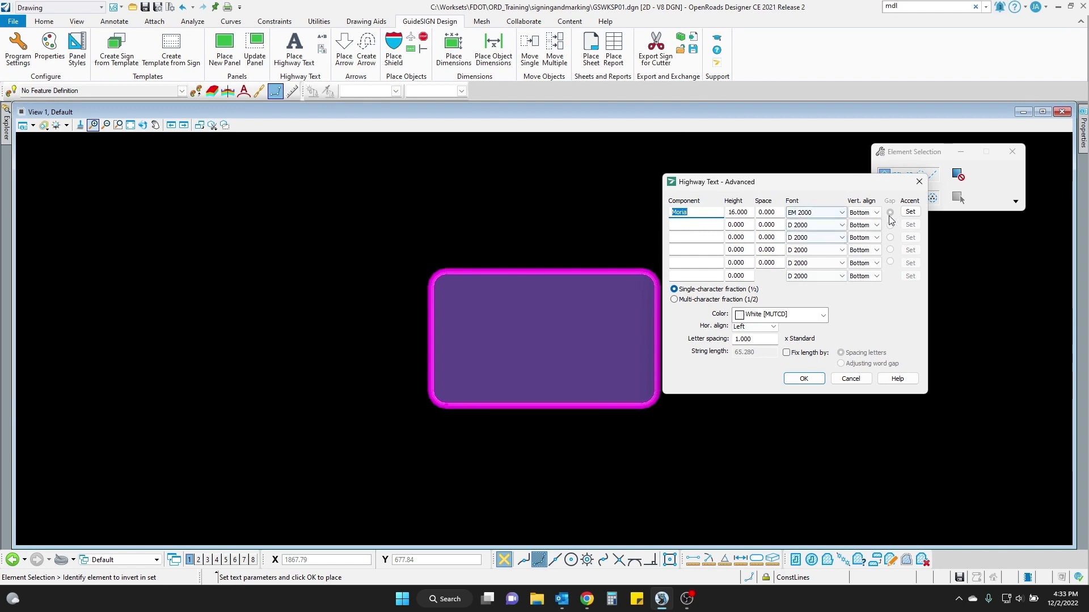
pyautogui.click(813, 380)
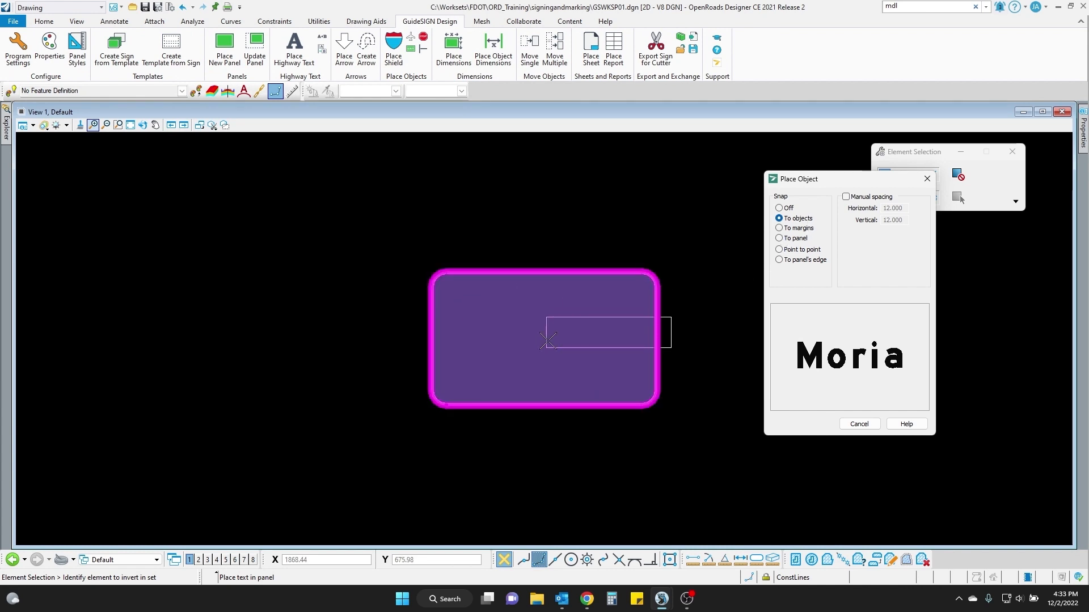
# Compare the snap modes for the Moria text and place it in the SP-2 panel snapped to the margins.
pyautogui.click(740, 250)
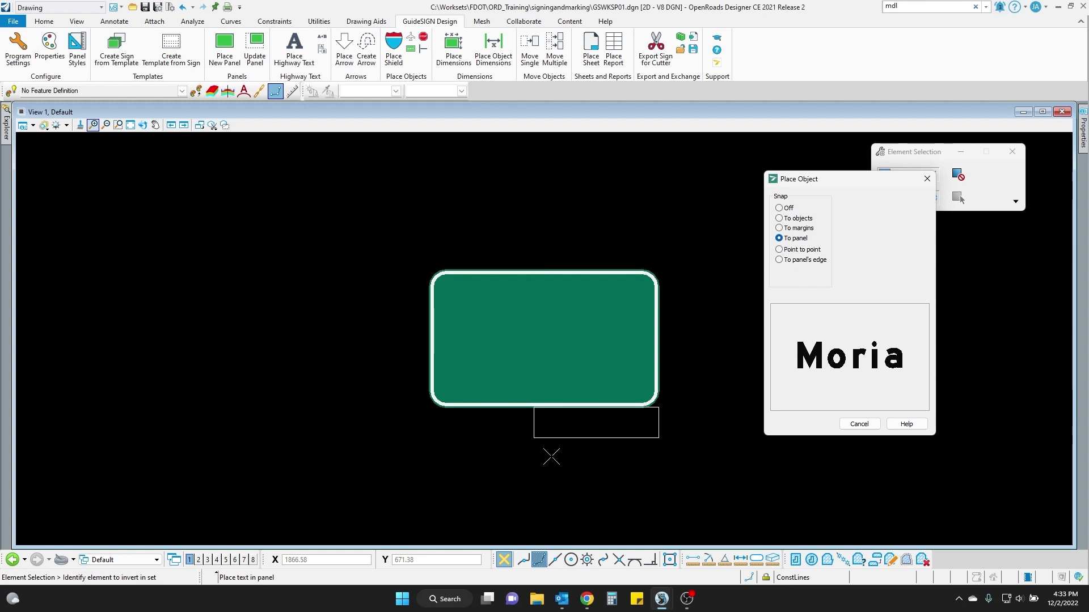
pyautogui.click(799, 249)
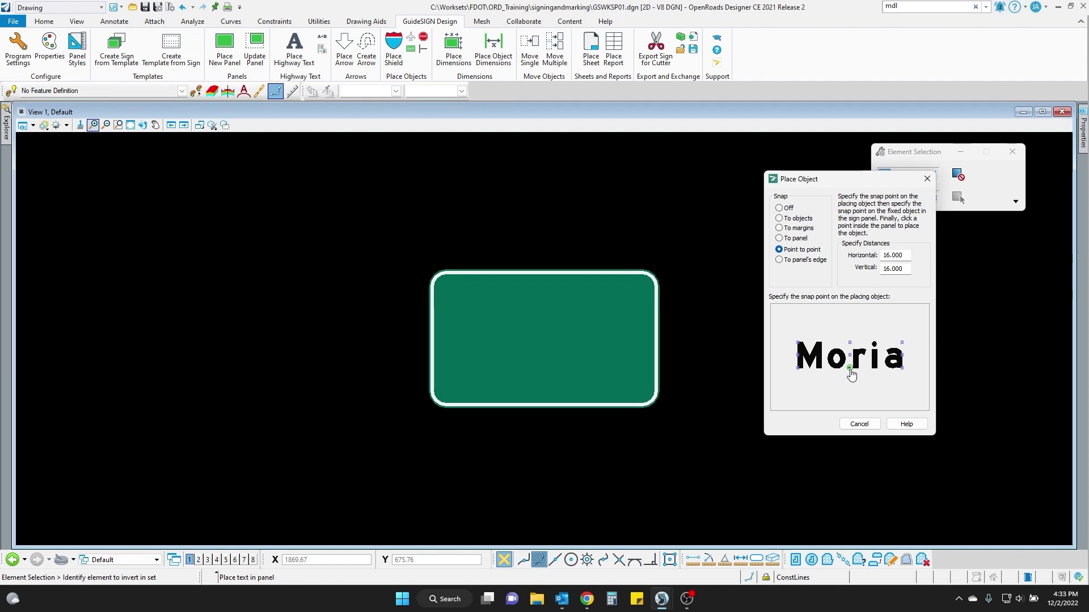
pyautogui.click(794, 264)
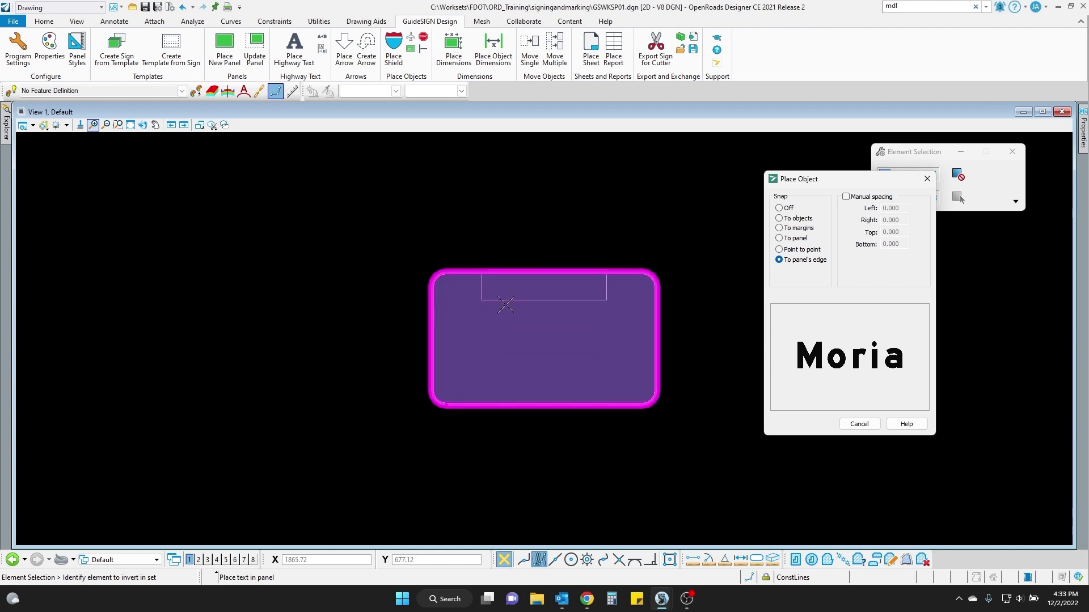
pyautogui.click(804, 230)
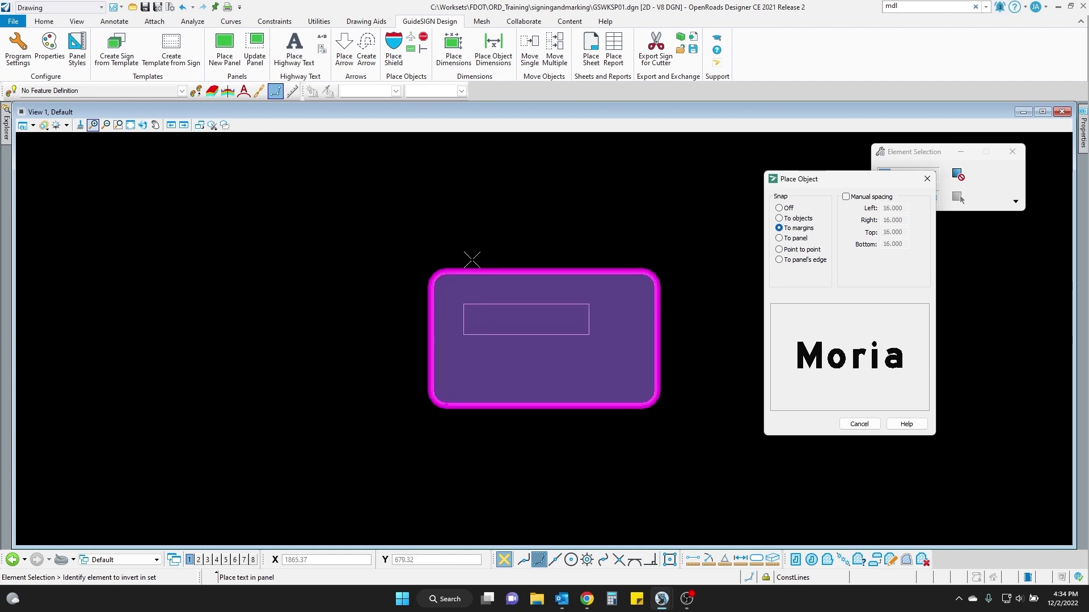
pyautogui.click(465, 293)
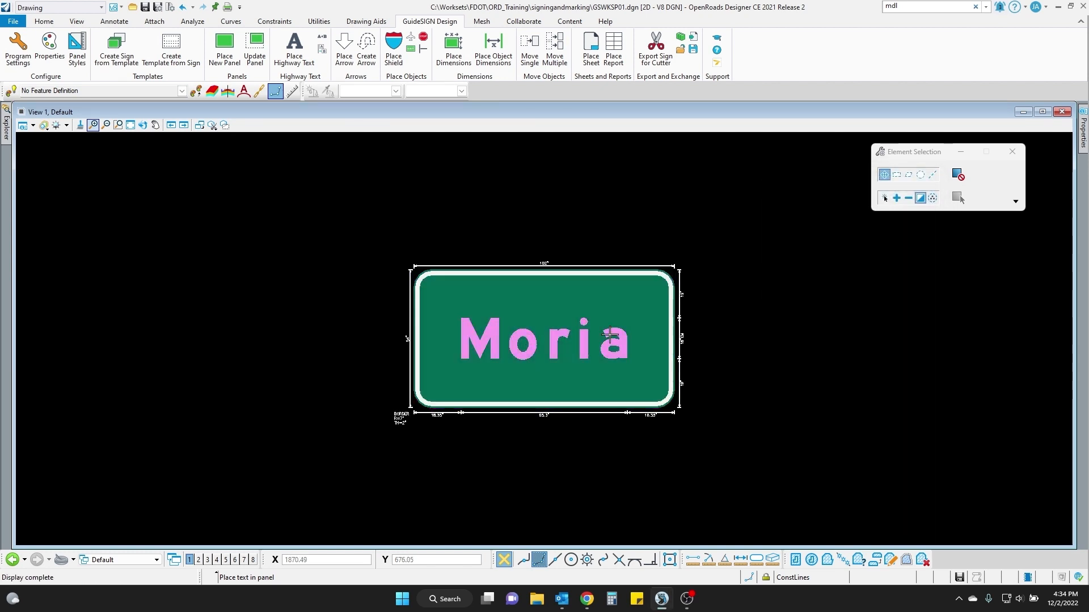
# Examine the sign's width dimension and review SP-2's existing panel size, rounding and lock settings without applying changes.
pyautogui.scroll(5, 553, 269)
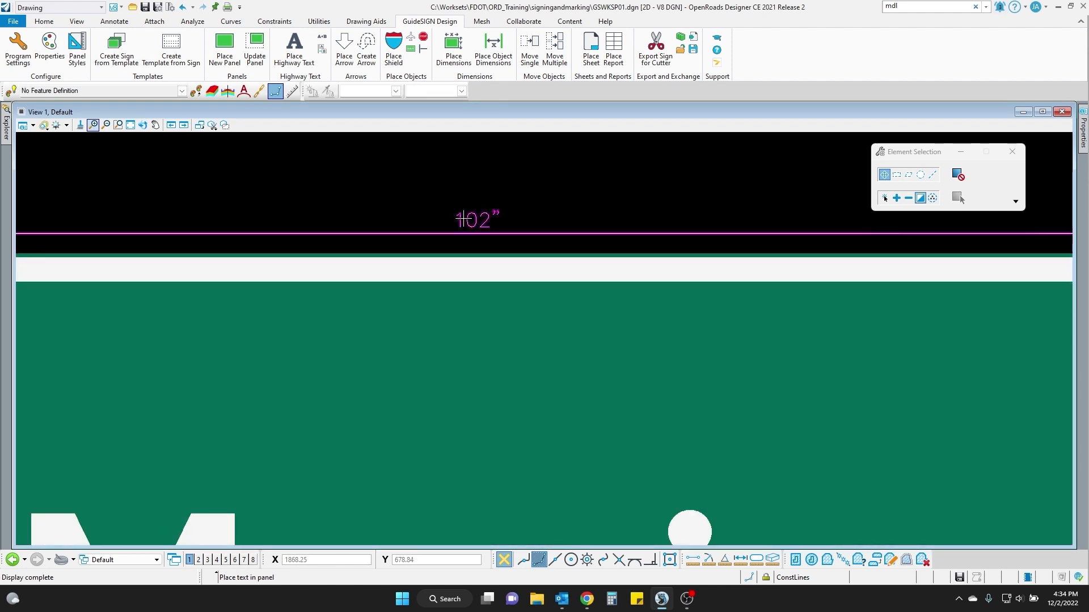
pyautogui.scroll(-5, 507, 216)
pyautogui.scroll(5, 470, 253)
pyautogui.scroll(-5, 520, 218)
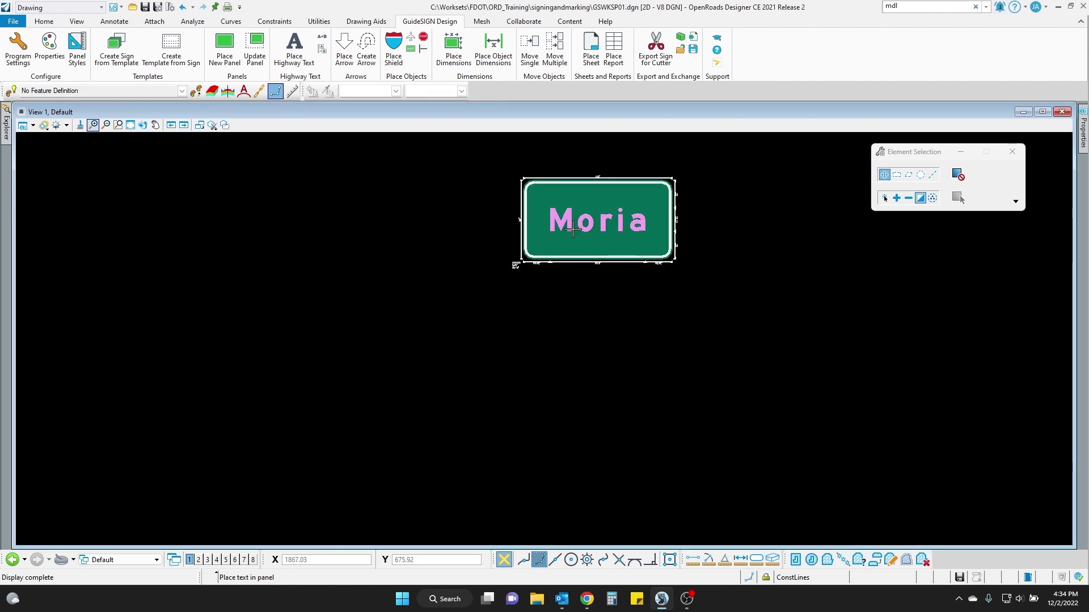
pyautogui.click(255, 49)
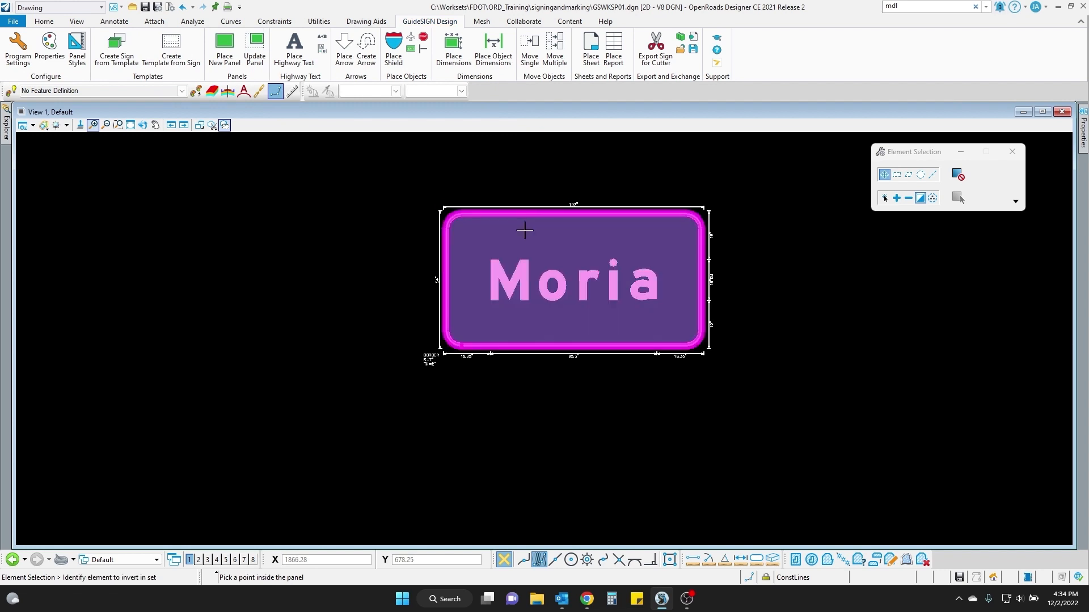
pyautogui.click(522, 227)
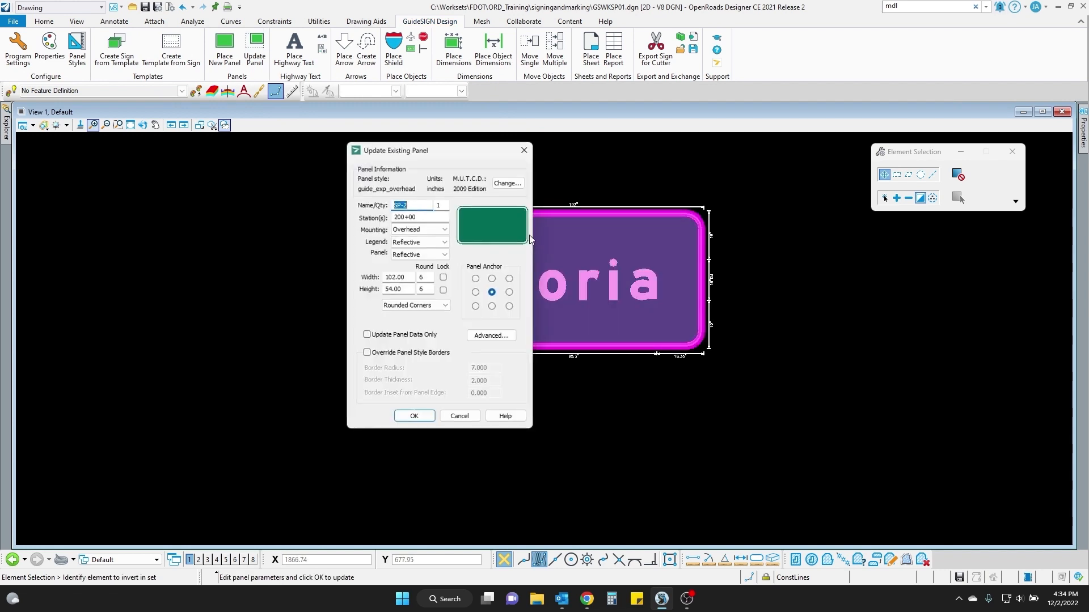
pyautogui.click(444, 278)
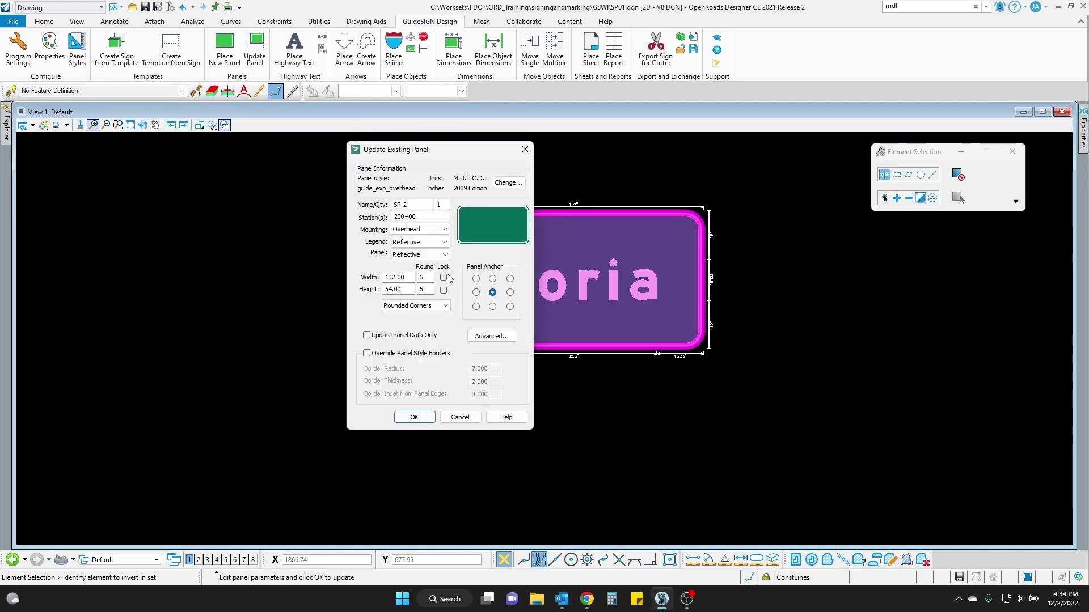
pyautogui.click(459, 418)
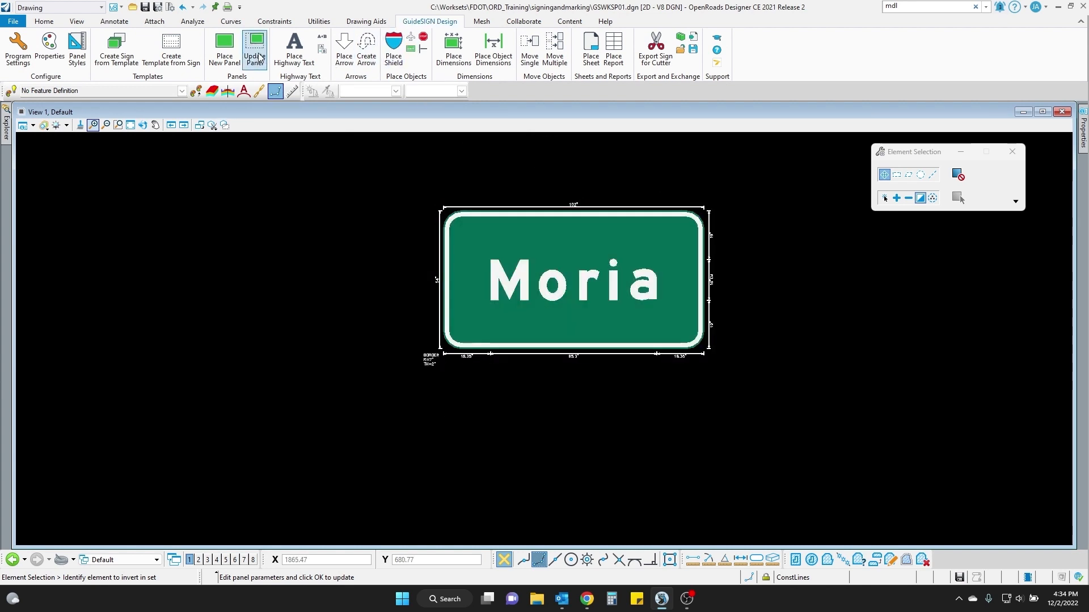
# Place an Interstate route shield numbered 69 below the Moria text in the SP-2 panel, snapped to objects.
pyautogui.click(391, 60)
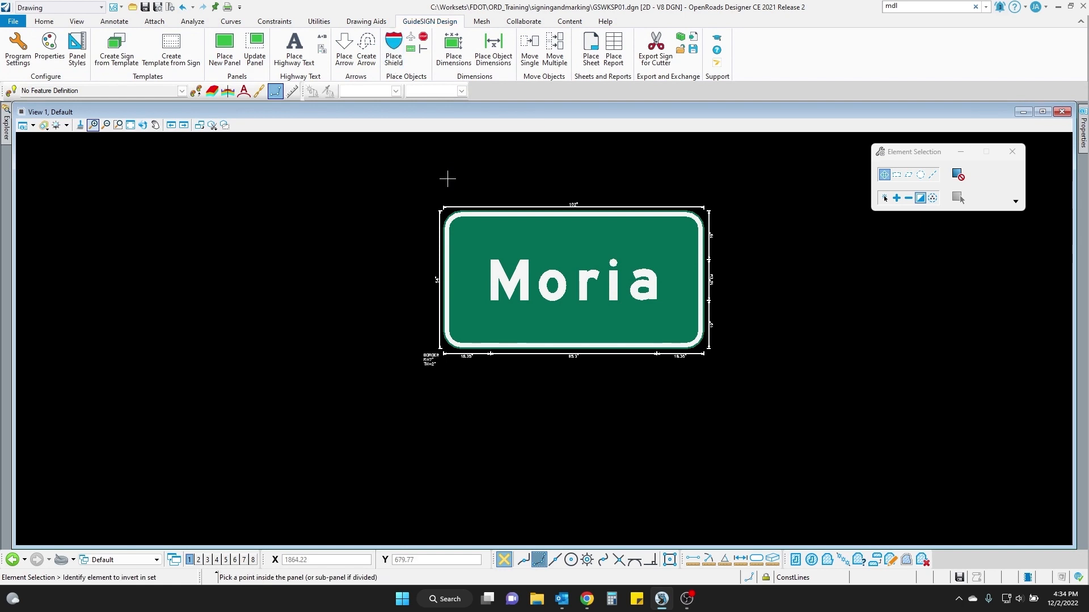
pyautogui.click(574, 315)
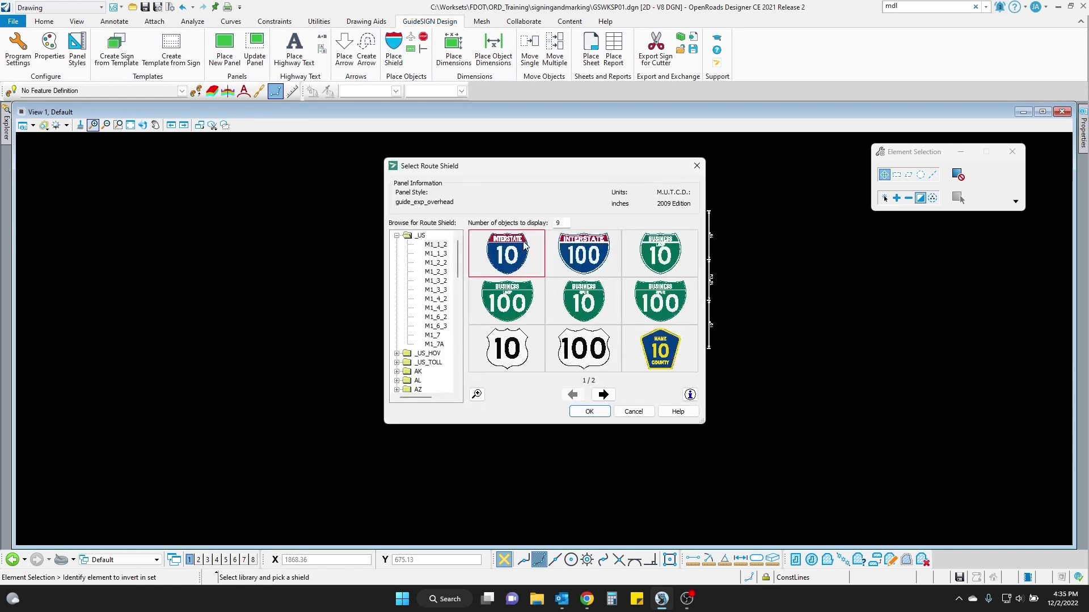
pyautogui.click(598, 412)
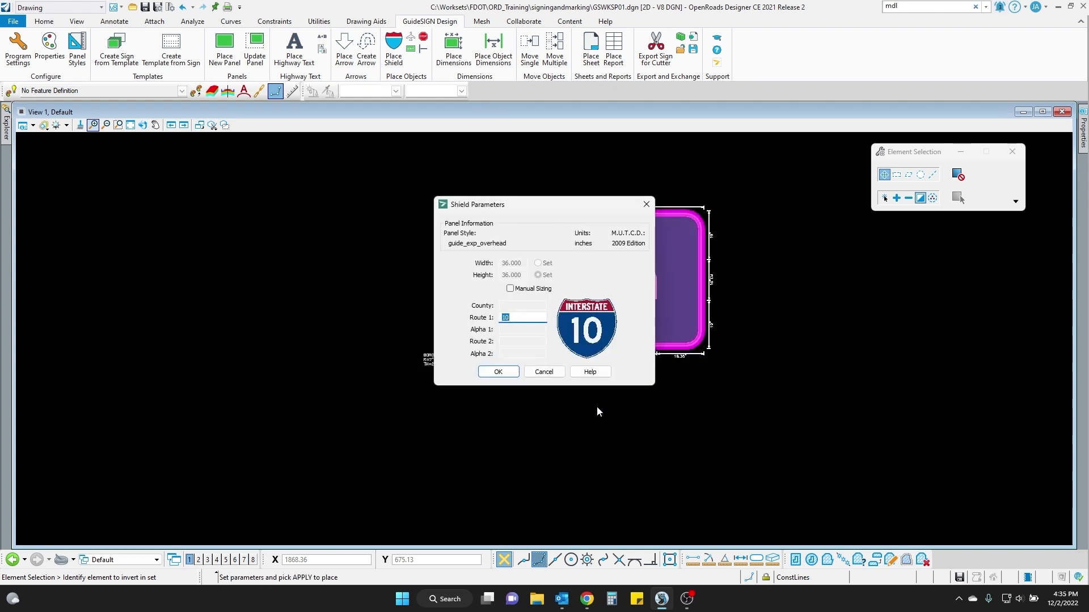
pyautogui.write('69')
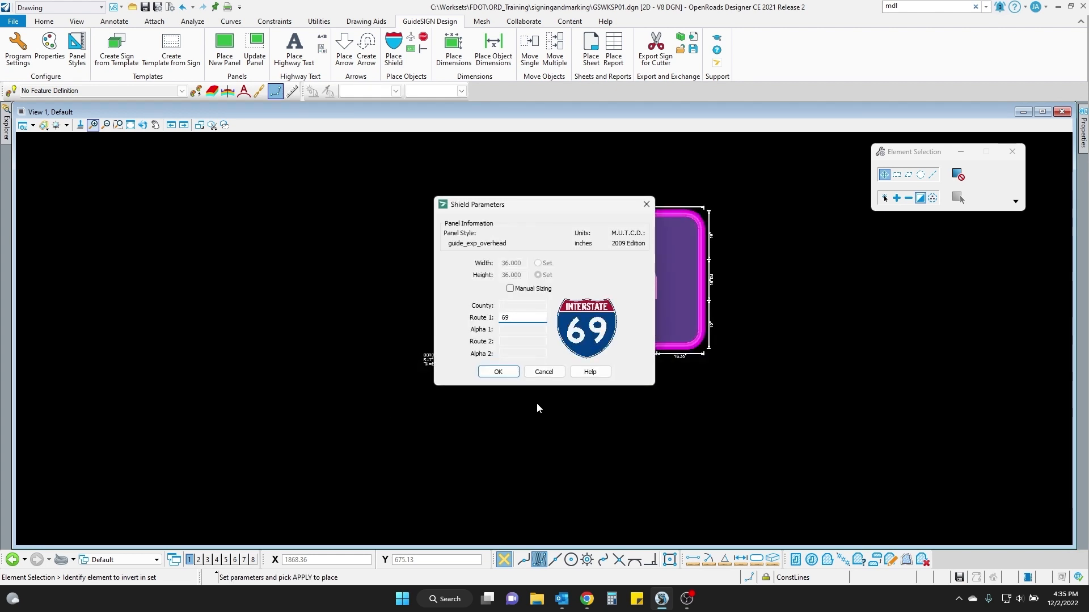
pyautogui.click(502, 372)
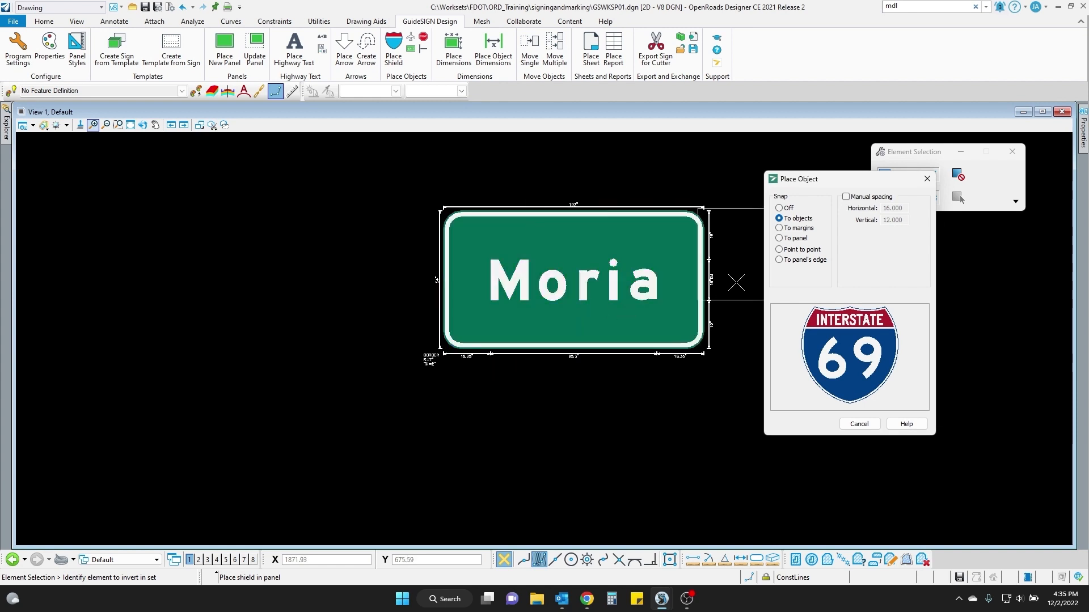
pyautogui.click(576, 328)
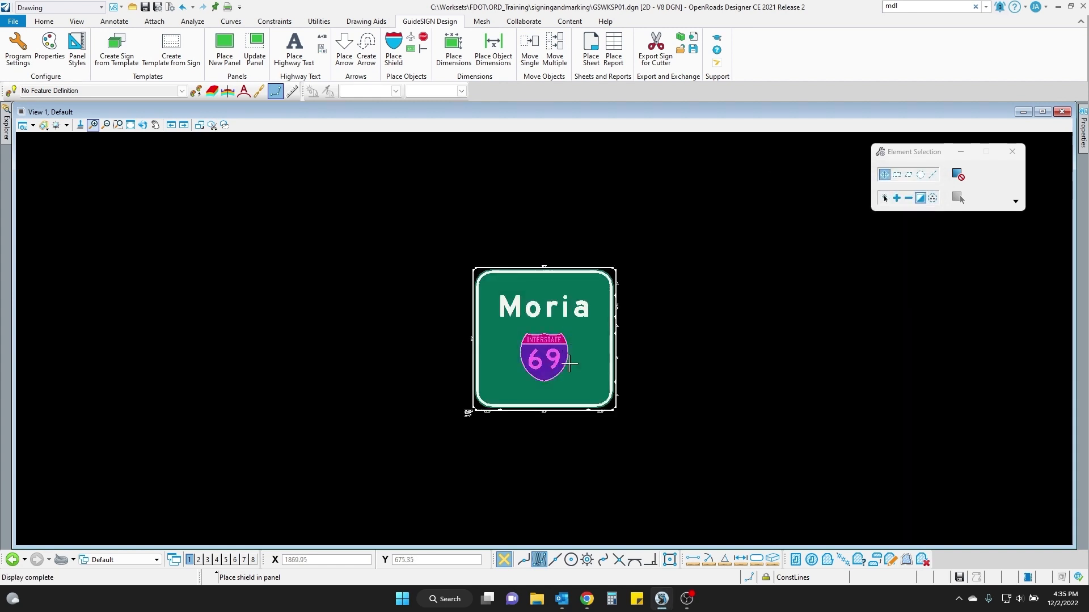
# Place the AR45L2 arrow rotated 180 degrees beside the Interstate 69 shield, snapped to objects.
pyautogui.scroll(2, 569, 364)
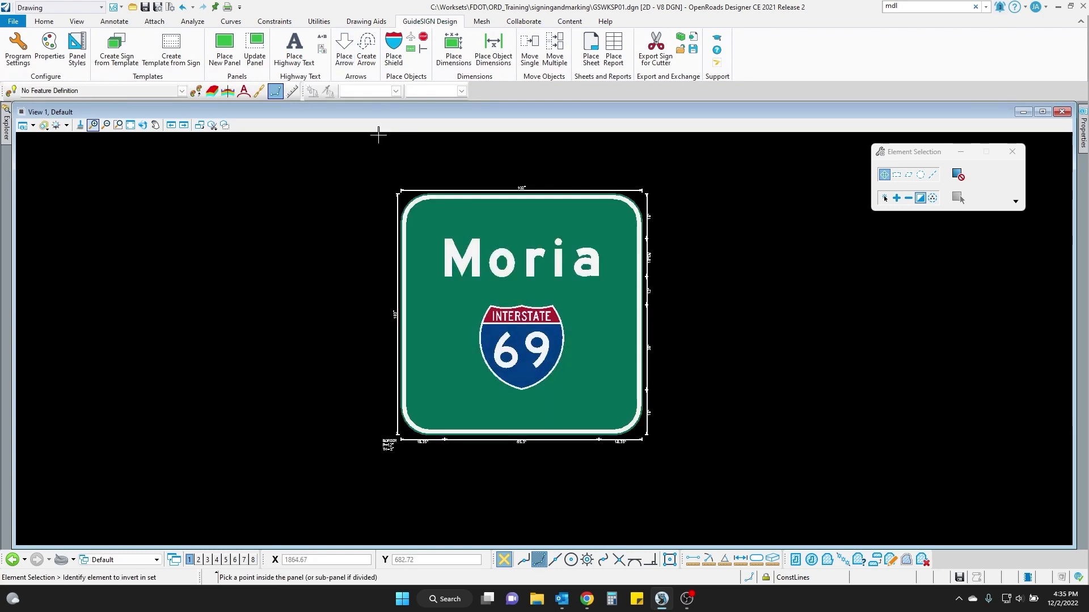
pyautogui.click(600, 362)
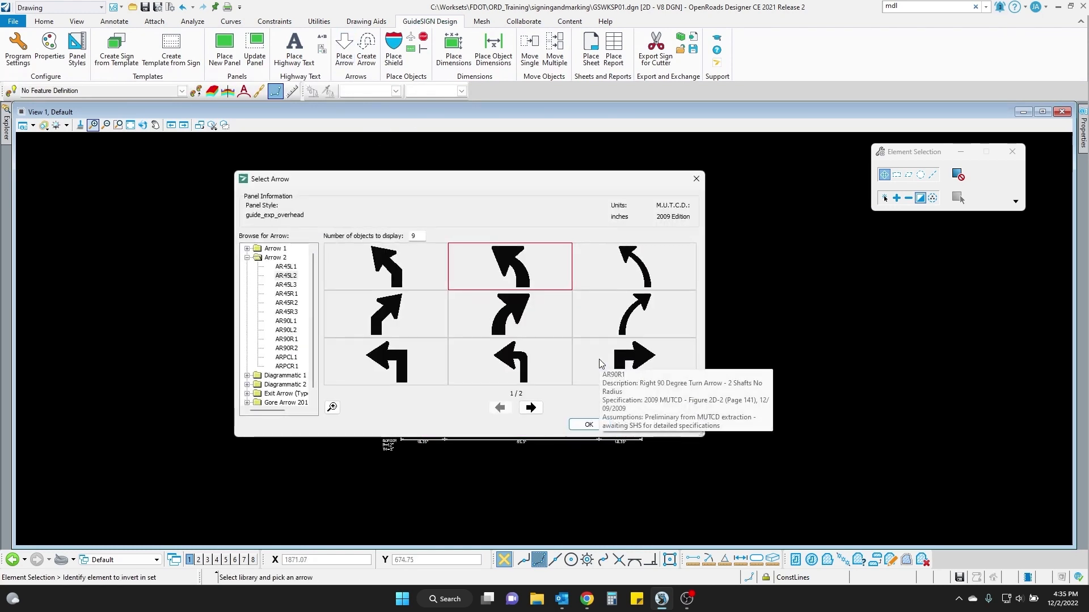
pyautogui.click(590, 426)
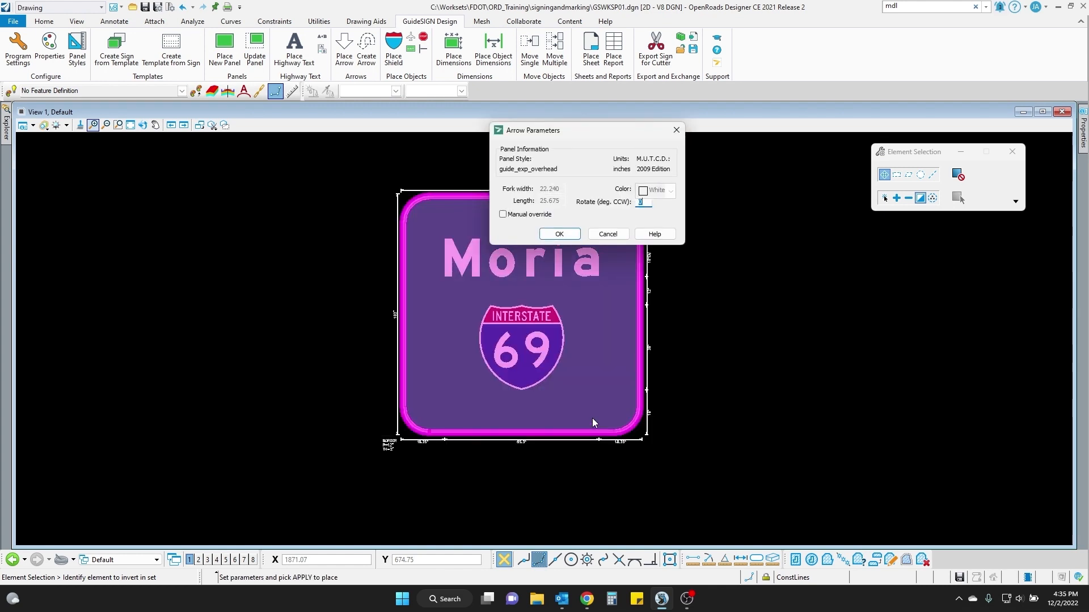
pyautogui.write('180')
pyautogui.click(560, 234)
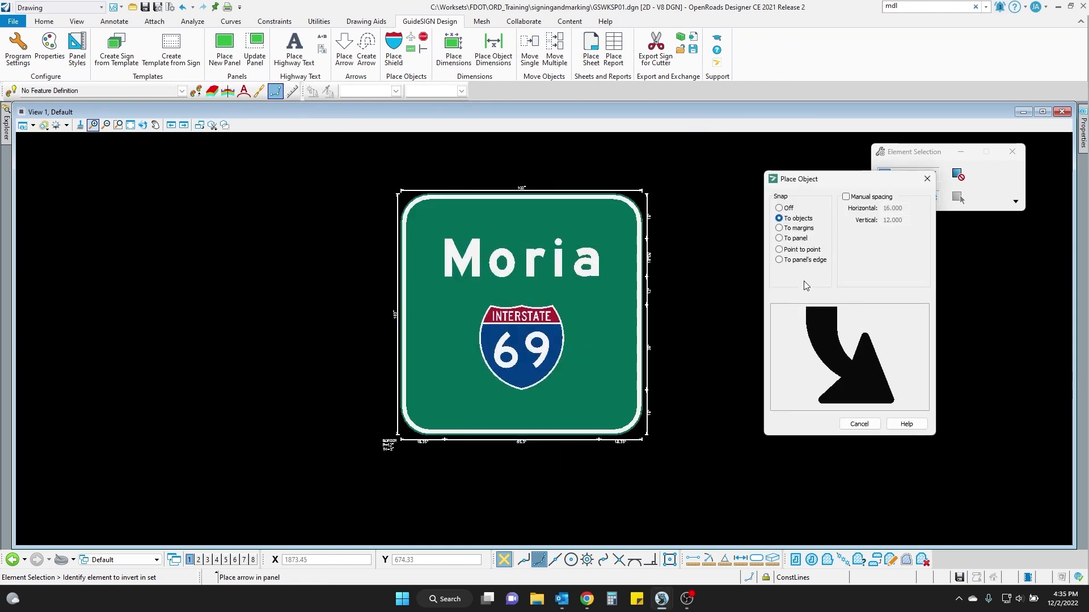
pyautogui.click(790, 228)
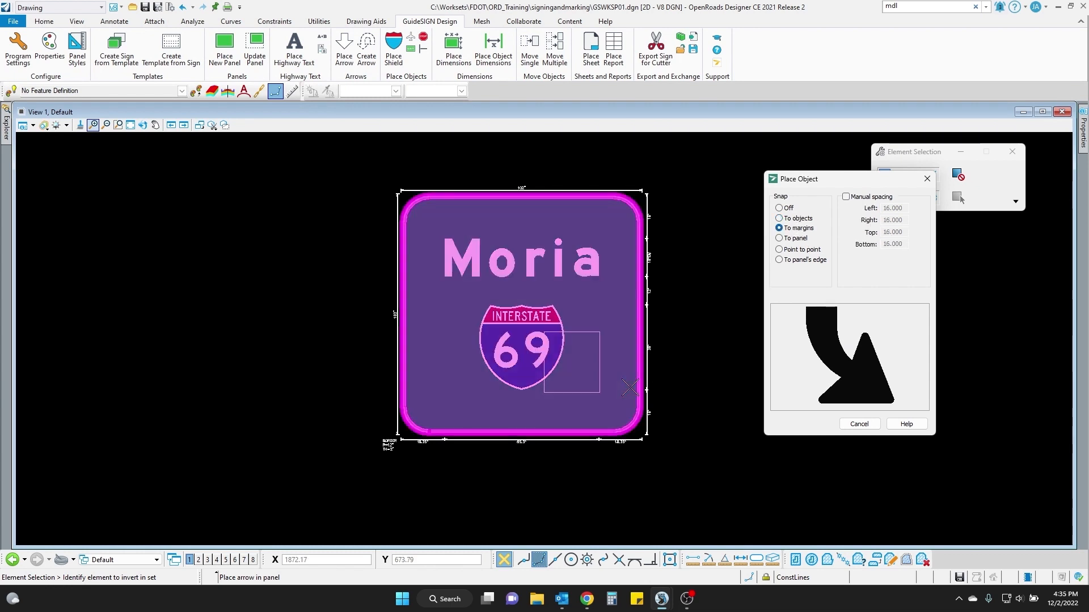
pyautogui.click(789, 219)
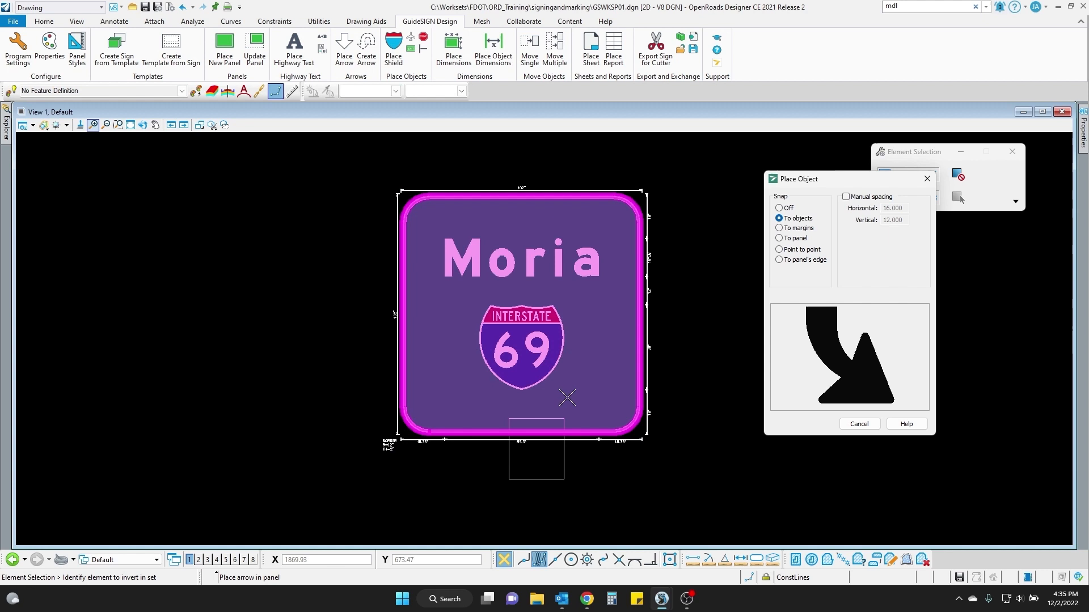
pyautogui.click(593, 368)
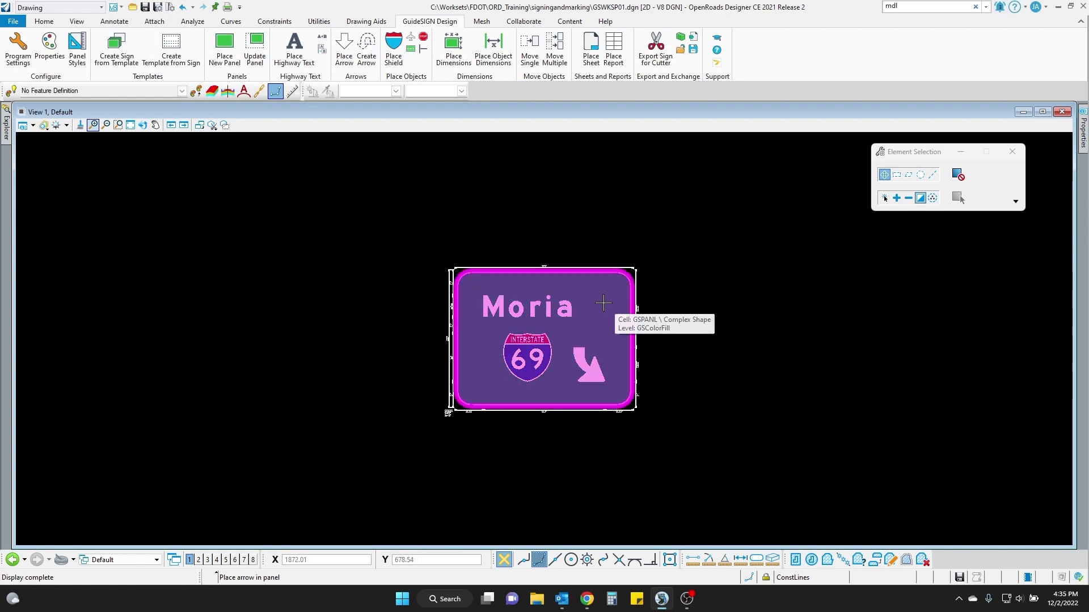
# Examine the SP-2 sign's layout and the dimensions around its text, shield and arrow.
pyautogui.scroll(3, 536, 366)
pyautogui.scroll(-3, 559, 212)
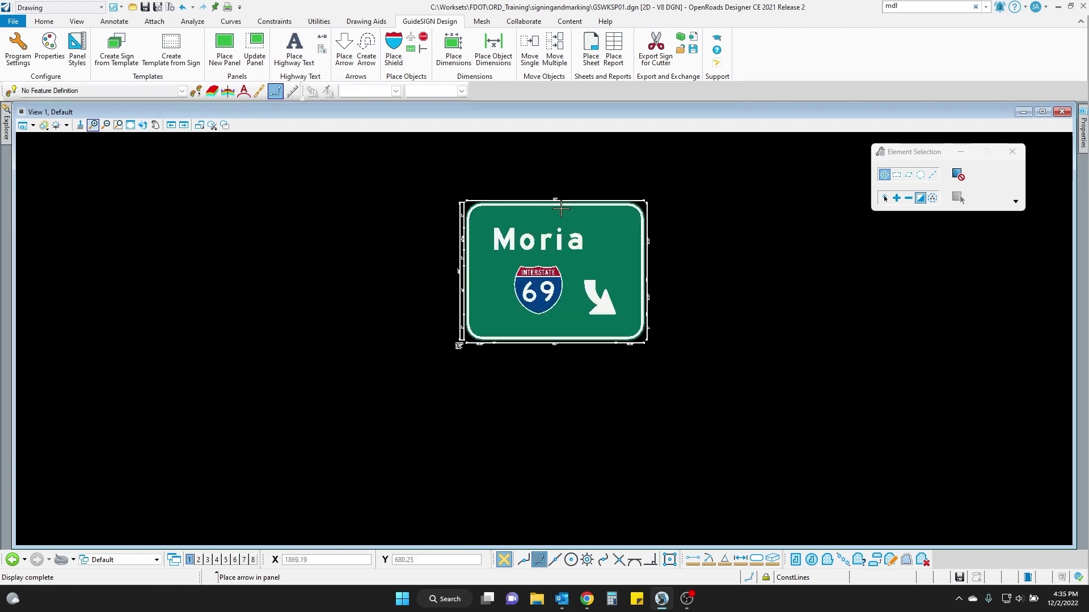
pyautogui.moveTo(560, 212); pyautogui.dragTo(539, 272, button='middle')
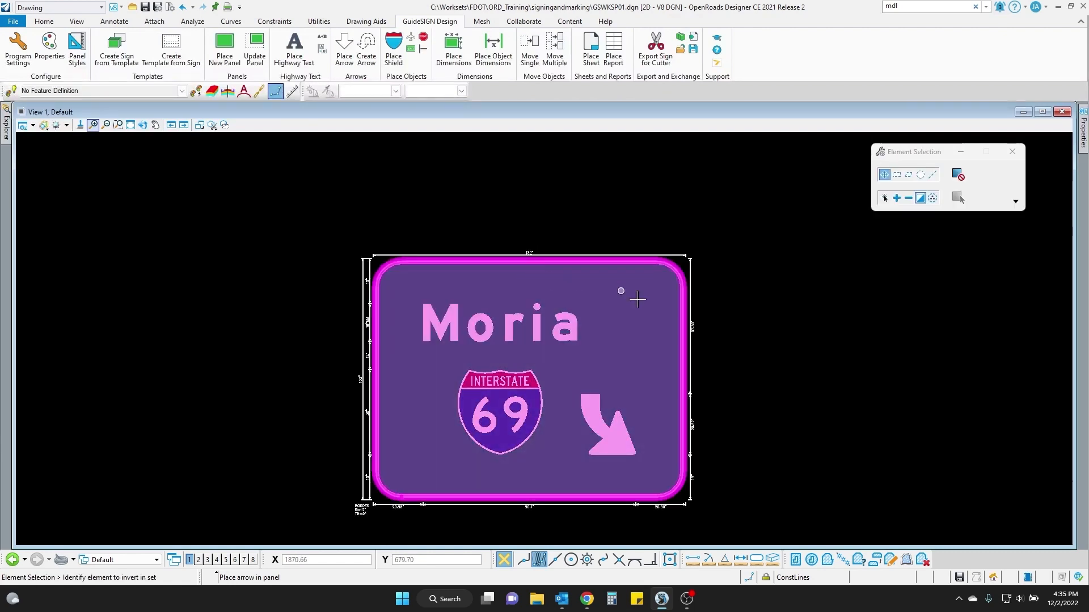
pyautogui.scroll(5, 618, 293)
pyautogui.scroll(4, 709, 327)
pyautogui.scroll(-6, 644, 323)
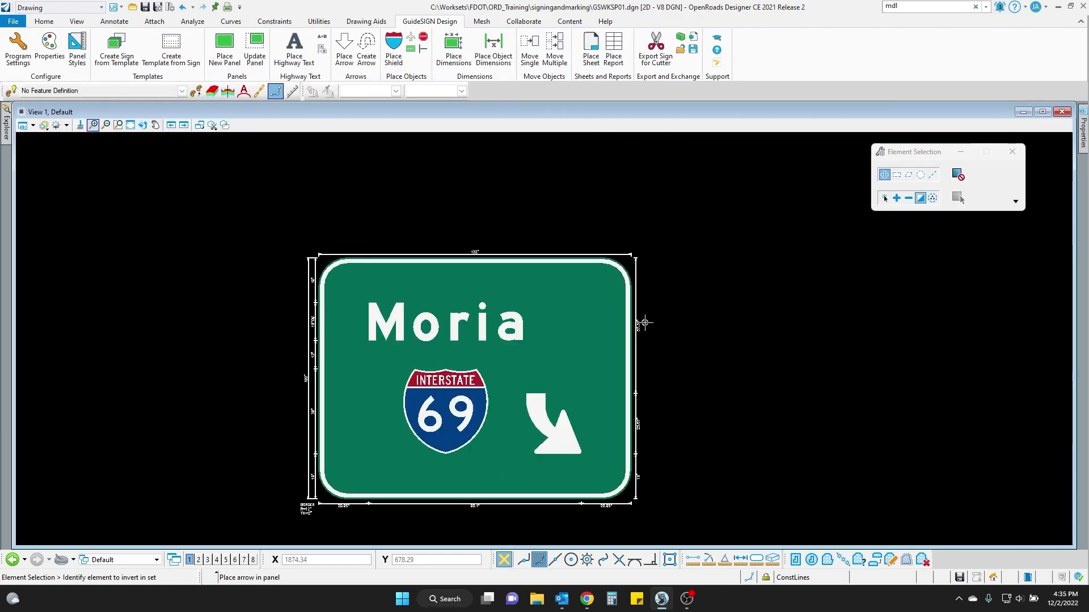
pyautogui.scroll(5, 318, 304)
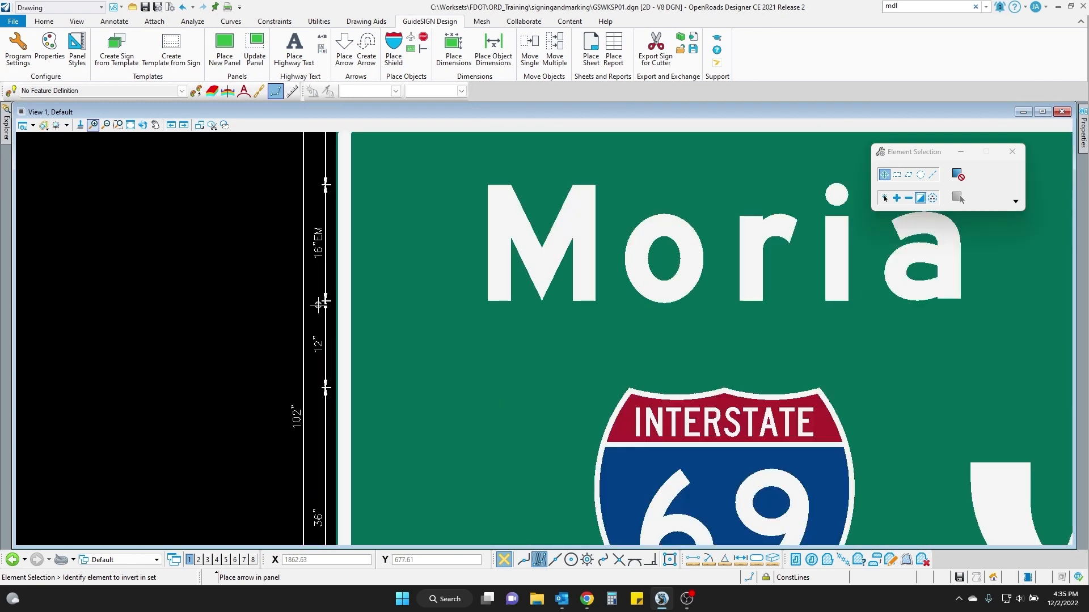
pyautogui.scroll(-3, 319, 304)
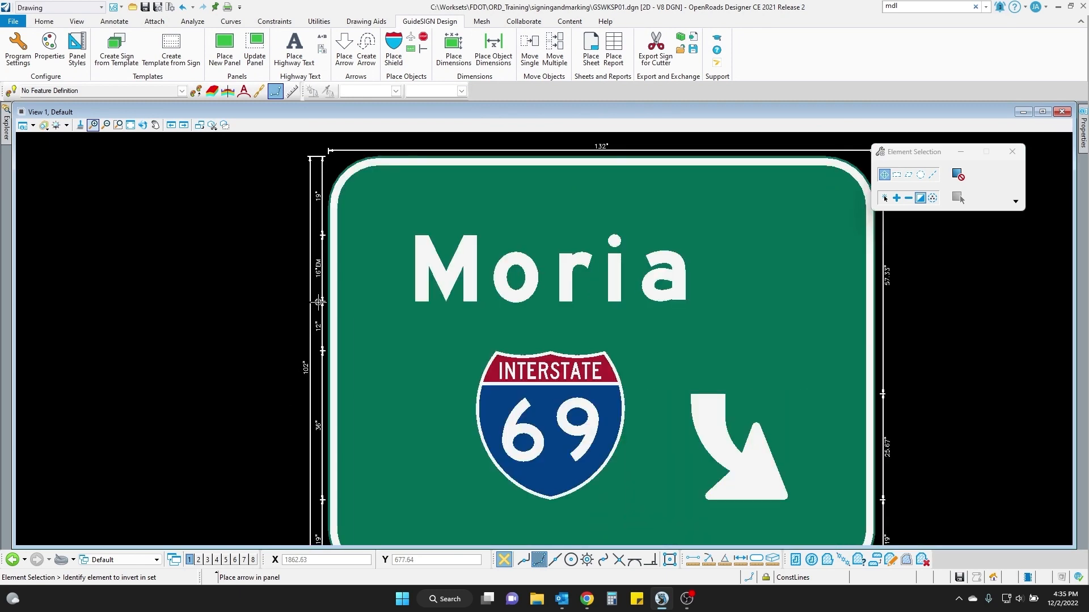
# Review the program's default dimension plot scale and compare the dimension text on the Mordor WAY sign with that on SP-2.
pyautogui.scroll(-8, 319, 304)
pyautogui.scroll(10, 173, 293)
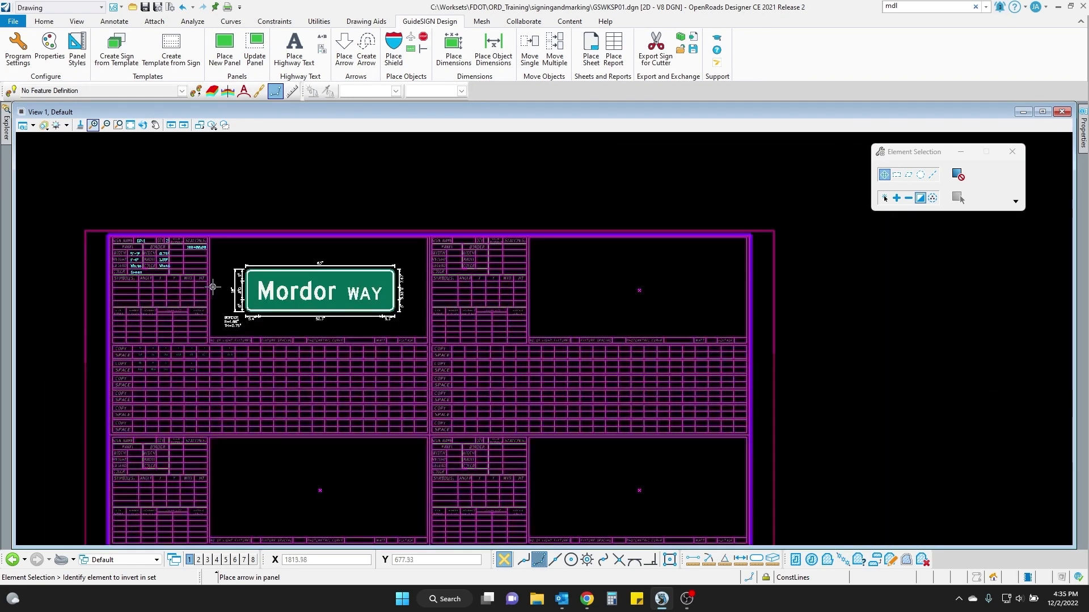
pyautogui.click(18, 51)
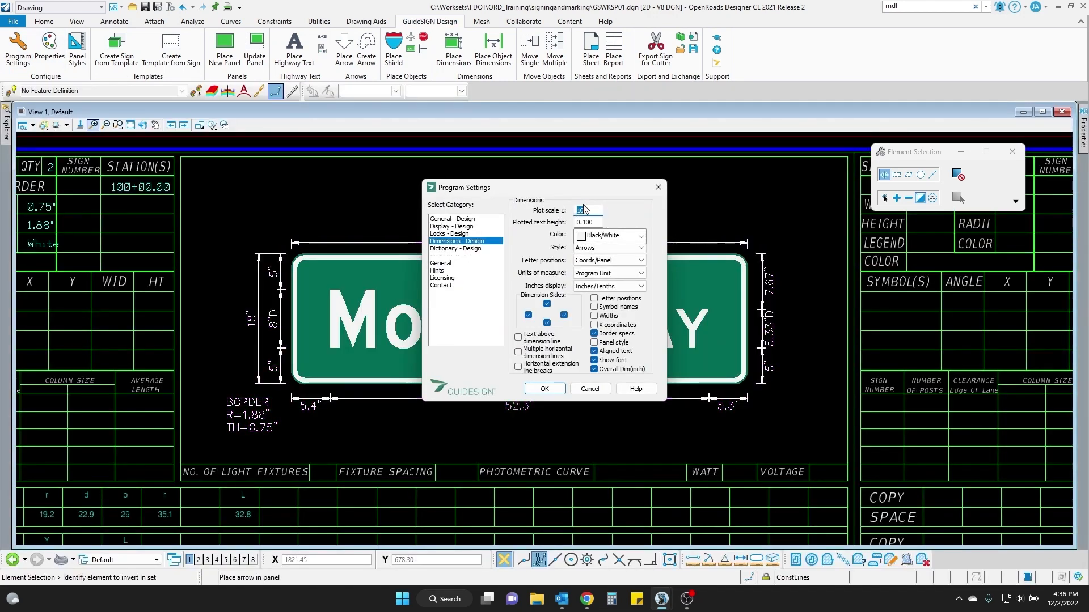
pyautogui.click(658, 187)
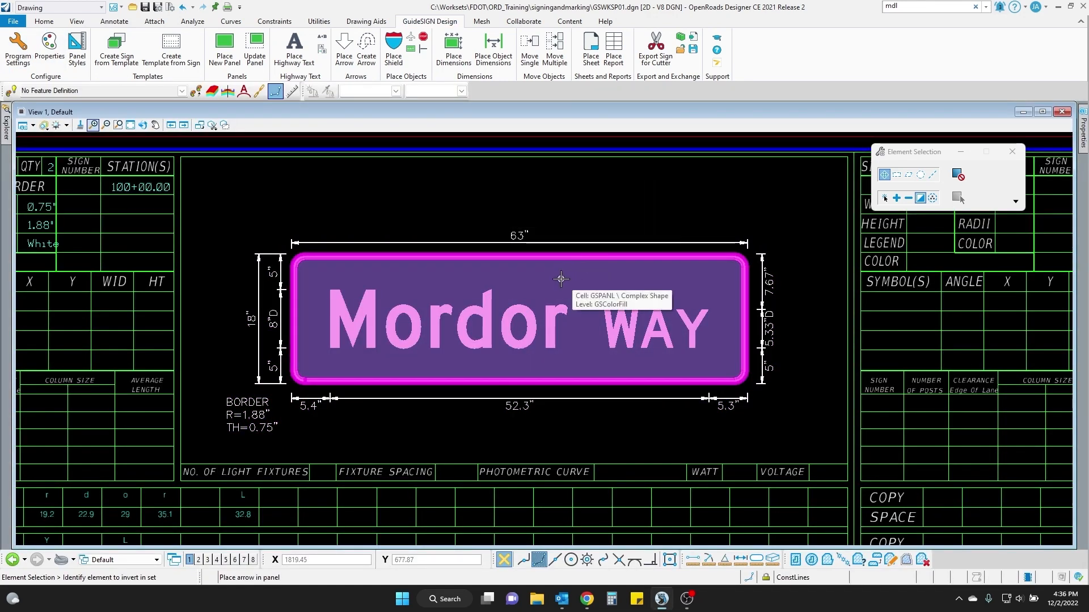
pyautogui.scroll(-6, 520, 297)
pyautogui.scroll(5, 783, 306)
pyautogui.moveTo(784, 307); pyautogui.dragTo(502, 318, button='middle')
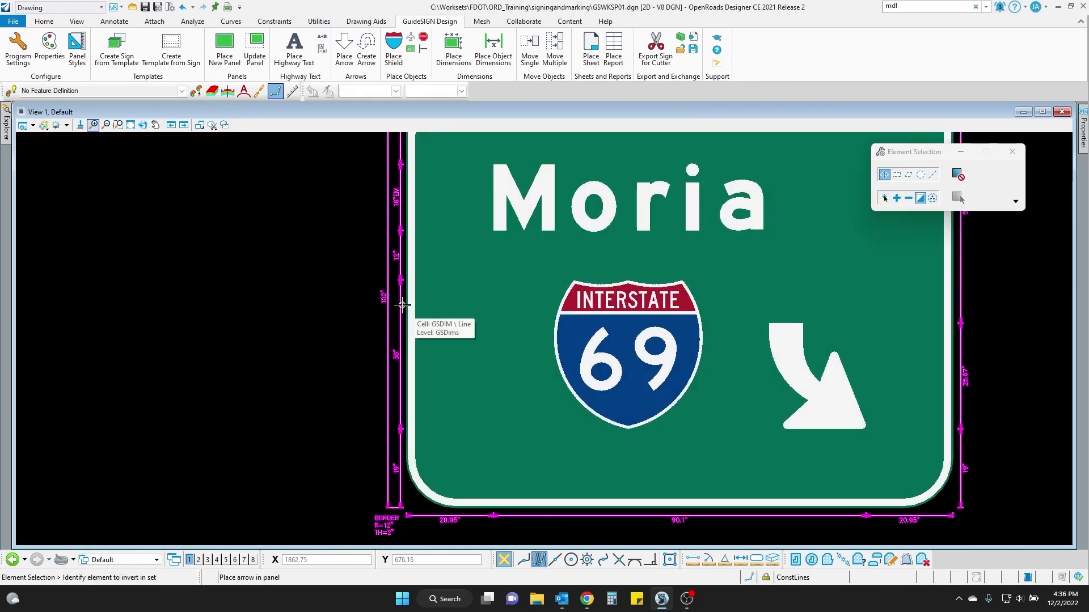
pyautogui.scroll(-2, 358, 321)
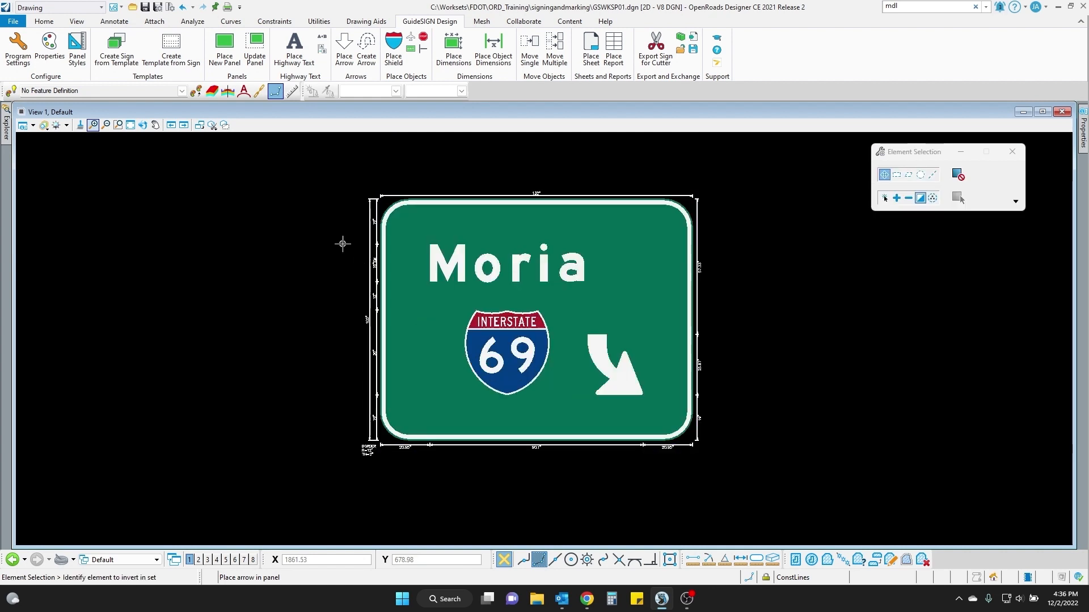
# Replace the SP-2 sign's dimensions with new ones placed at a plot scale of 40.
pyautogui.scroll(2, 372, 225)
pyautogui.click(385, 214)
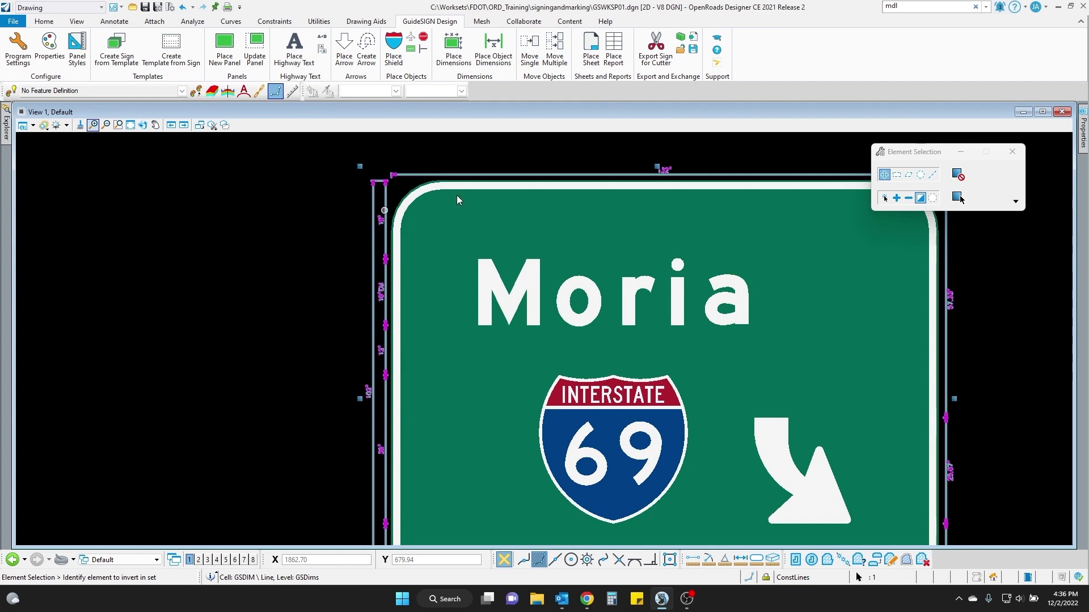
pyautogui.press('Delete')
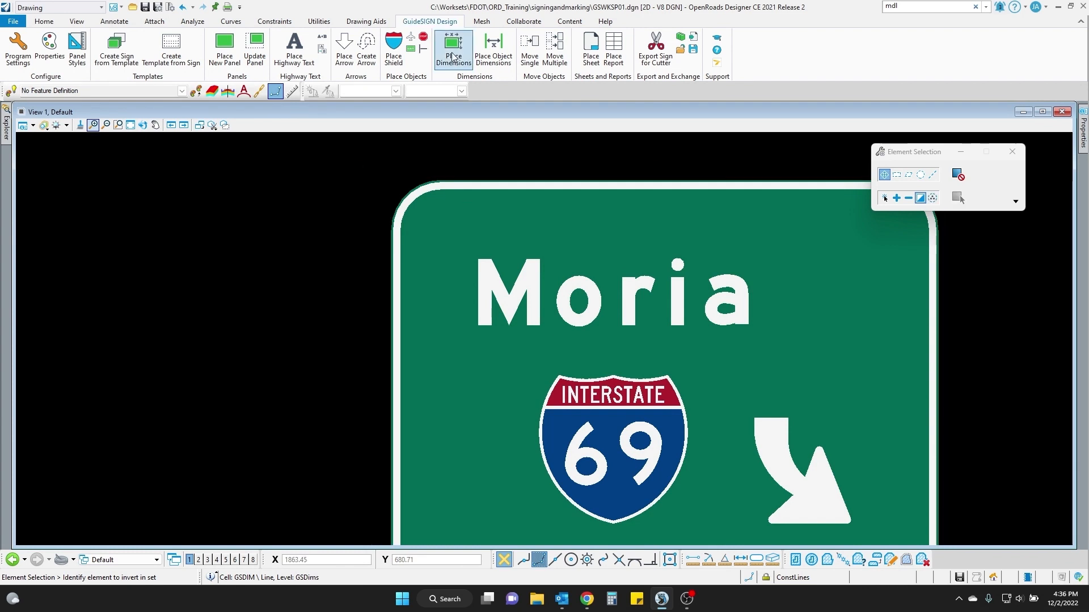
pyautogui.click(453, 49)
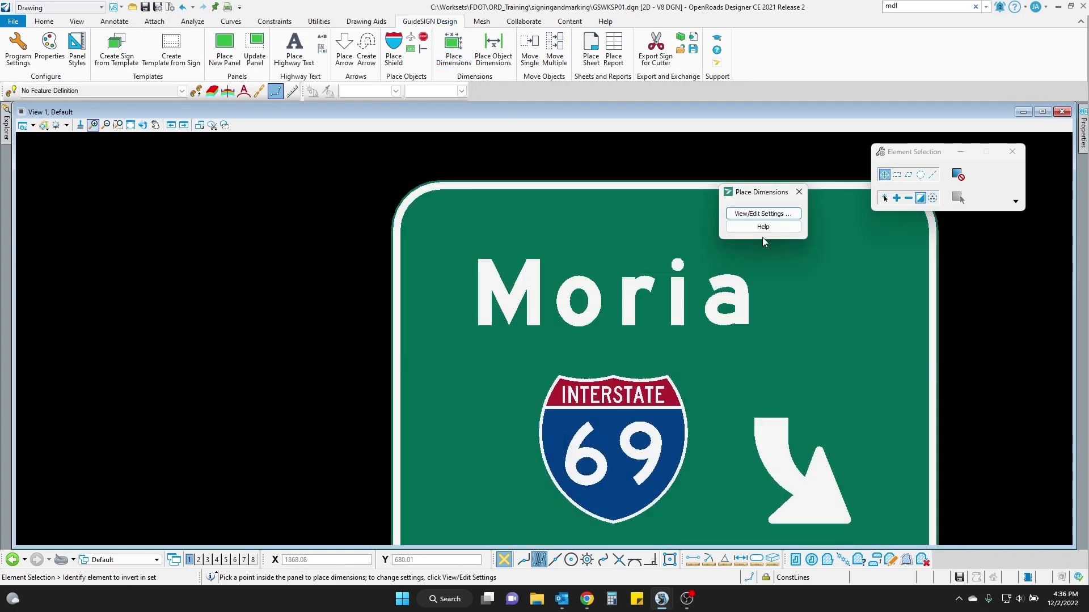
pyautogui.click(757, 215)
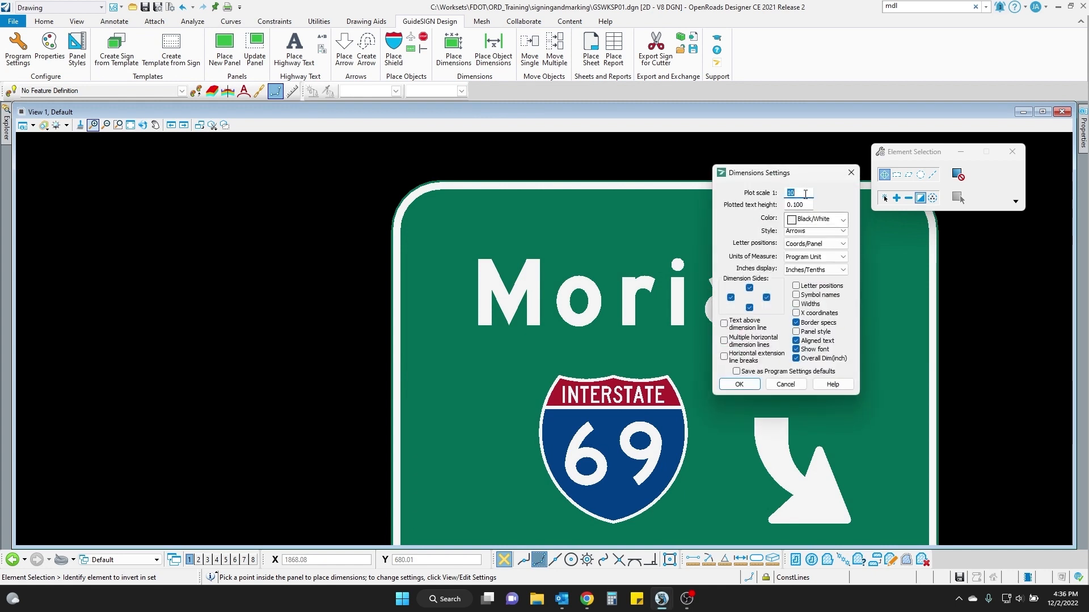
pyautogui.write('40')
pyautogui.click(752, 385)
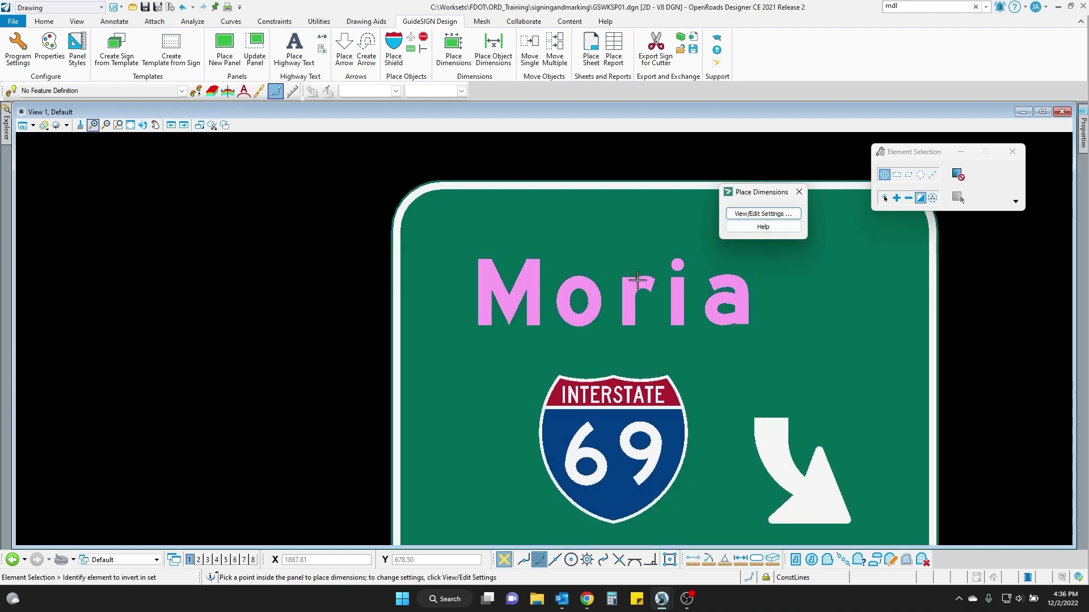
pyautogui.click(749, 313)
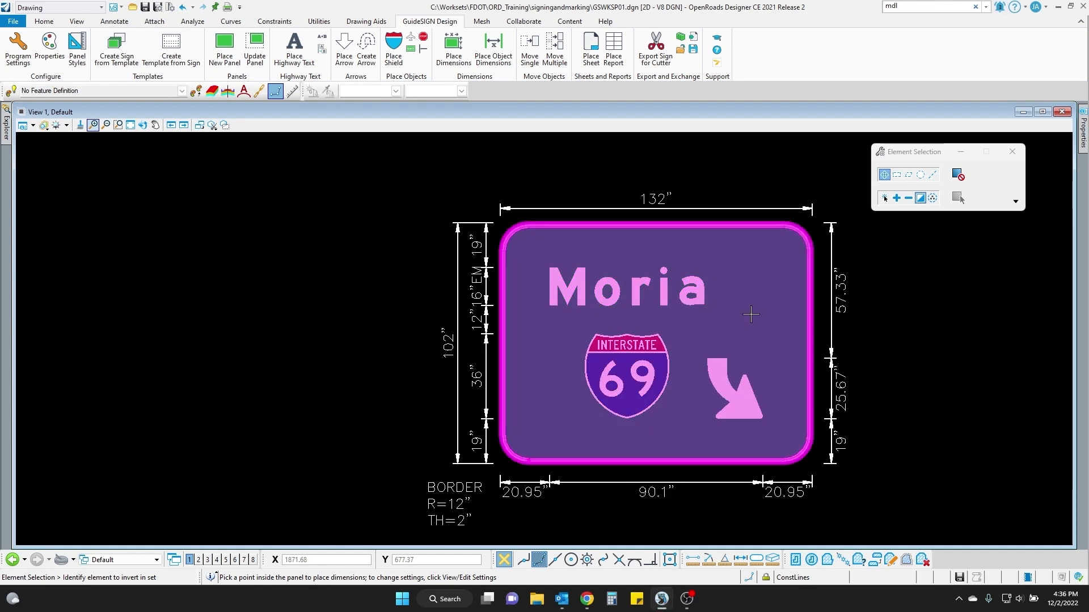
pyautogui.moveTo(751, 314); pyautogui.dragTo(577, 277, button='middle')
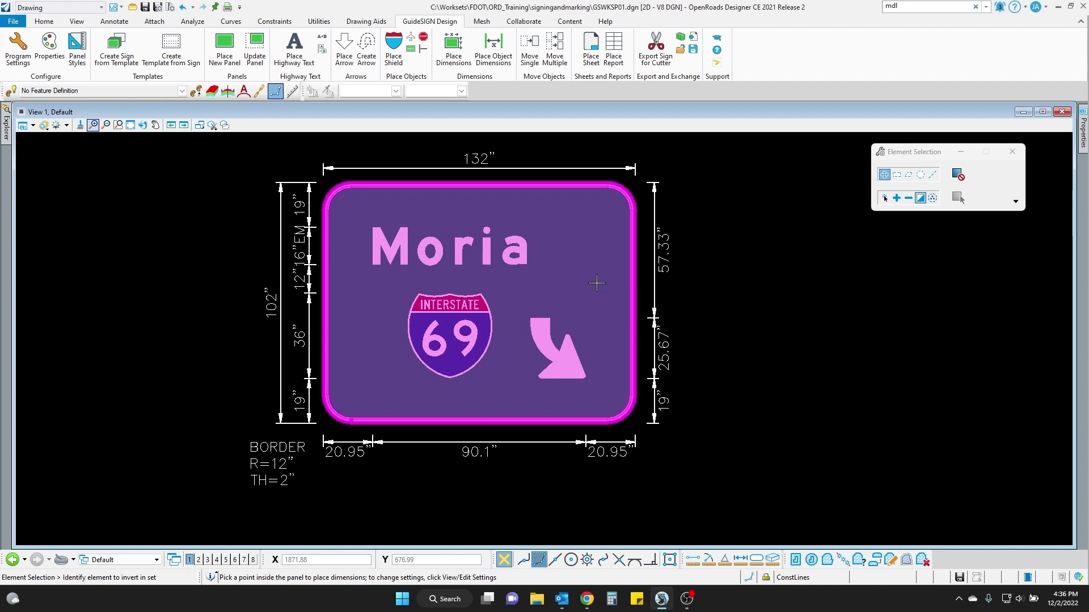
# Place the FDOT 2 Pane Sheet around the Moria sign at a plot scale of 40.
pyautogui.click(591, 61)
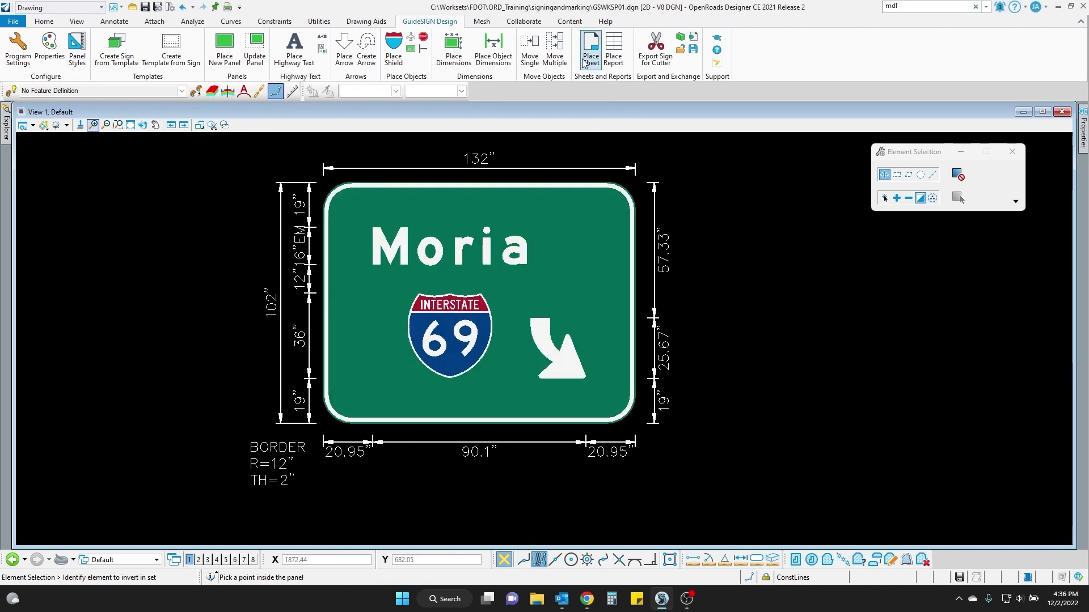
pyautogui.click(574, 243)
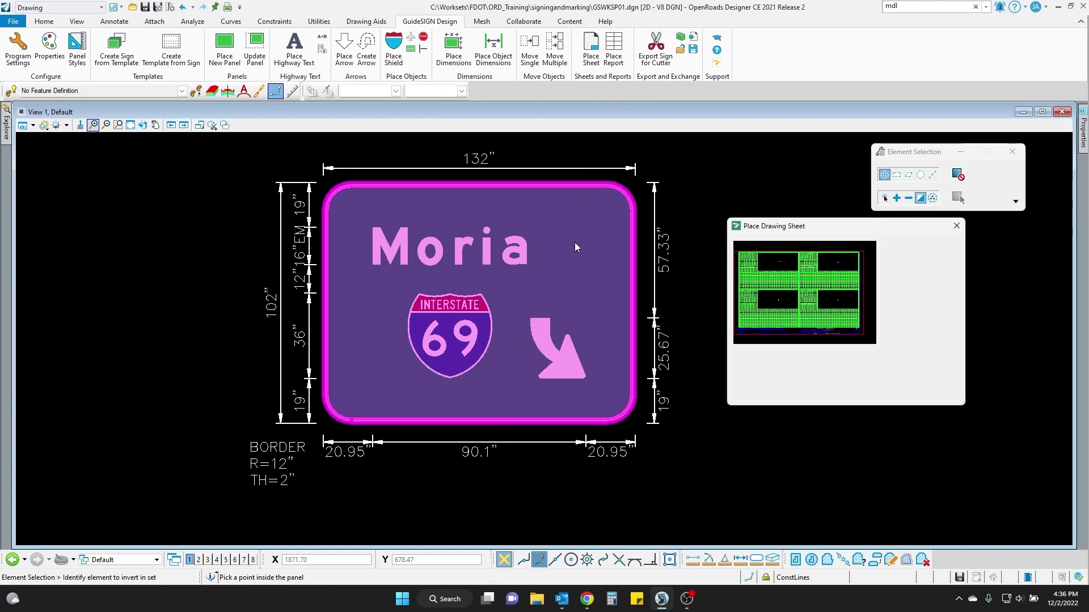
pyautogui.click(914, 305)
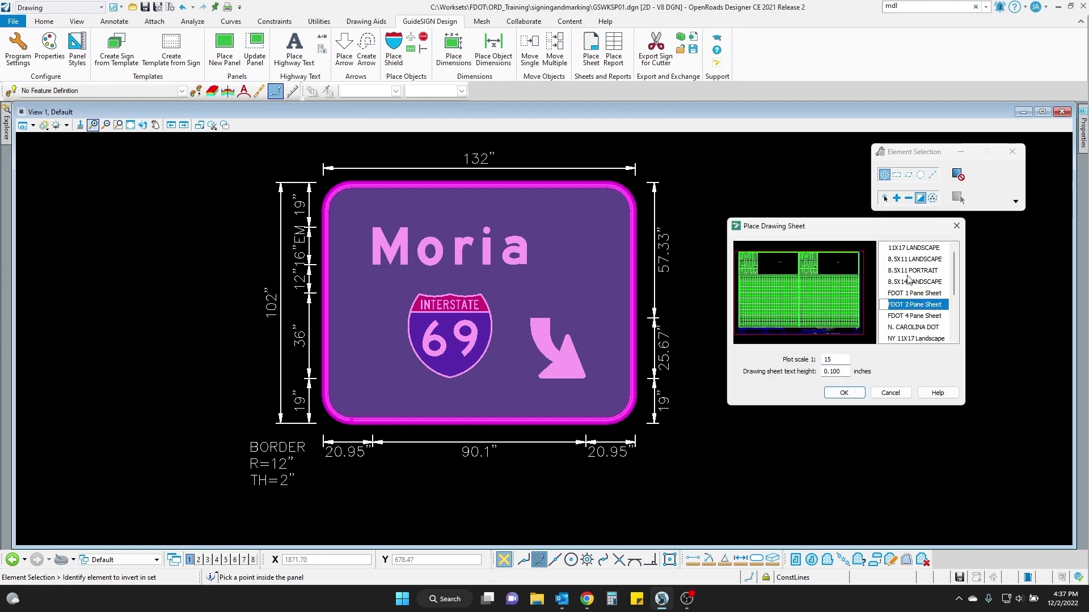
pyautogui.moveTo(803, 226); pyautogui.dragTo(778, 217)
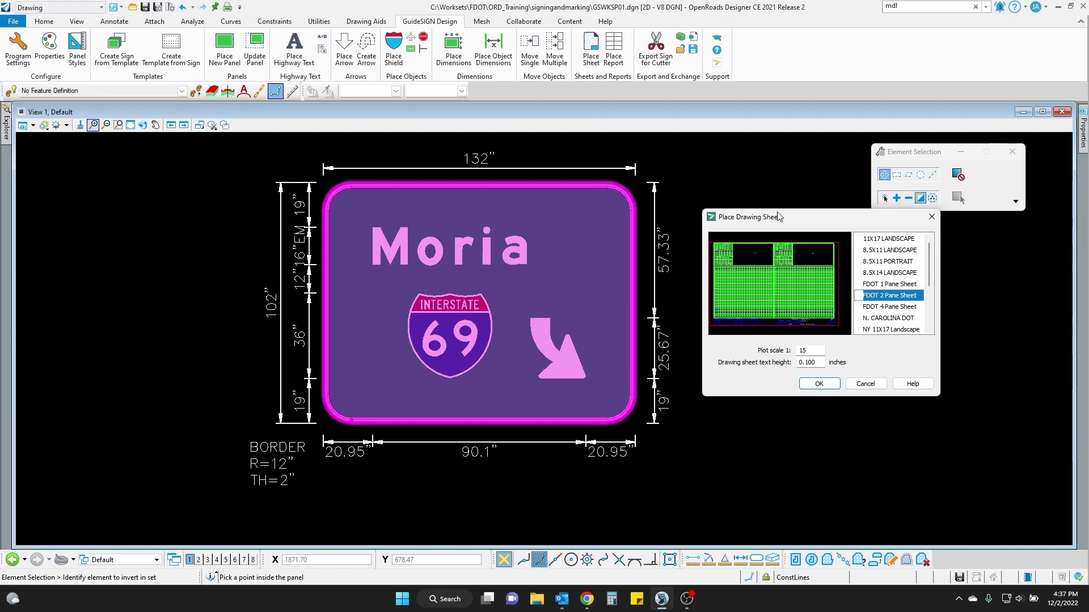
pyautogui.doubleClick(815, 352)
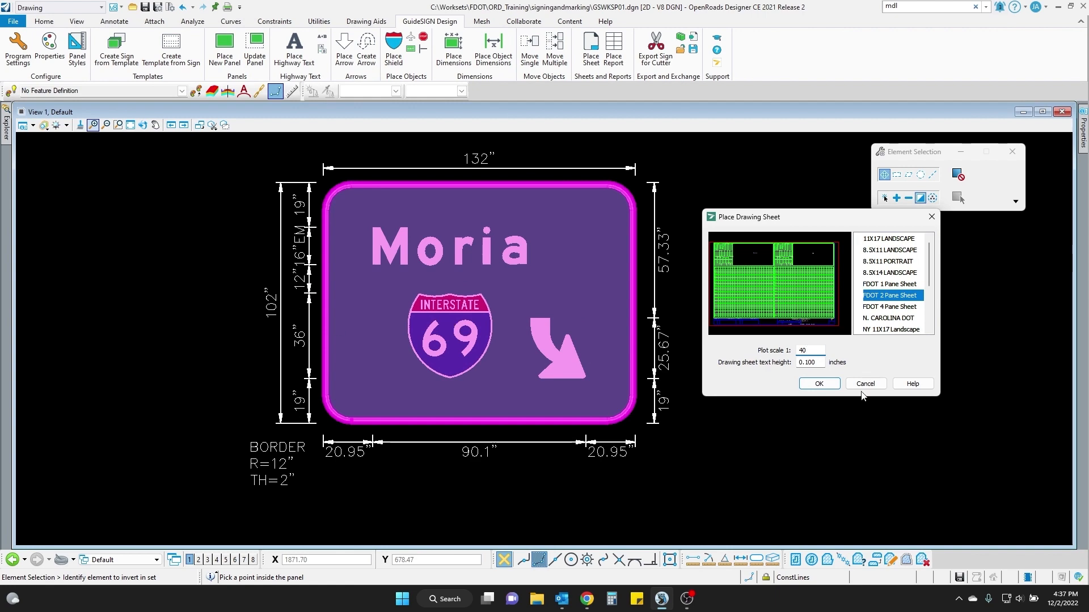
pyautogui.click(820, 385)
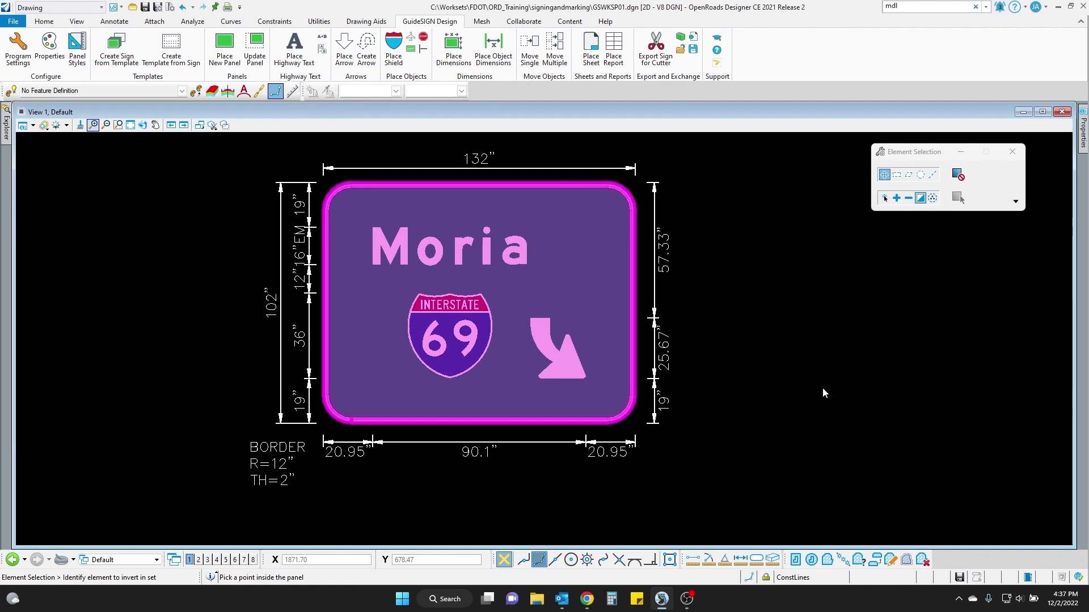
pyautogui.scroll(5, 389, 204)
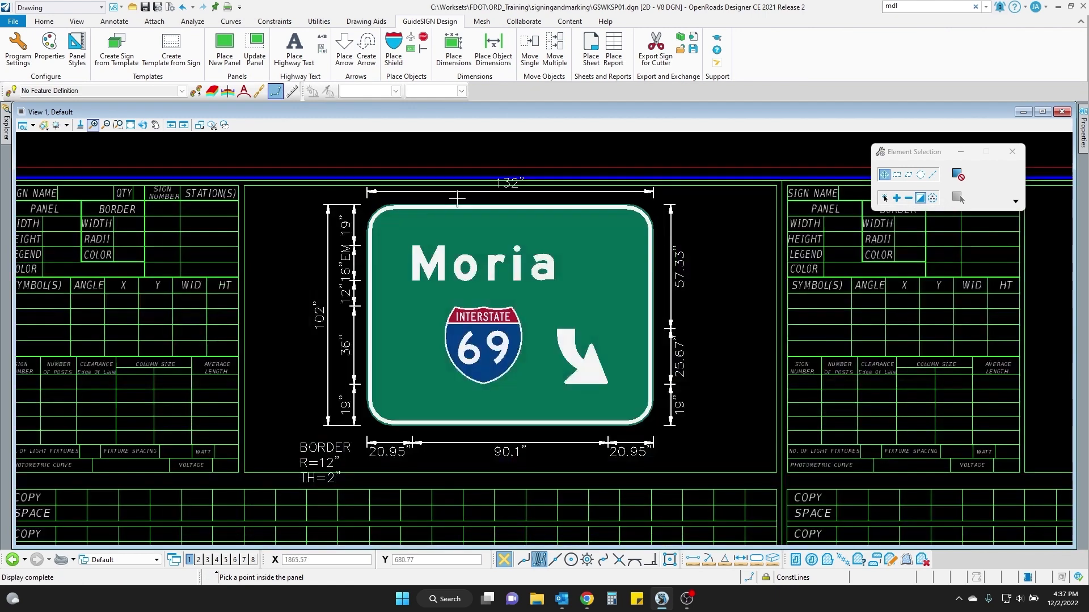
pyautogui.scroll(-2, 439, 204)
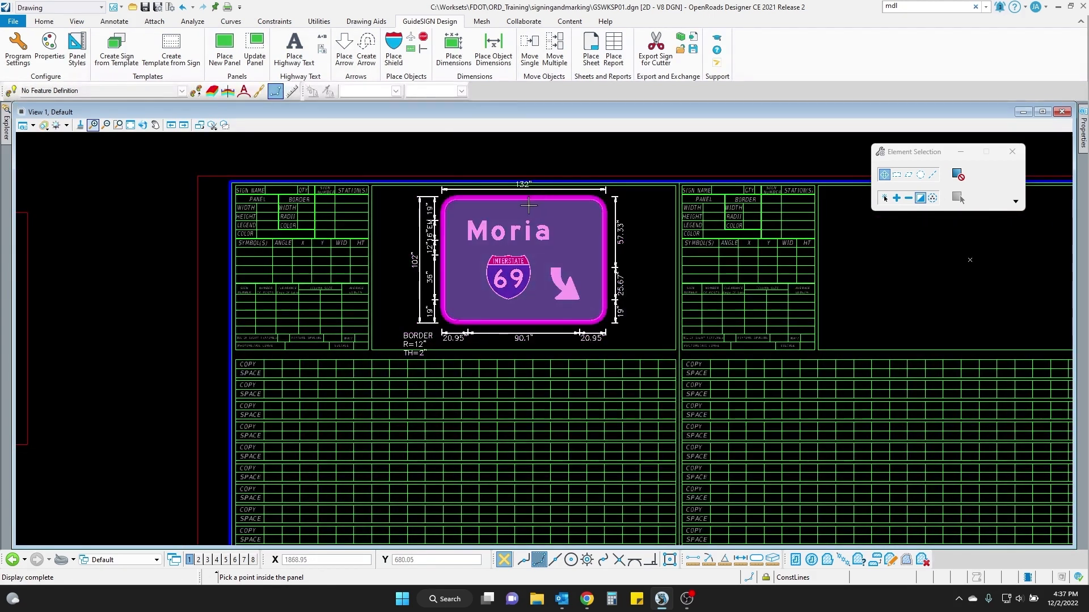
# Replace the drawing sheet around the Moria sign with an FDOT 2 Pane Sheet at a plot scale of 50.
pyautogui.click(371, 199)
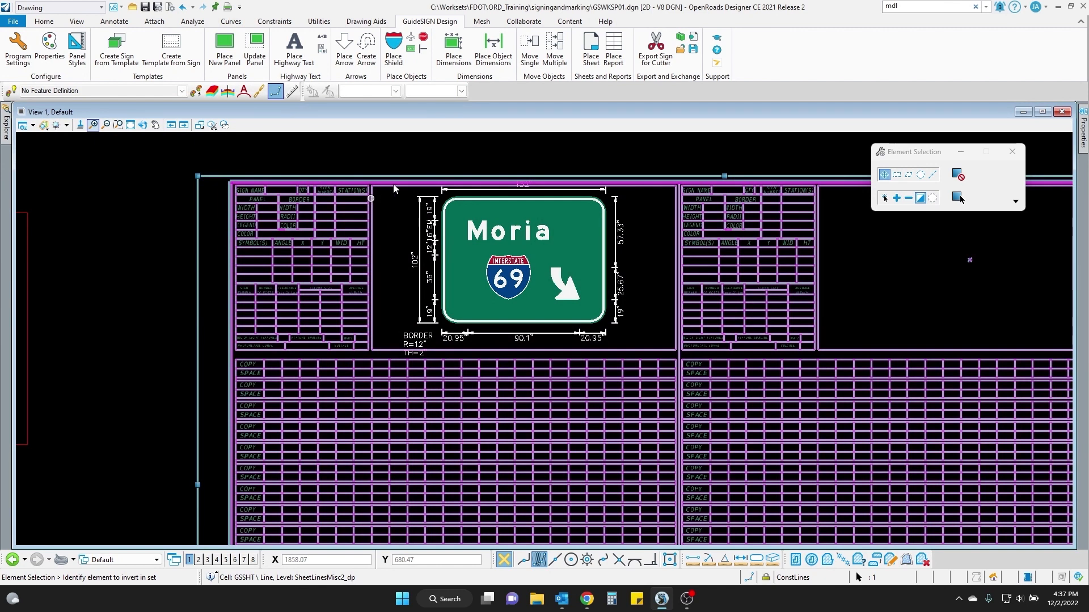
pyautogui.press('Delete')
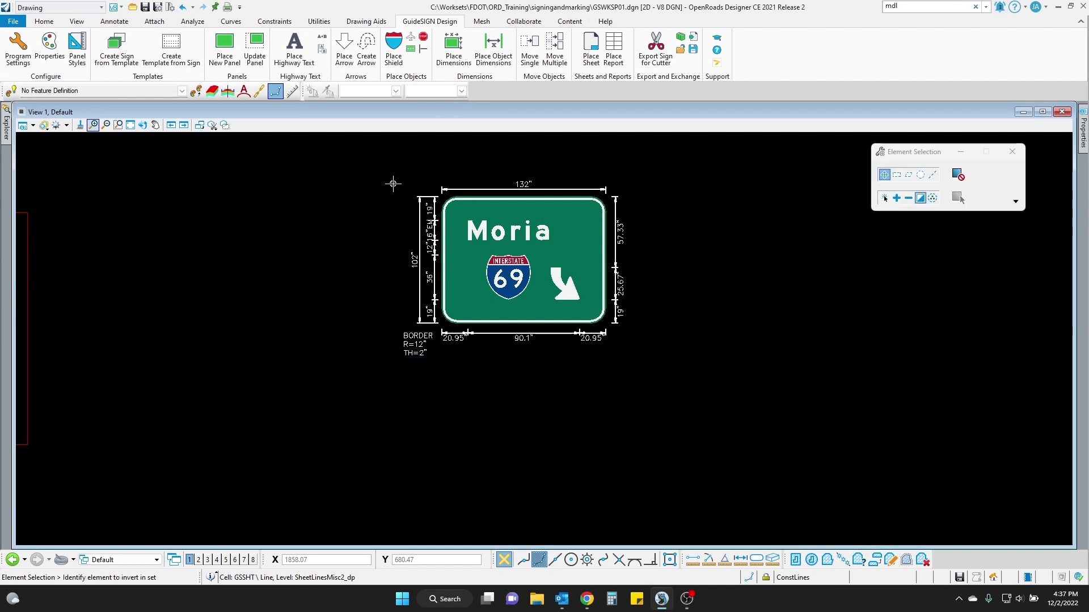
pyautogui.click(590, 55)
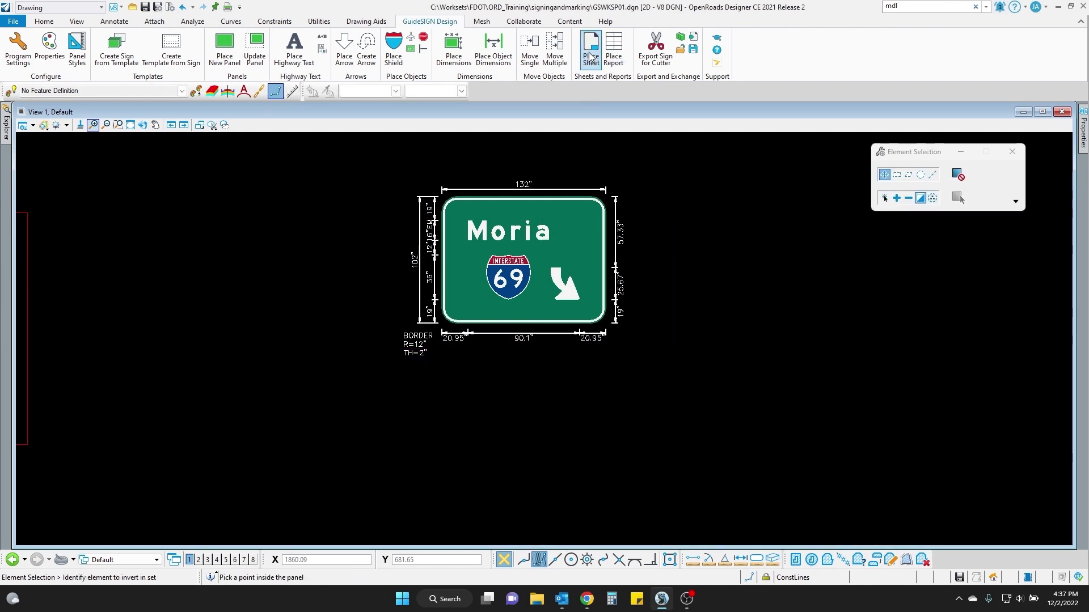
pyautogui.click(587, 243)
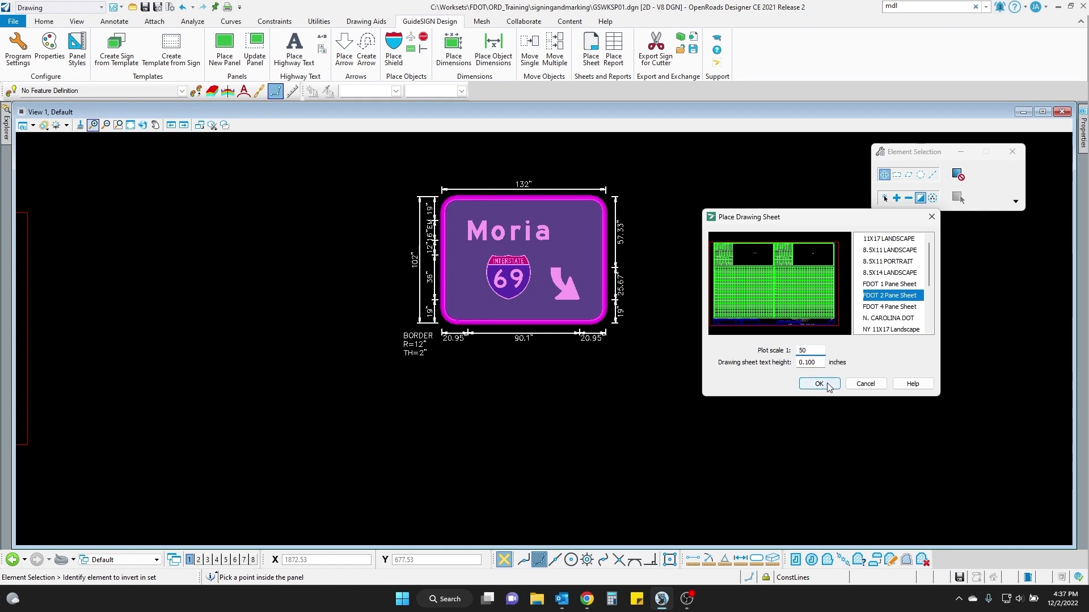
pyautogui.click(819, 384)
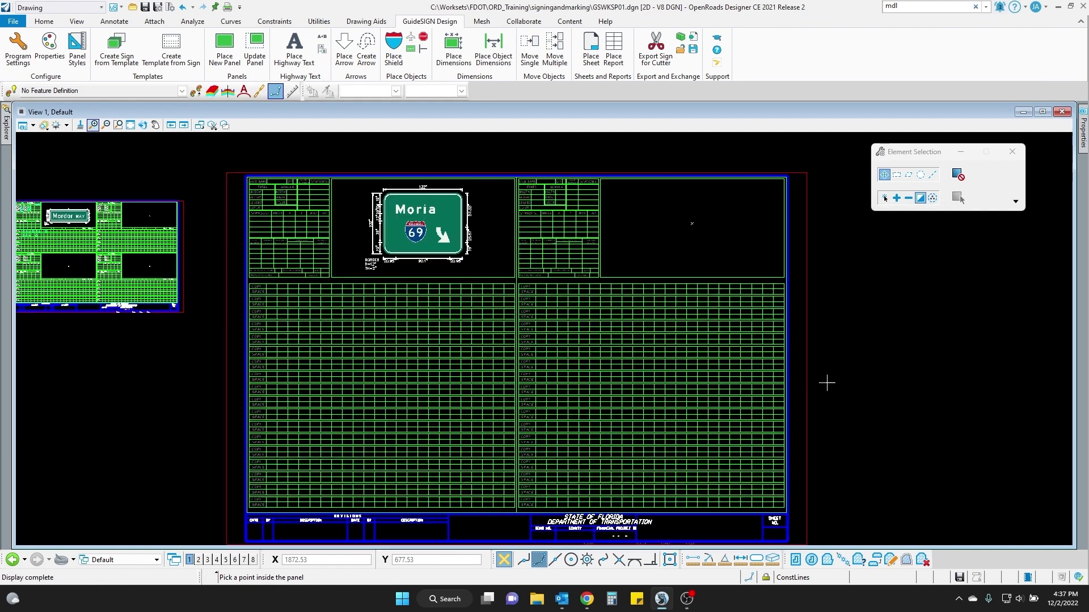
pyautogui.scroll(5, 408, 193)
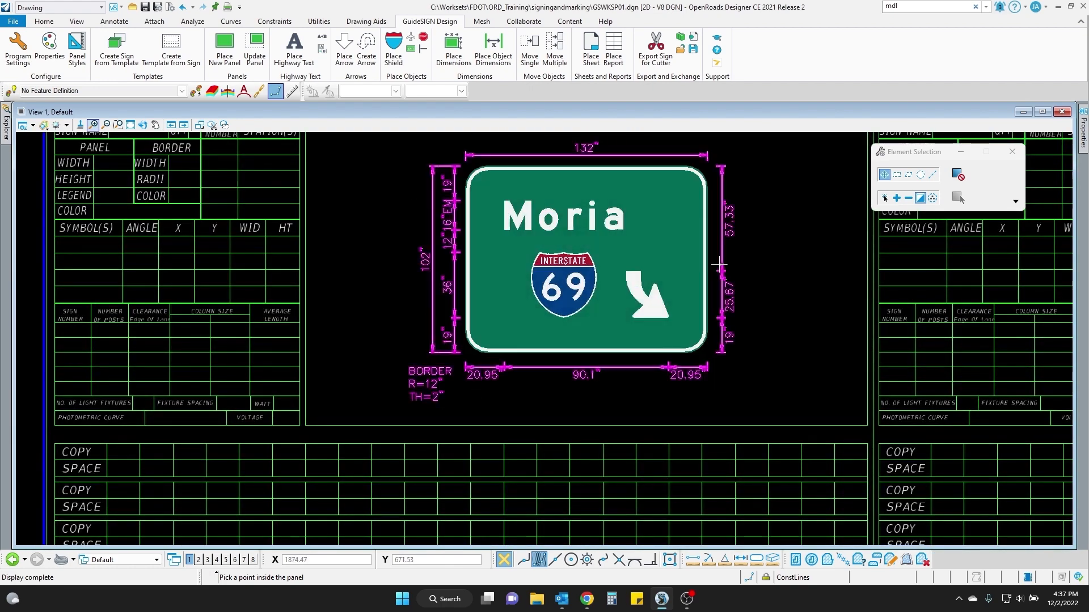
# Place the FDOT 2 Pane Report for the Moria sign in its sheet at a plot scale of 50.
pyautogui.moveTo(604, 312); pyautogui.dragTo(724, 355, button='middle')
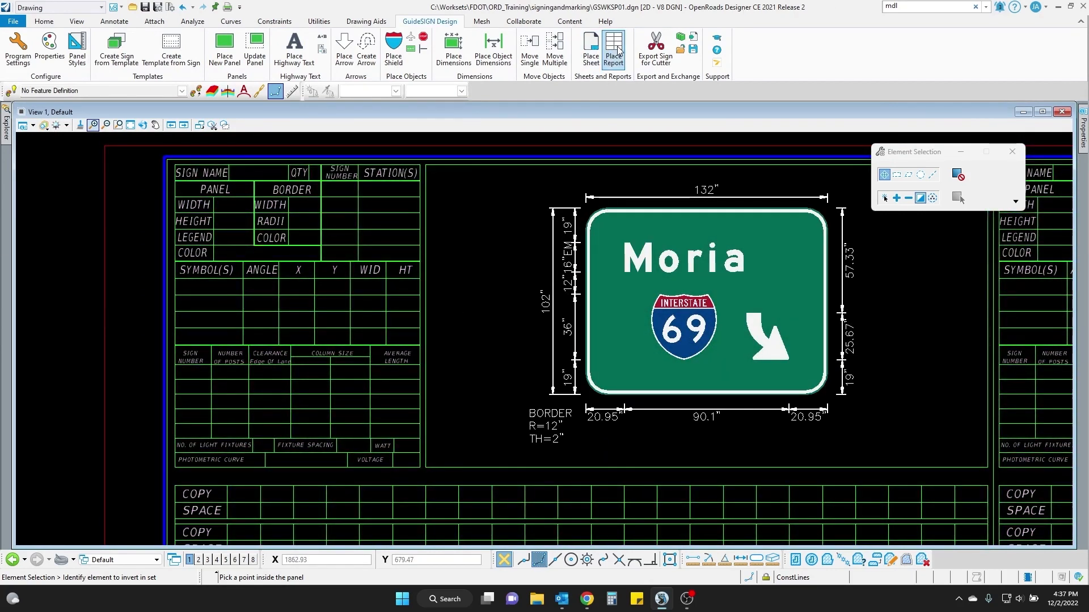
pyautogui.click(790, 271)
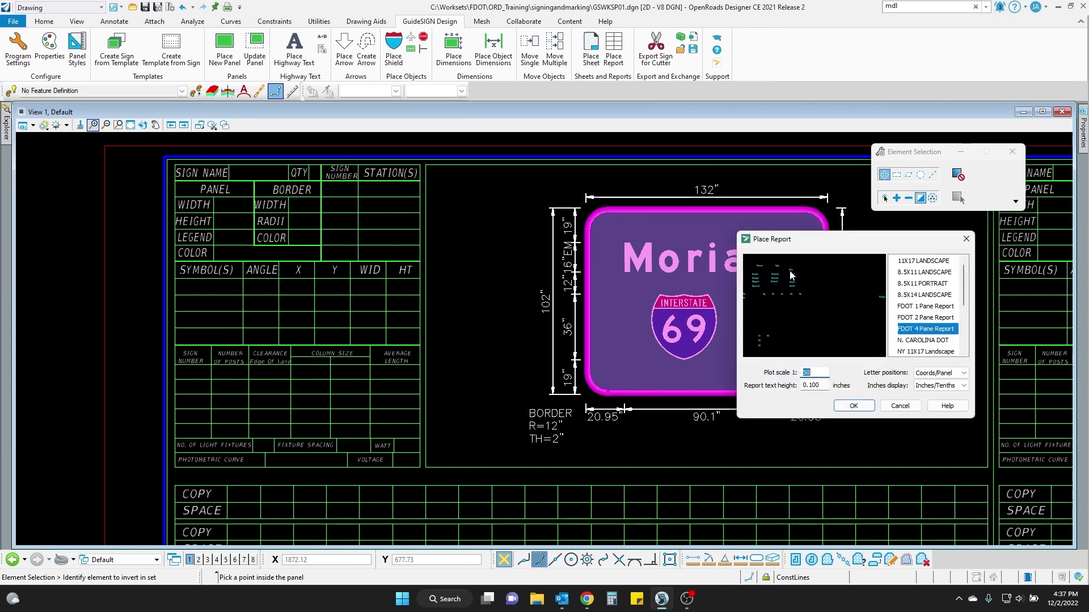
pyautogui.click(914, 318)
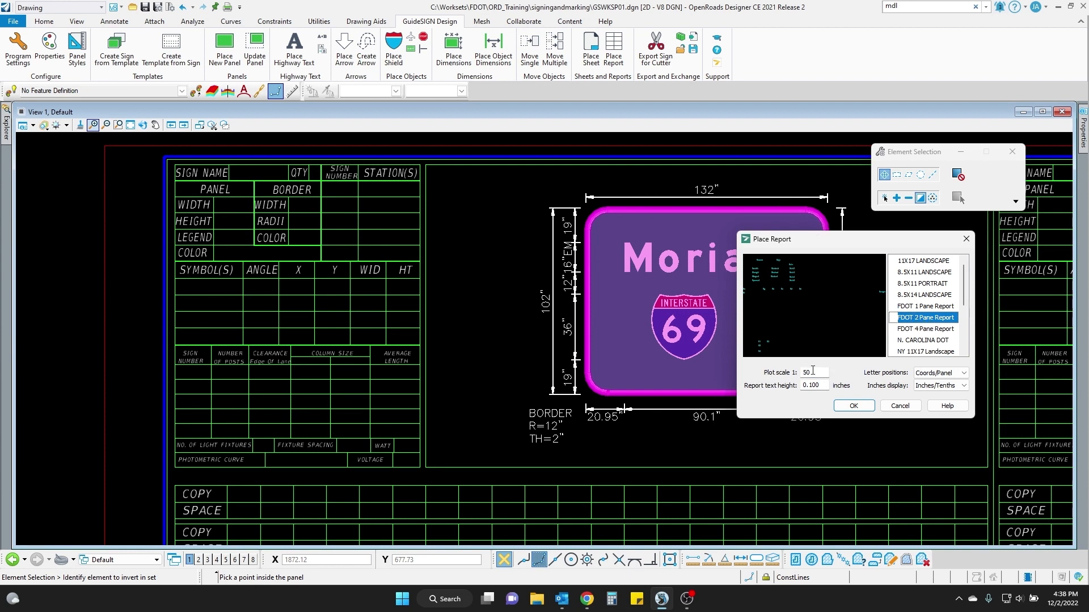
pyautogui.click(855, 406)
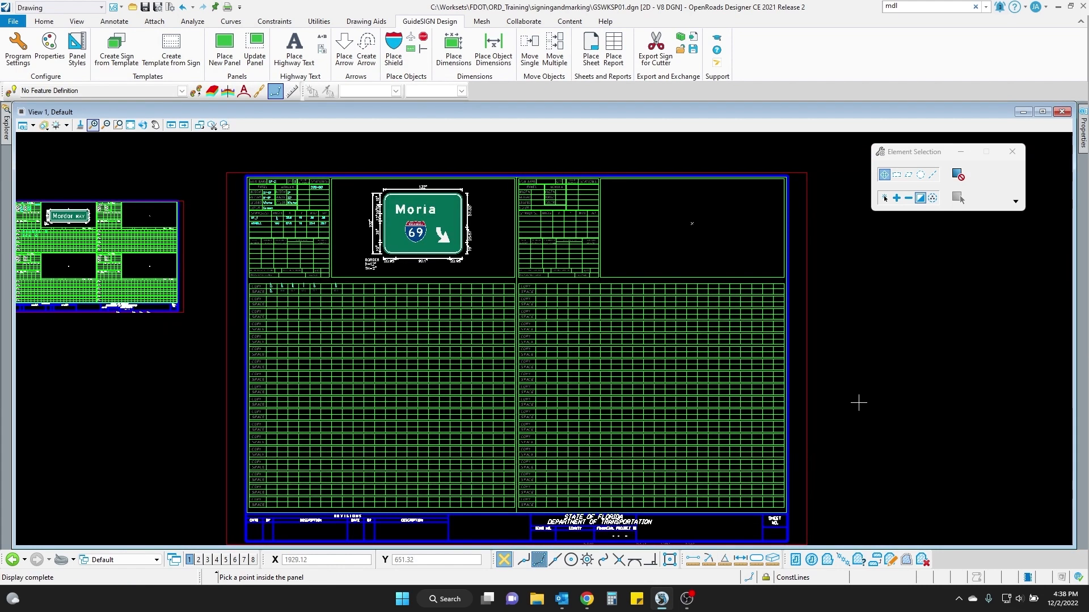
# Examine the SP-2 report's panel, border, symbol and letter spacing entries, and compare its sheet with the Mordor WAY sheet.
pyautogui.scroll(2, 272, 144)
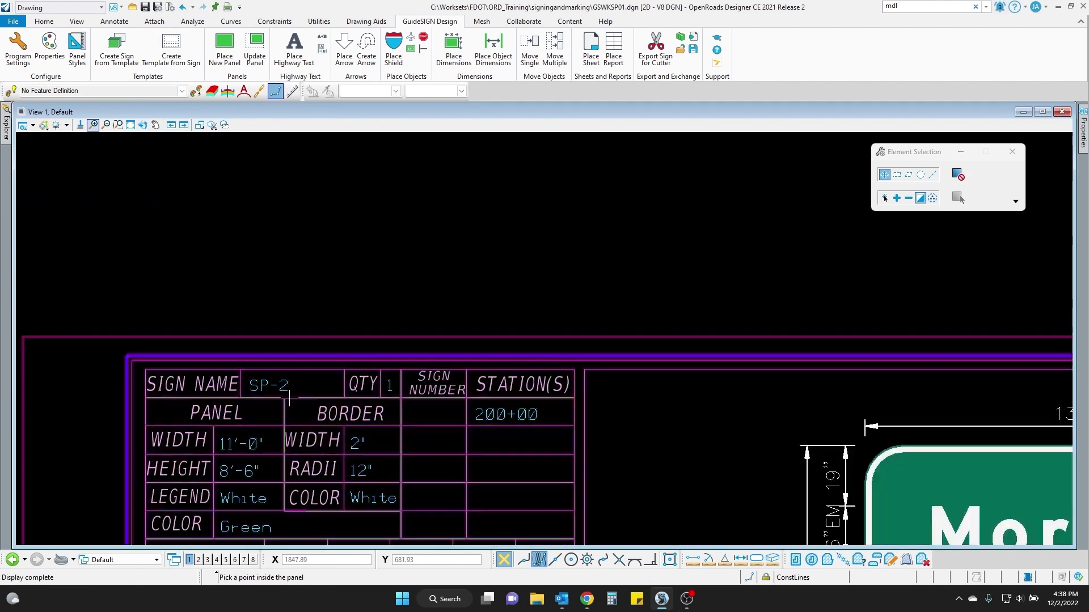
pyautogui.moveTo(289, 398); pyautogui.dragTo(300, 244, button='middle')
pyautogui.scroll(-2, 301, 256)
pyautogui.scroll(2, 347, 420)
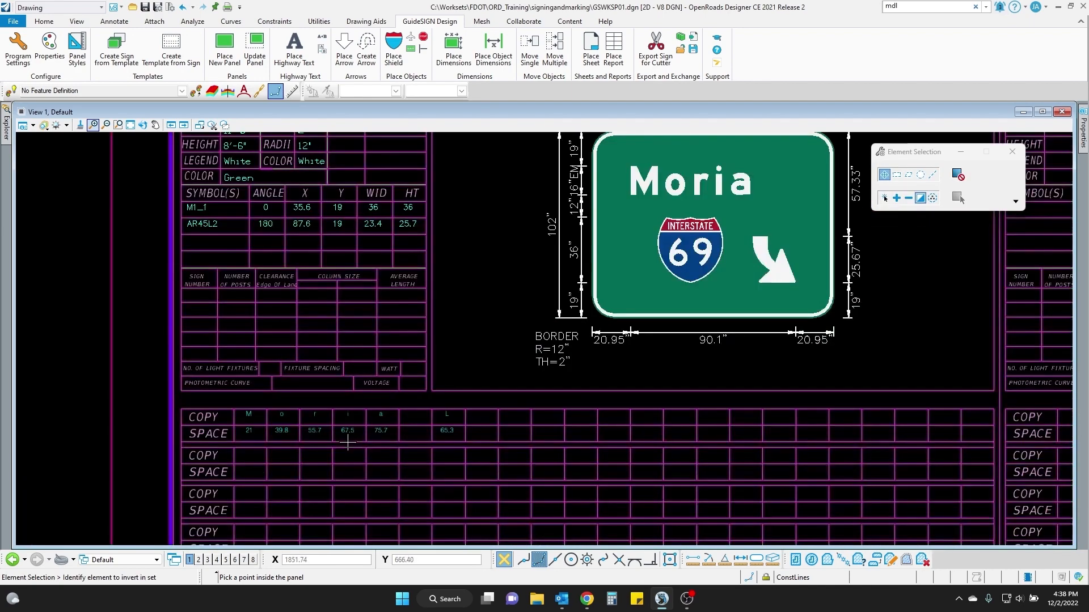
pyautogui.scroll(-2, 346, 421)
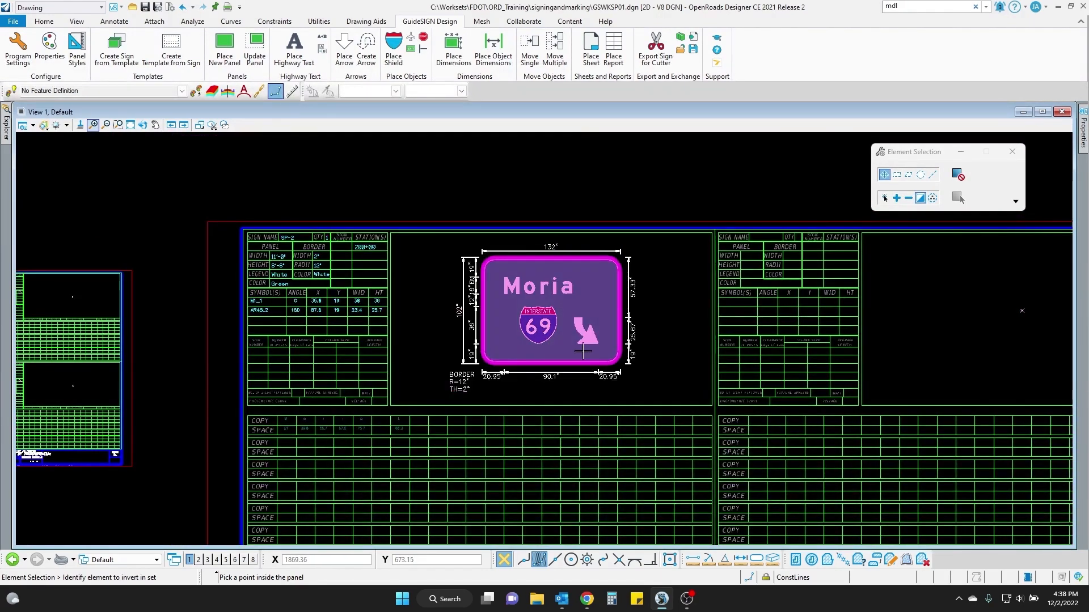
pyautogui.scroll(-3, 593, 335)
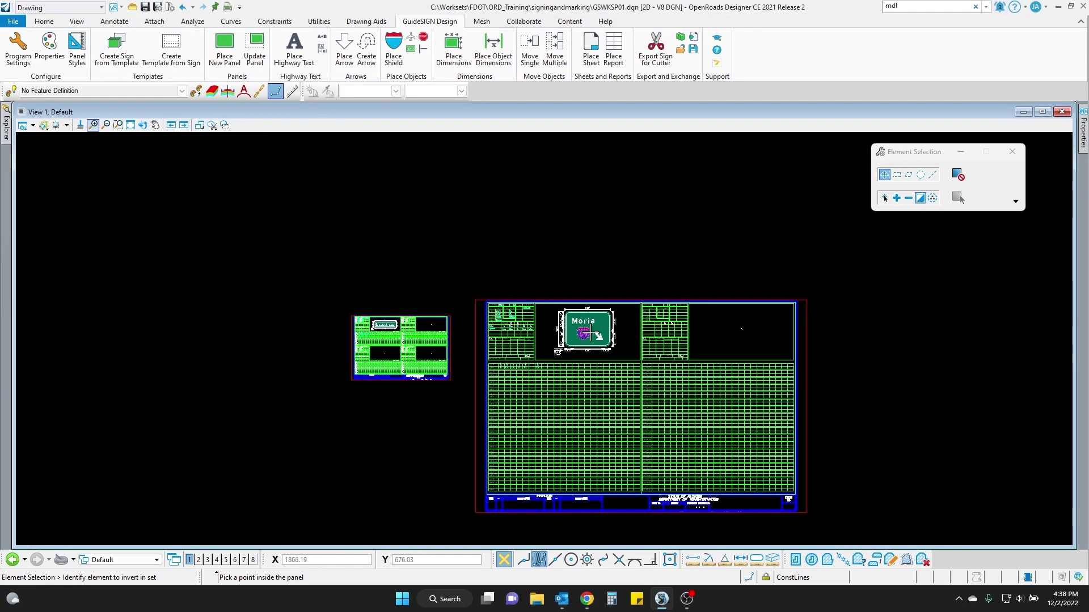
pyautogui.scroll(2, 623, 332)
pyautogui.scroll(1, 561, 321)
pyautogui.scroll(1, 557, 318)
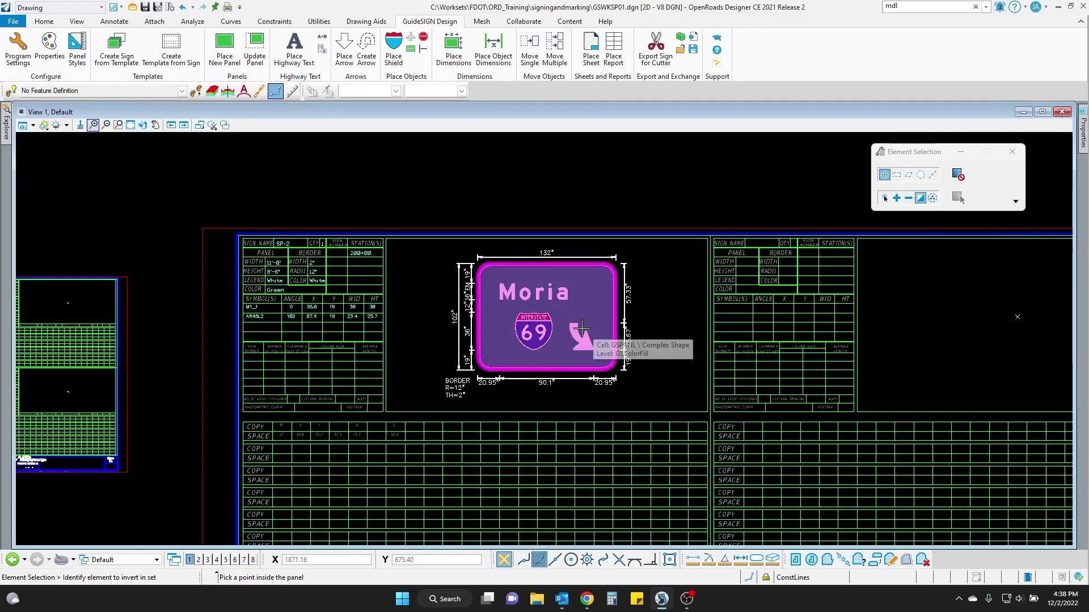
# Compare the Mordor WAY sheet's panes and sign size with those of the Moria sheet.
pyautogui.scroll(-3, 406, 313)
pyautogui.scroll(5, 315, 310)
pyautogui.scroll(-3, 408, 335)
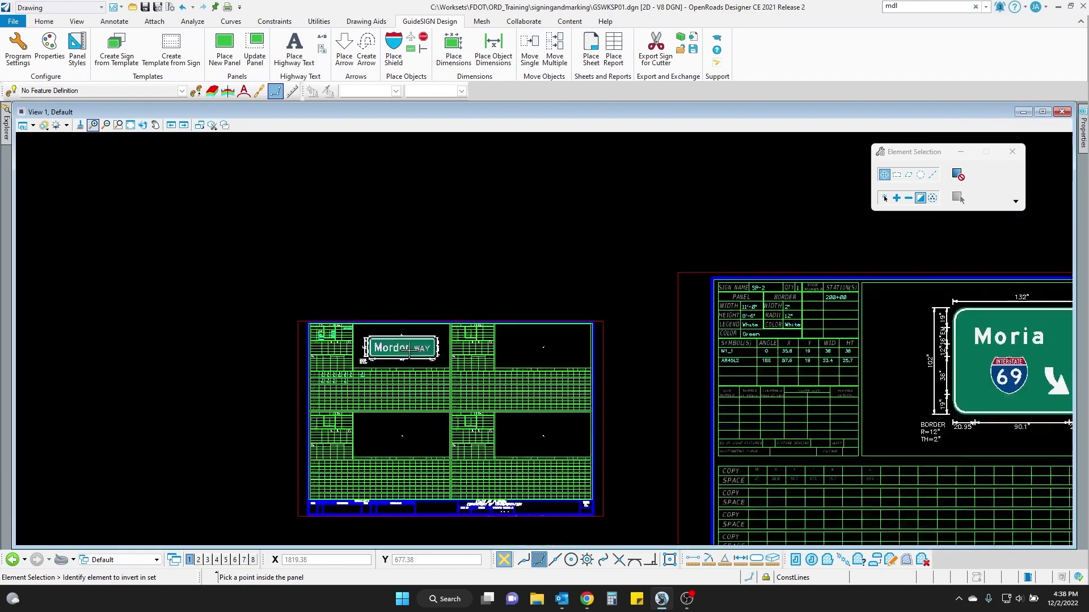
pyautogui.scroll(2, 238, 241)
pyautogui.scroll(2, 238, 241)
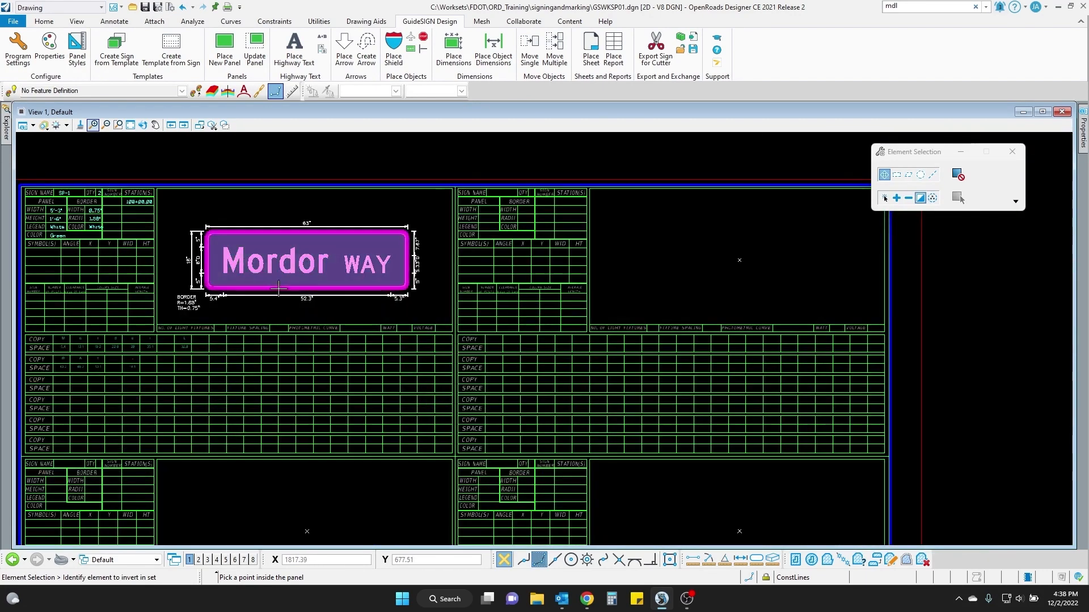
pyautogui.scroll(-3, 416, 295)
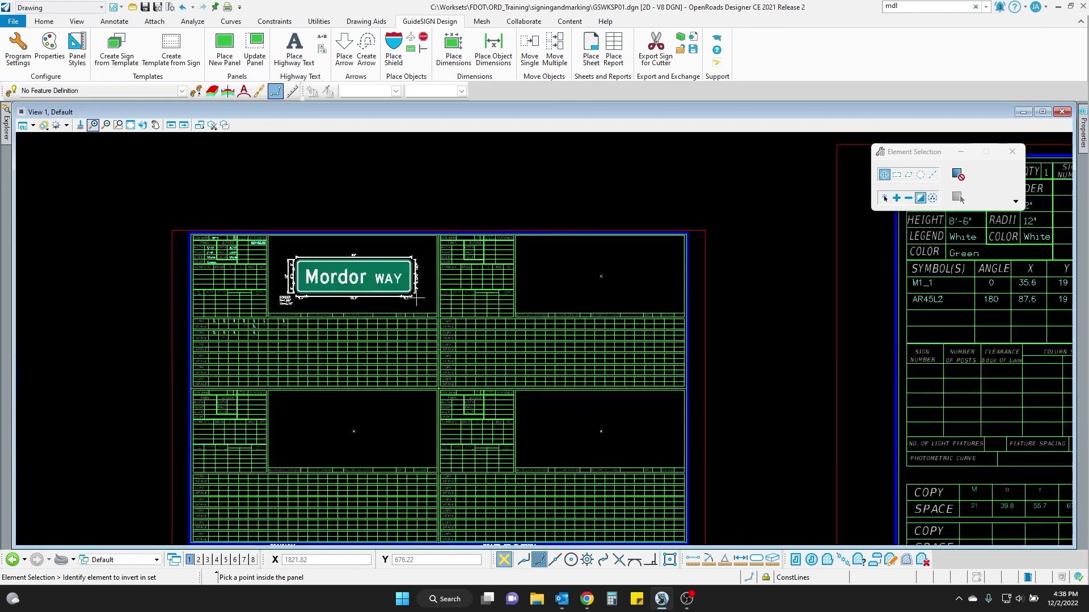
pyautogui.scroll(1, 690, 289)
pyautogui.scroll(-1, 833, 292)
pyautogui.moveTo(834, 292); pyautogui.dragTo(539, 275, button='middle')
pyautogui.scroll(1, 543, 275)
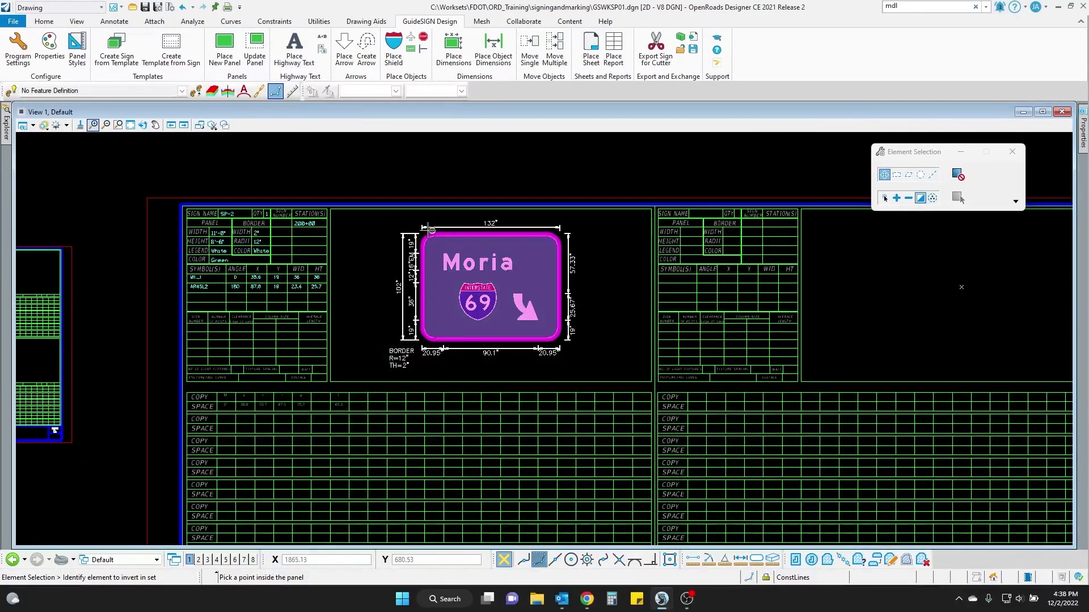
# Copy the Moria sign without its dimensions from the first pane to the same position in the sheet's empty second pane.
pyautogui.moveTo(390, 220); pyautogui.dragTo(608, 372)
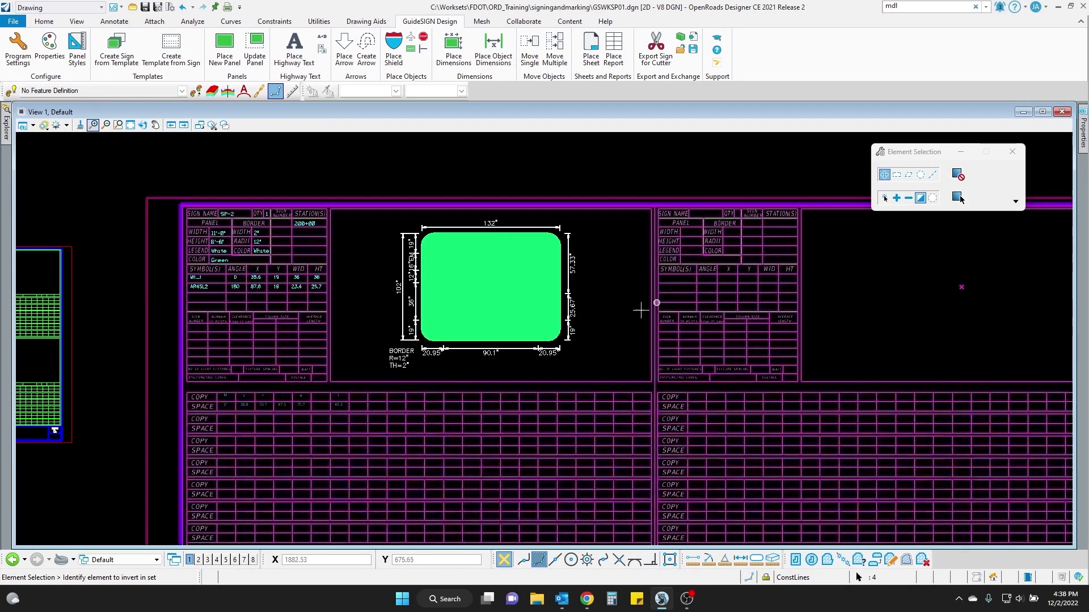
pyautogui.rightClick(595, 323)
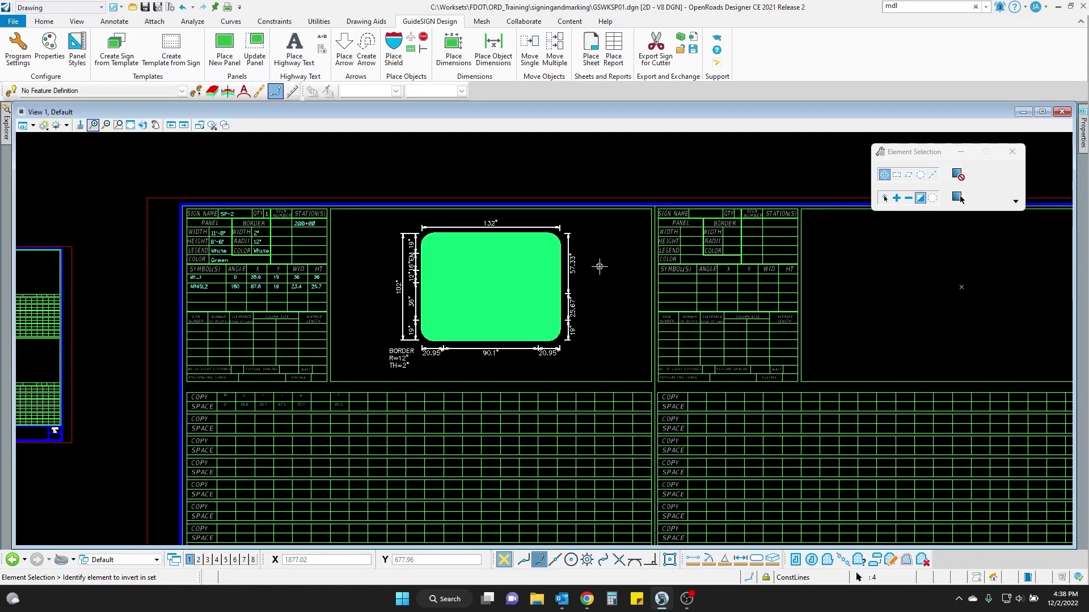
pyautogui.rightClick(619, 339)
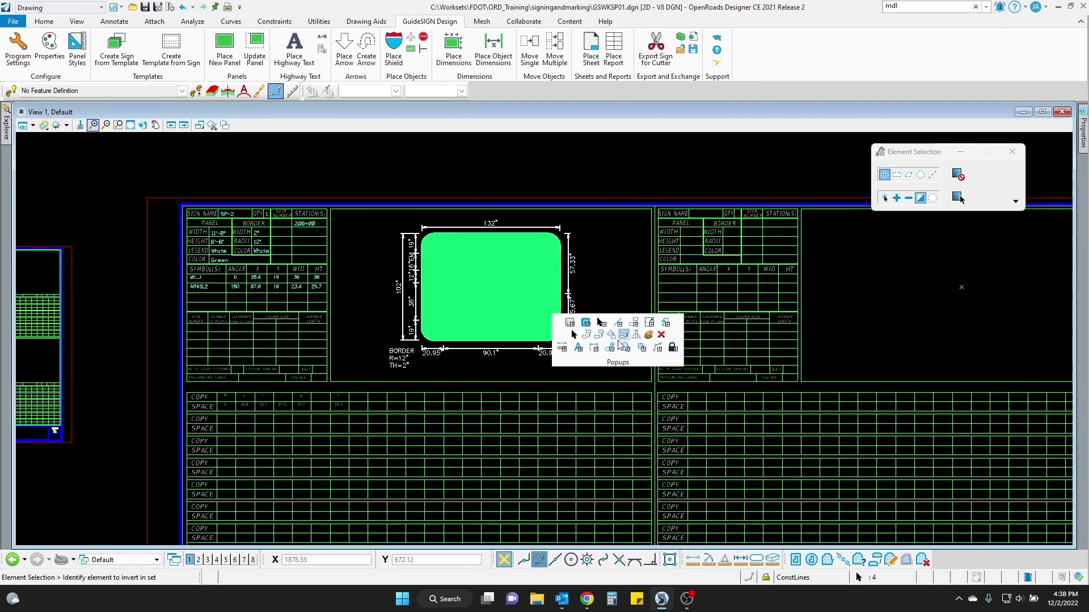
pyautogui.click(600, 344)
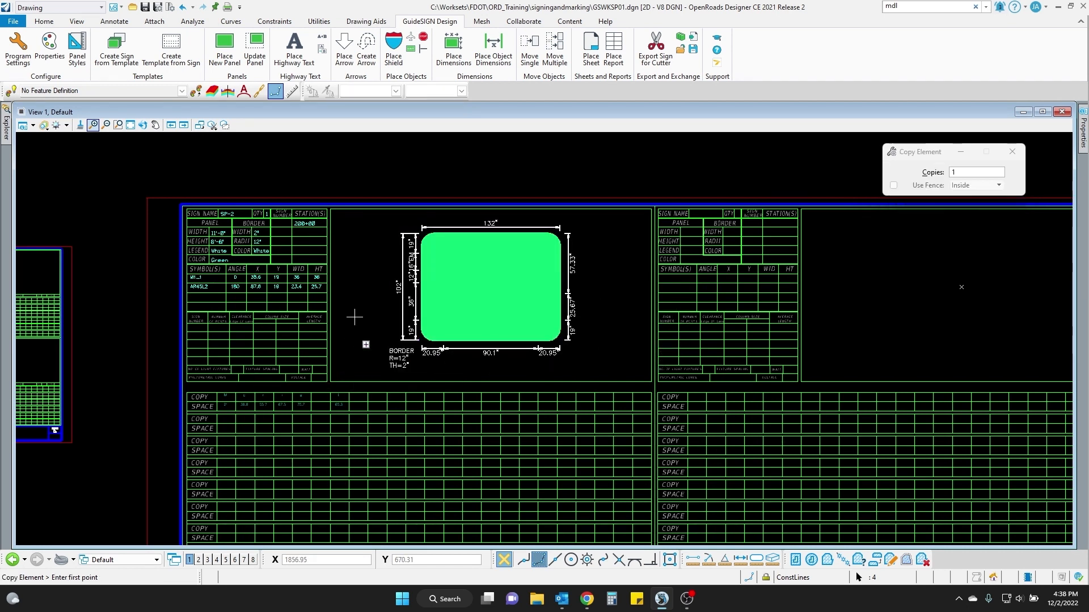
pyautogui.click(331, 379)
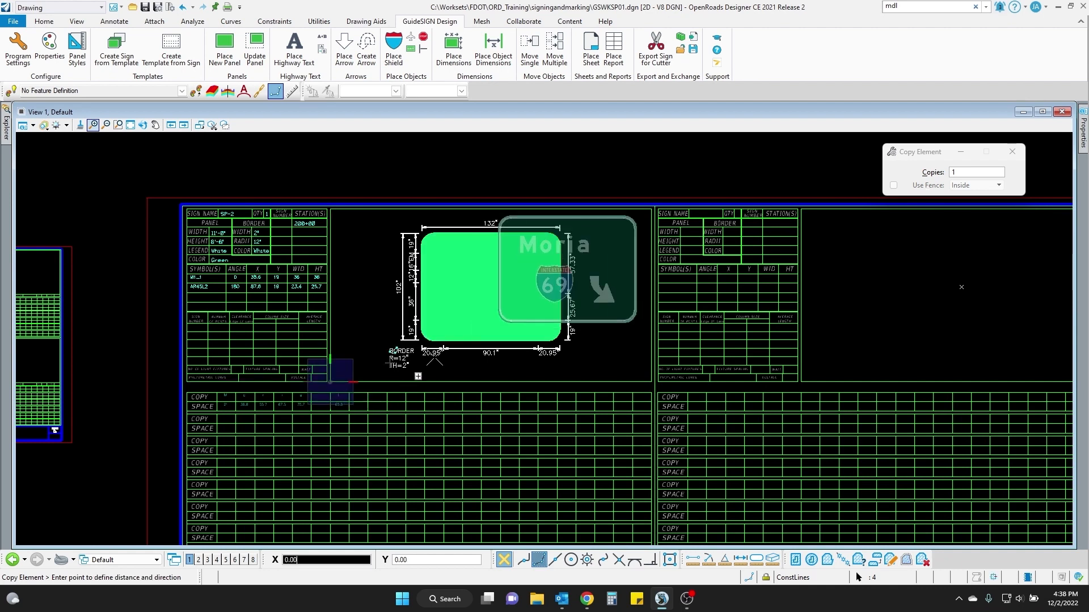
pyautogui.moveTo(742, 337); pyautogui.dragTo(620, 348, button='middle')
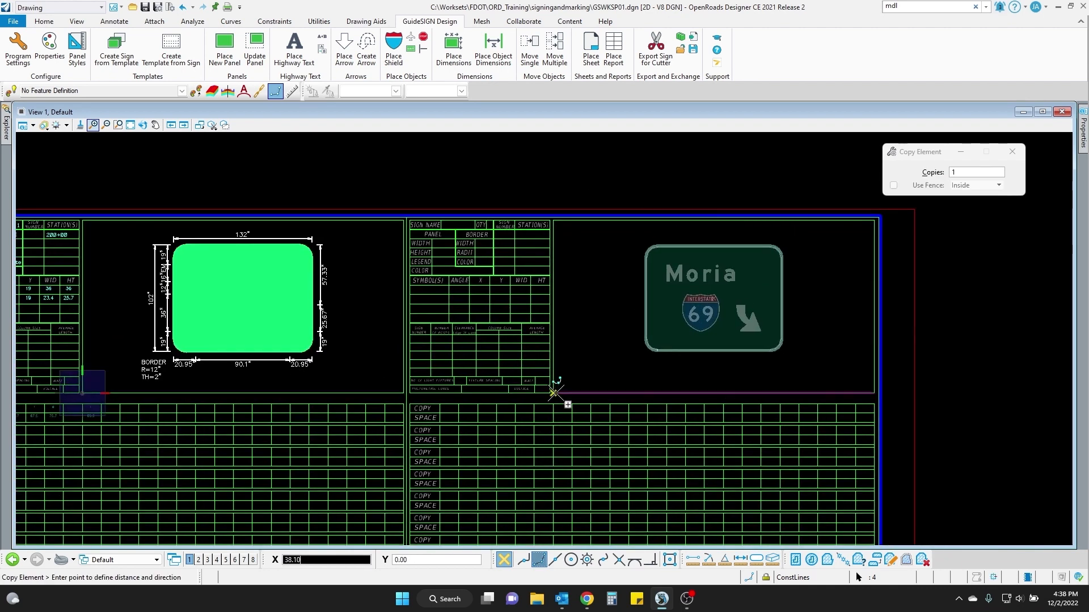
pyautogui.click(555, 395)
pyautogui.rightClick(585, 378)
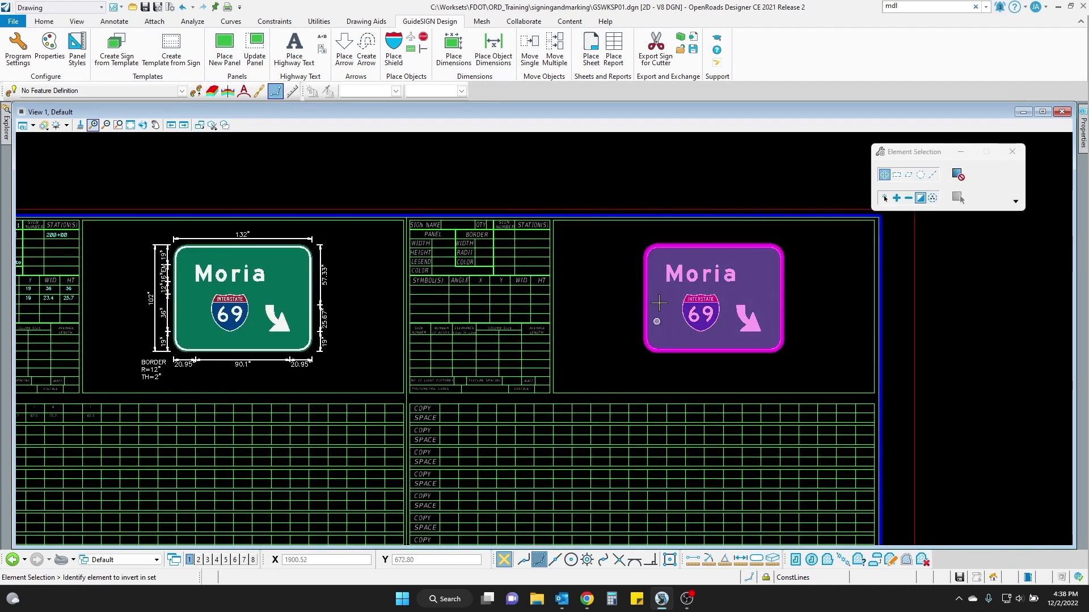
# Change the highway text on the copied sign in the second pane to Shire.
pyautogui.scroll(5, 749, 251)
pyautogui.moveTo(733, 272); pyautogui.dragTo(625, 211, button='middle')
pyautogui.scroll(-3, 703, 278)
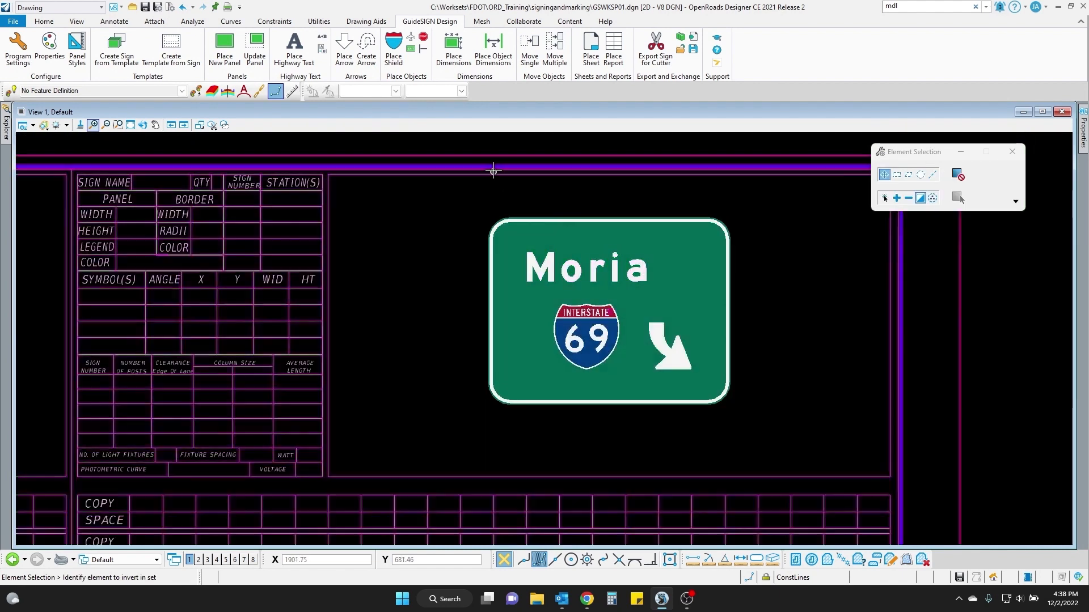
pyautogui.click(322, 36)
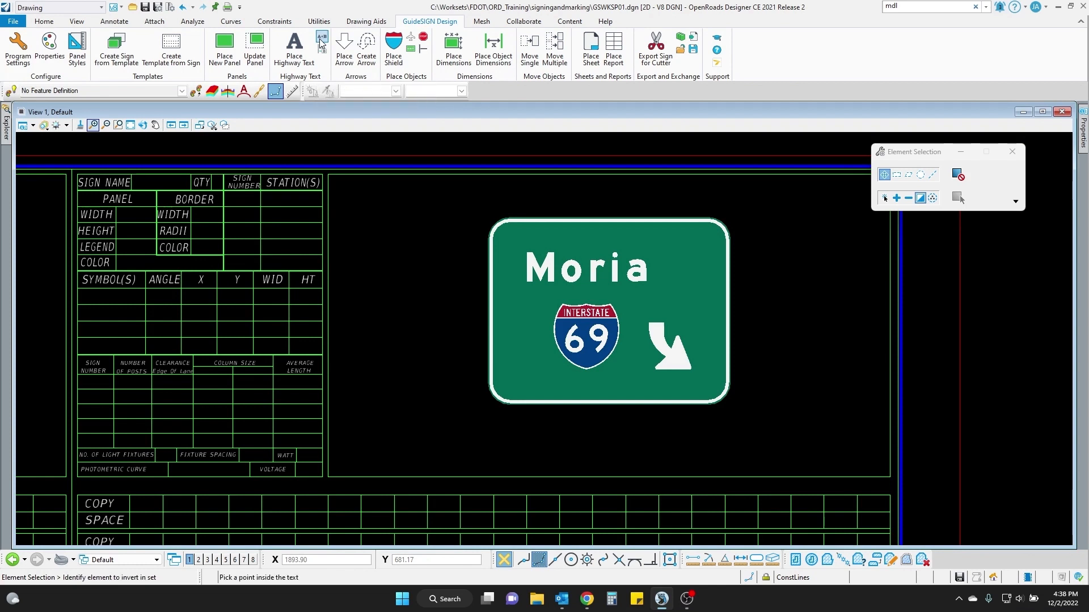
pyautogui.click(572, 263)
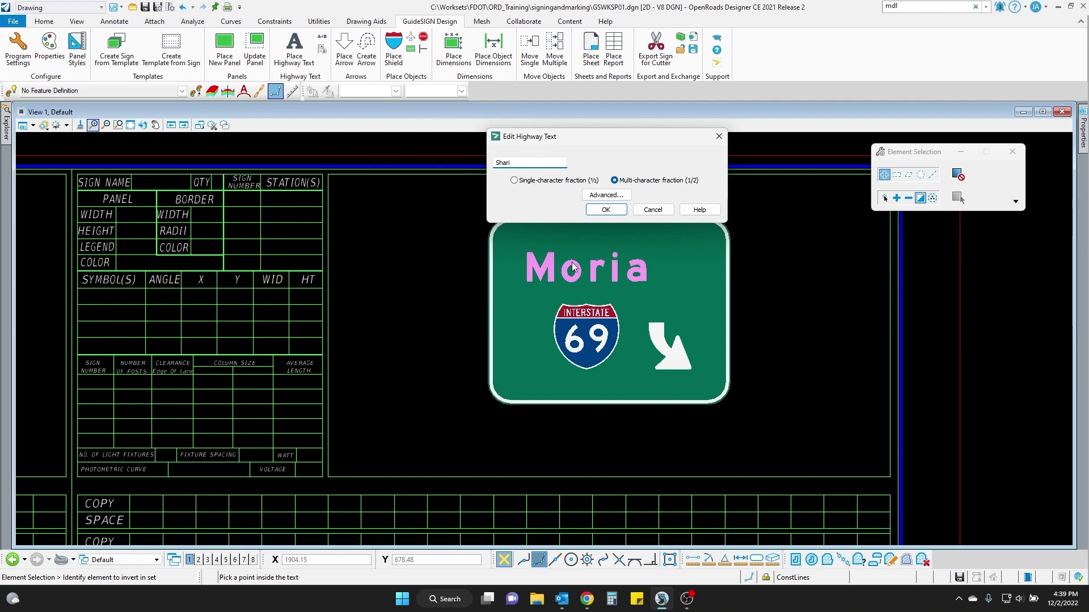
pyautogui.click(604, 209)
# Delete the Shire sign's undersized dimensions and place new ones at a plot scale of 40.
pyautogui.scroll(5, 441, 319)
pyautogui.scroll(-1, 441, 319)
pyautogui.scroll(1, 443, 323)
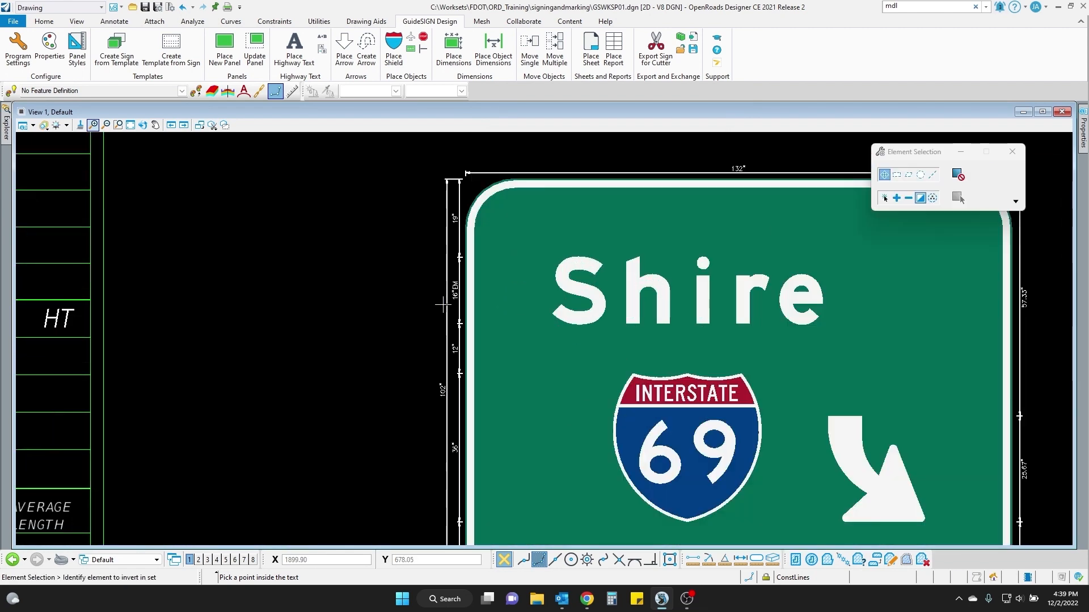
pyautogui.click(461, 194)
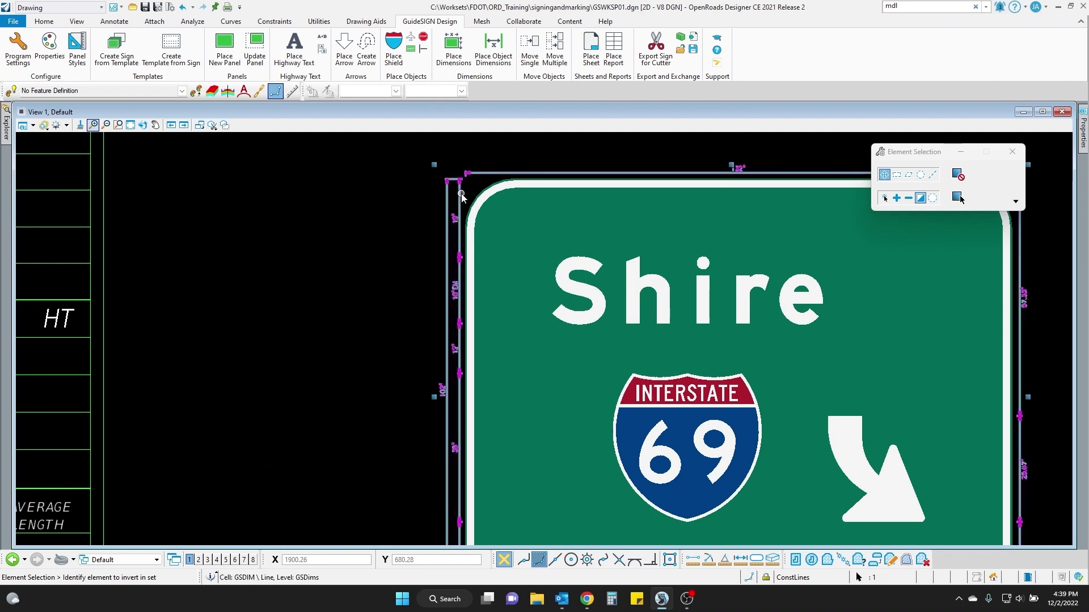
pyautogui.click(459, 62)
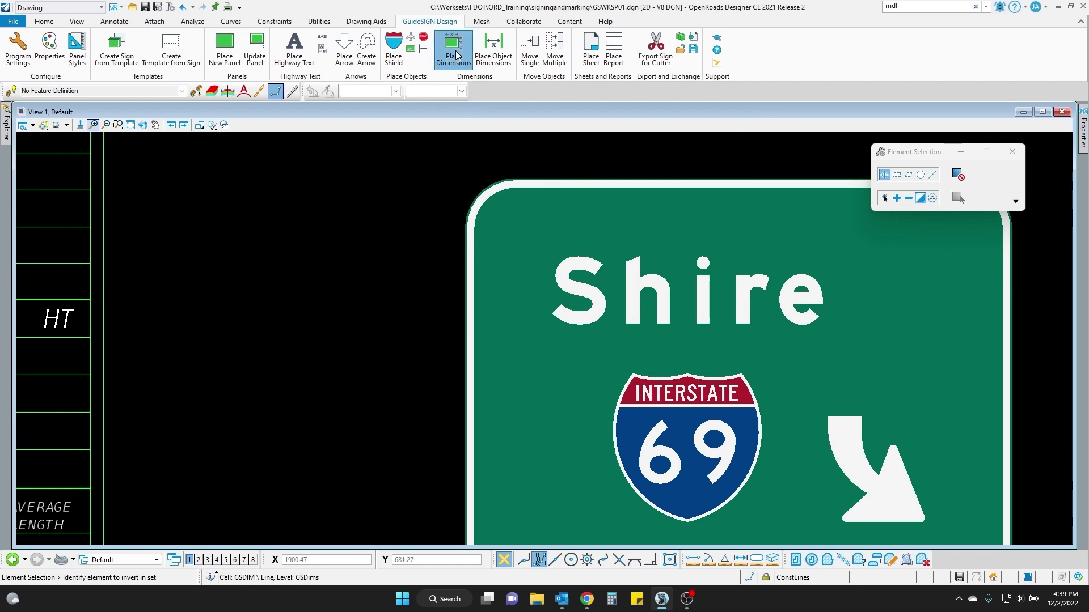
pyautogui.click(766, 214)
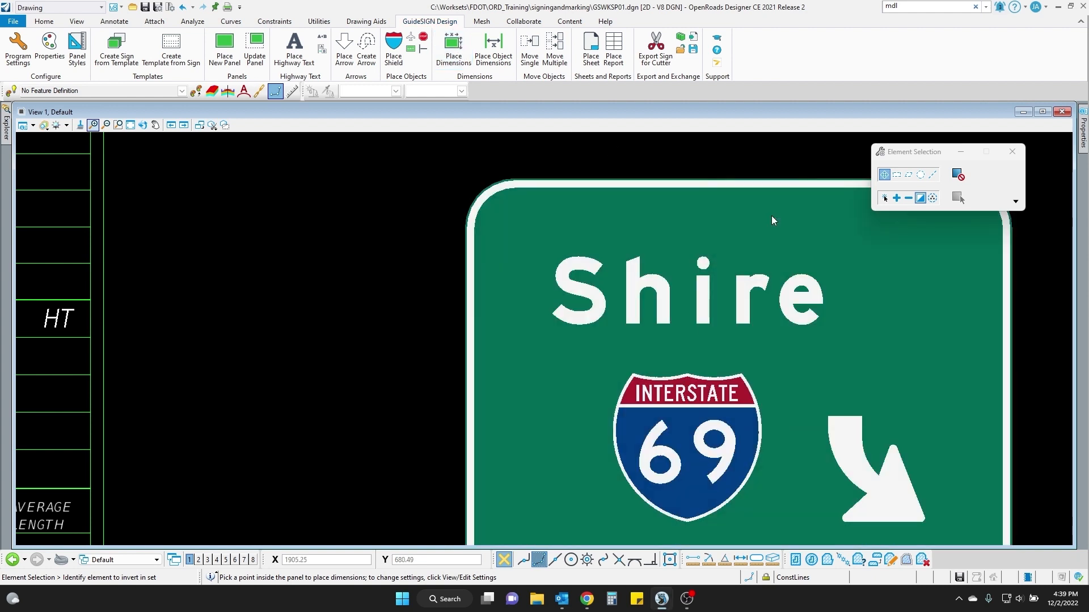
pyautogui.write('40')
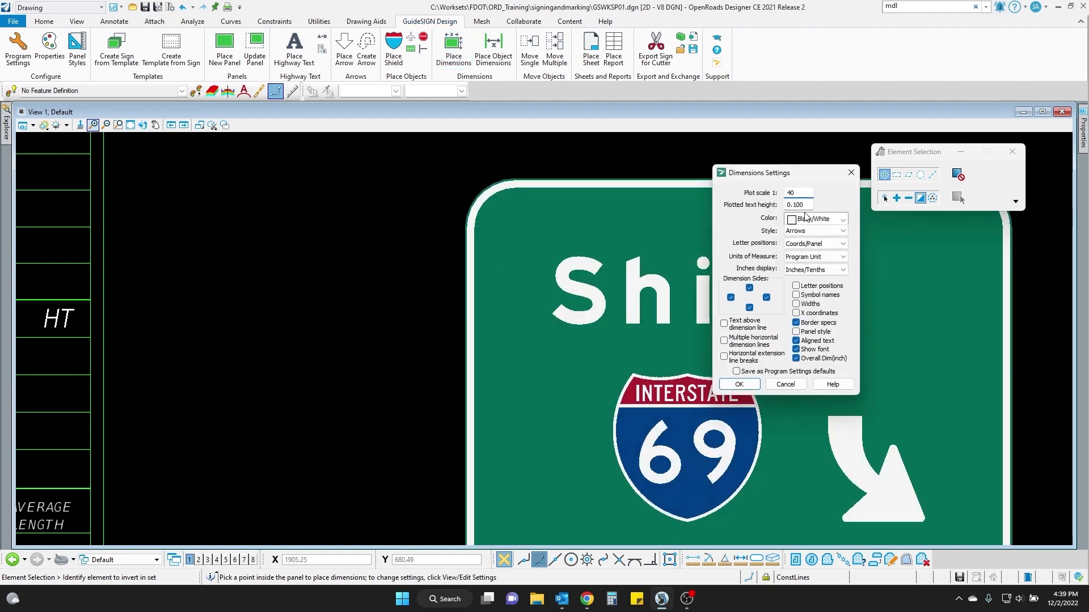
pyautogui.click(739, 385)
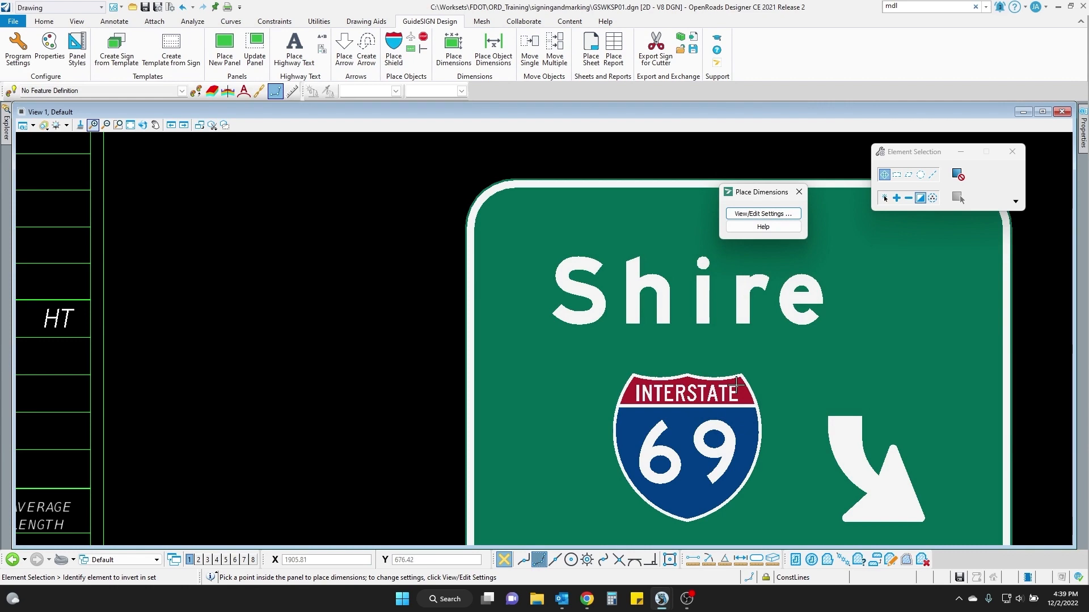
pyautogui.click(581, 221)
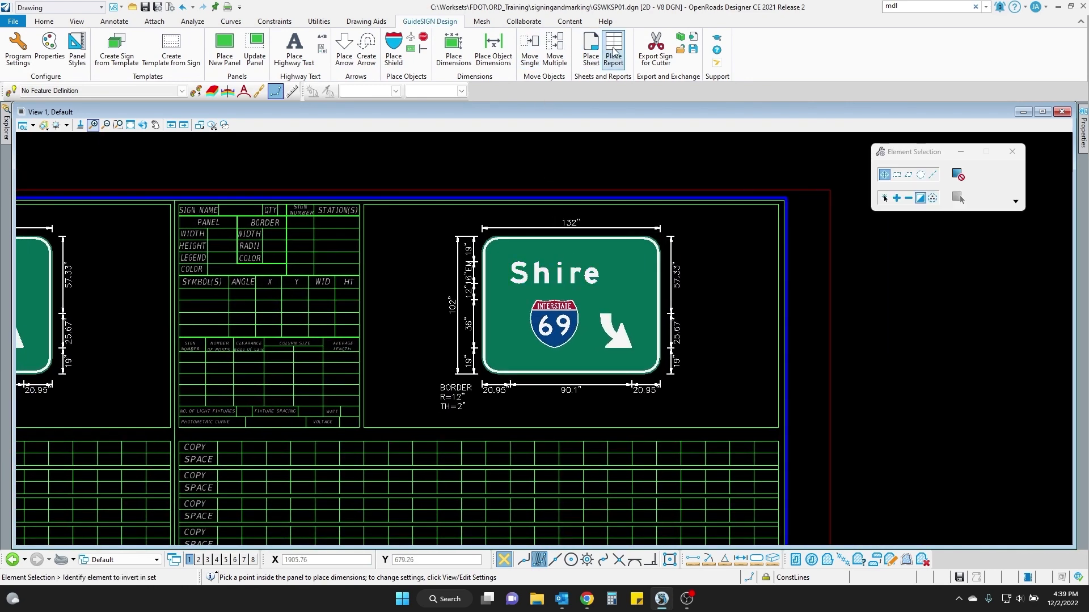
# Place the FDOT 2 Pane Report for the Shire sign in its pane.
pyautogui.click(614, 56)
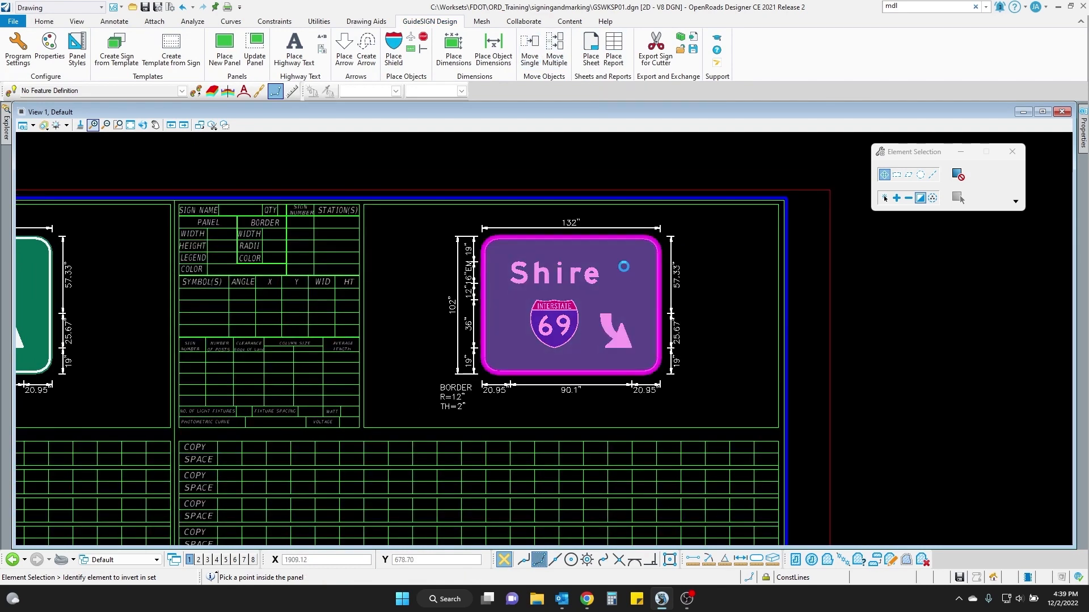
pyautogui.click(624, 266)
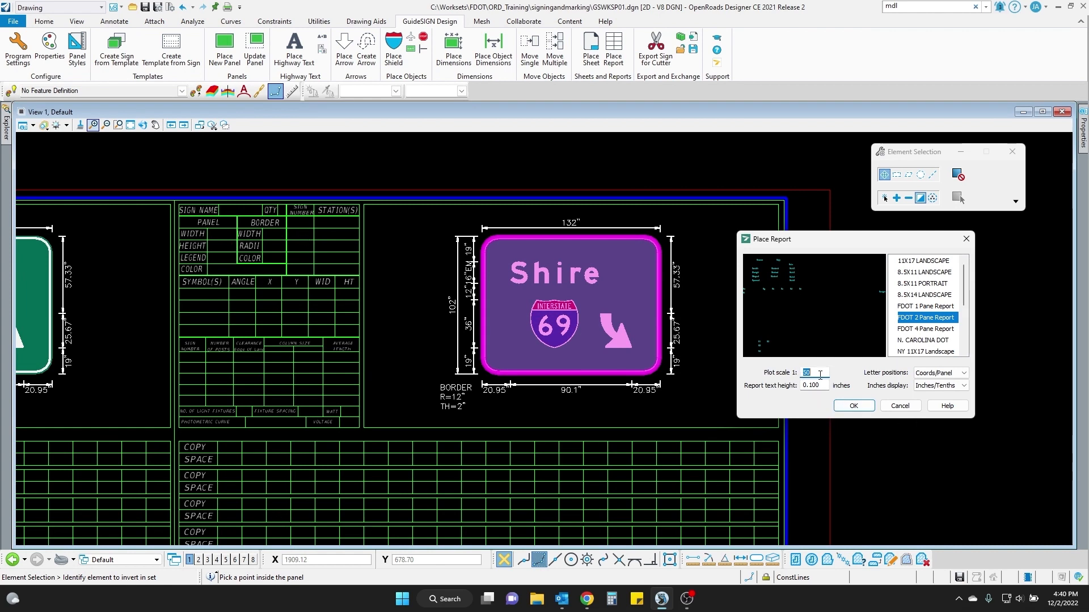
pyautogui.click(853, 406)
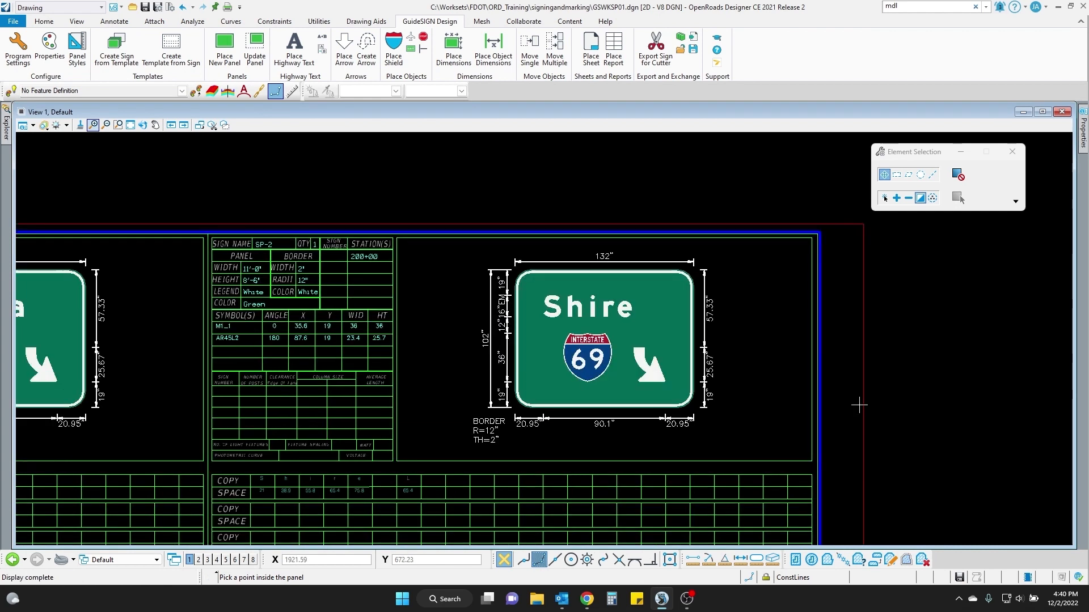
# Examine the Shire report's letter spacing, sign name, station, panel and border entries.
pyautogui.moveTo(290, 363); pyautogui.dragTo(570, 337, button='middle')
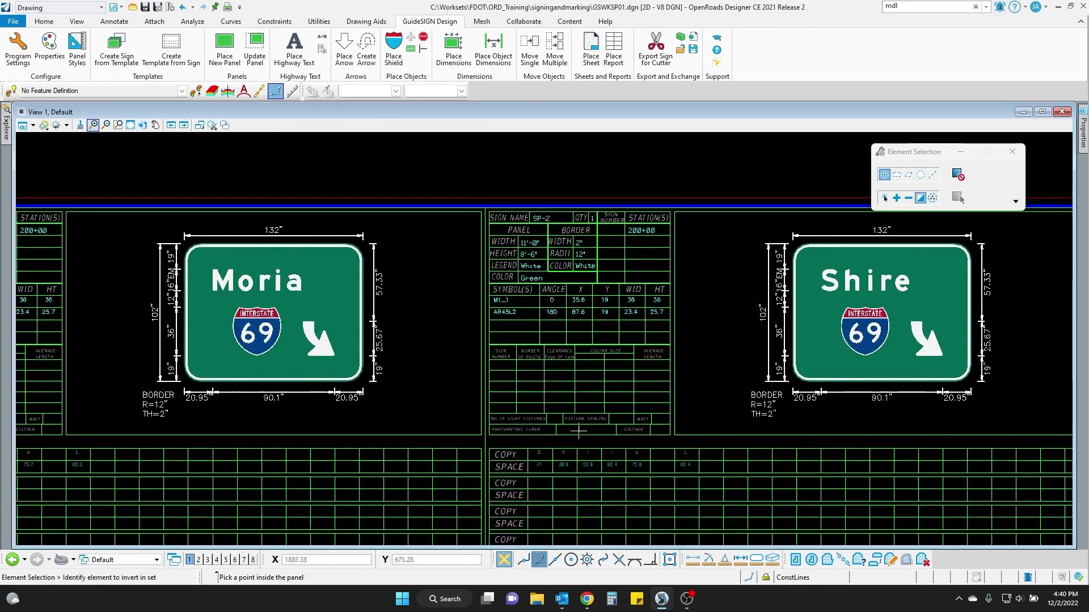
pyautogui.scroll(2, 567, 488)
pyautogui.scroll(-1, 873, 389)
pyautogui.moveTo(875, 389); pyautogui.dragTo(565, 379, button='middle')
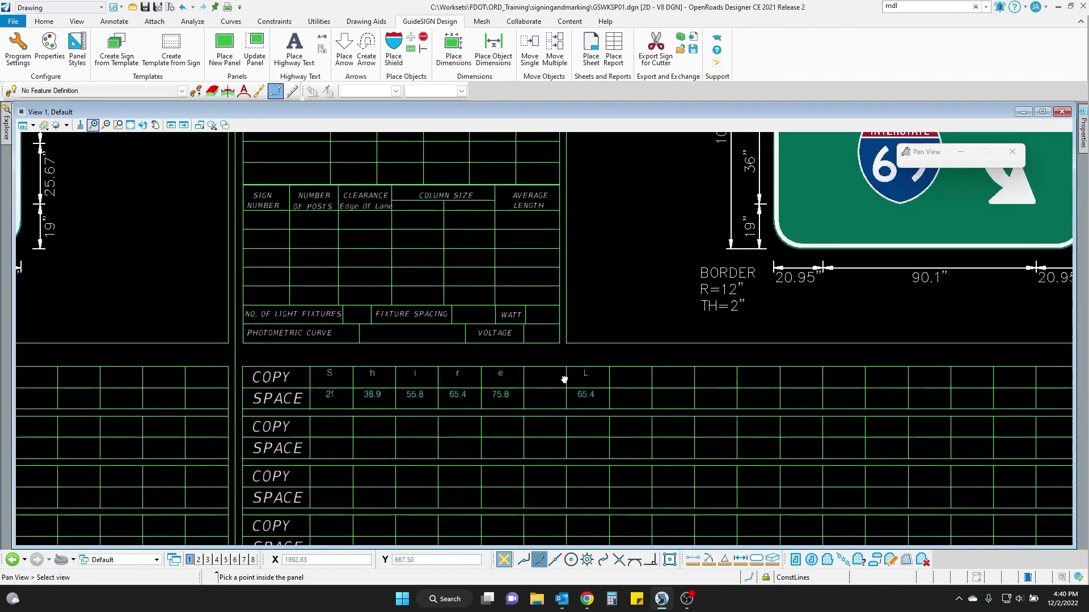
pyautogui.scroll(1, 566, 378)
pyautogui.scroll(-2, 588, 289)
pyautogui.moveTo(593, 198); pyautogui.dragTo(579, 374, button='middle')
pyautogui.scroll(2, 426, 269)
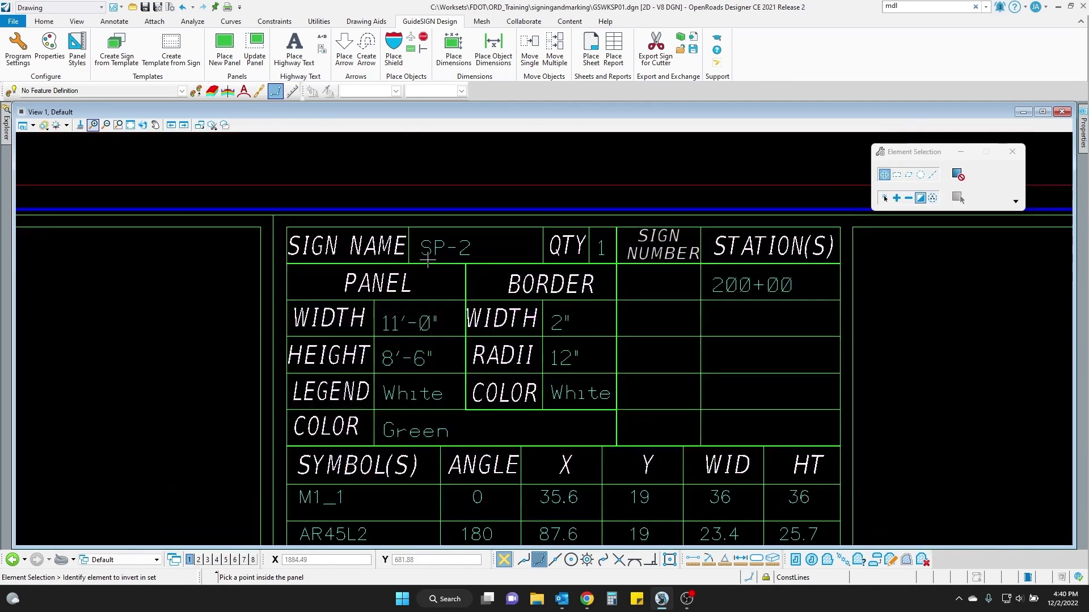
# Update the Shire sign's panel with the name SP-3 and station 200+10.
pyautogui.scroll(-1, 441, 260)
pyautogui.scroll(-1, 441, 260)
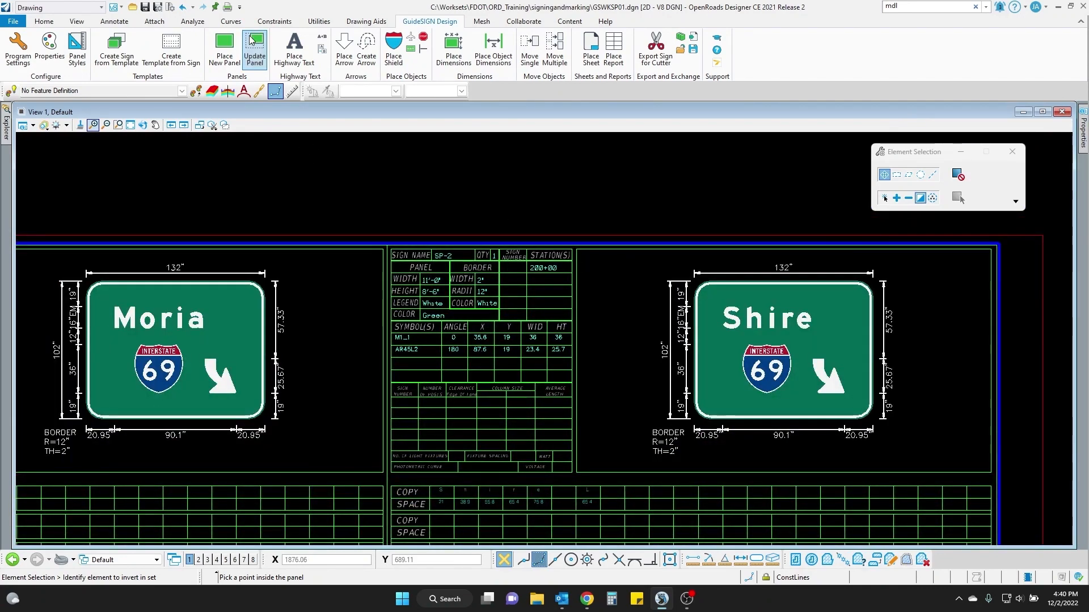
pyautogui.click(718, 304)
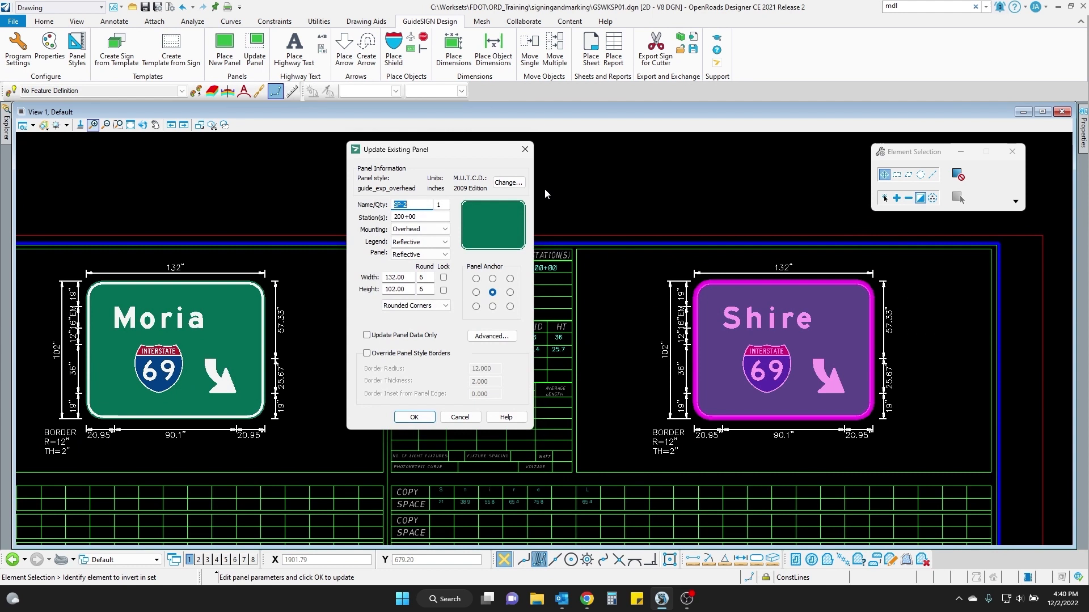
pyautogui.click(425, 219)
pyautogui.click(414, 417)
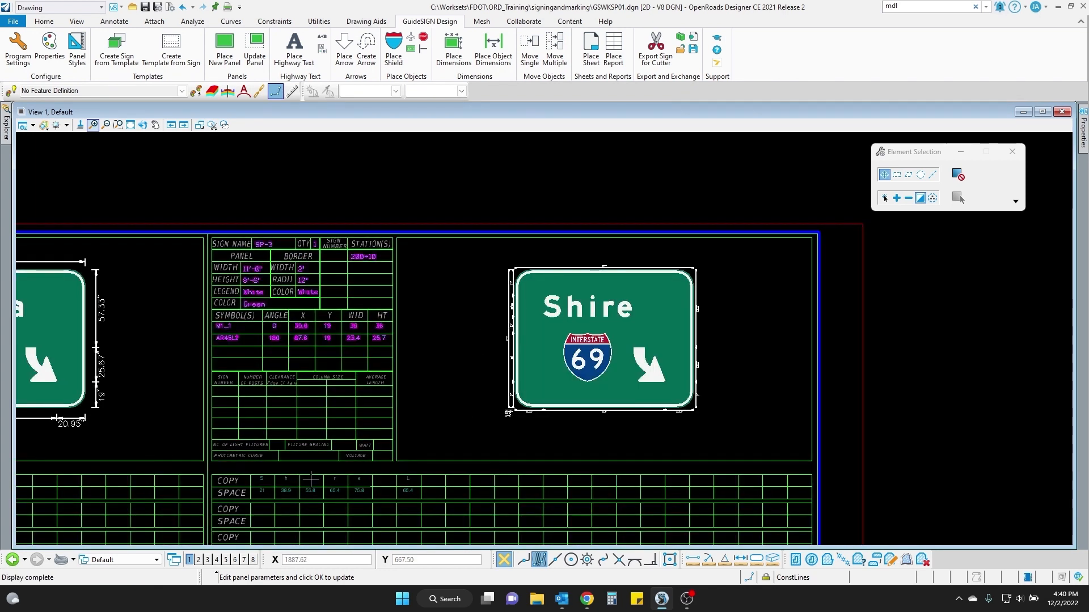
# Delete the undersized dimensions around the updated Shire sign.
pyautogui.scroll(5, 518, 278)
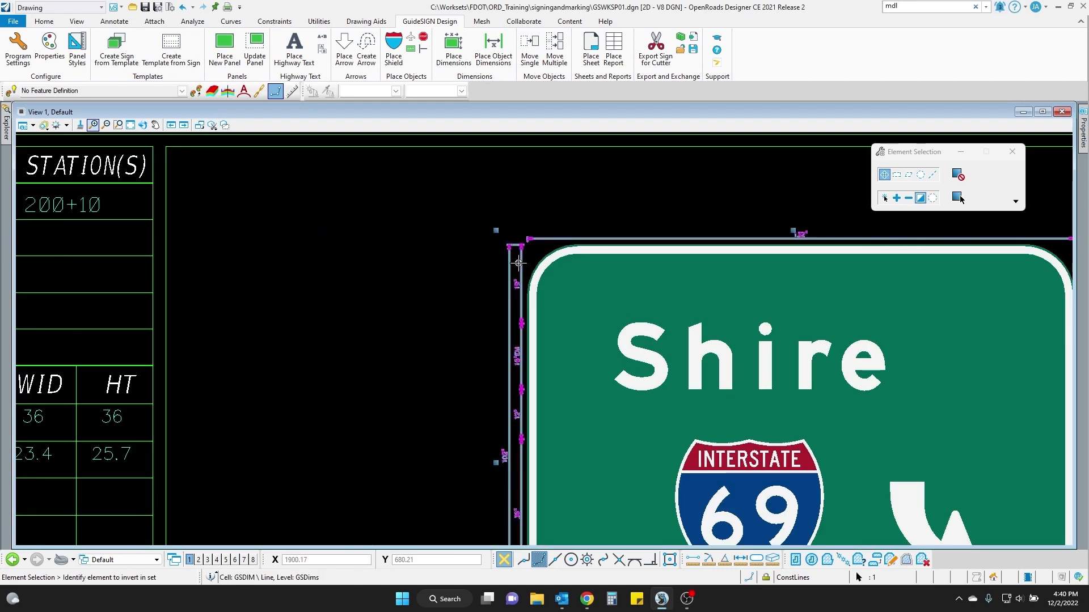
pyautogui.press('Delete')
pyautogui.scroll(-5, 528, 216)
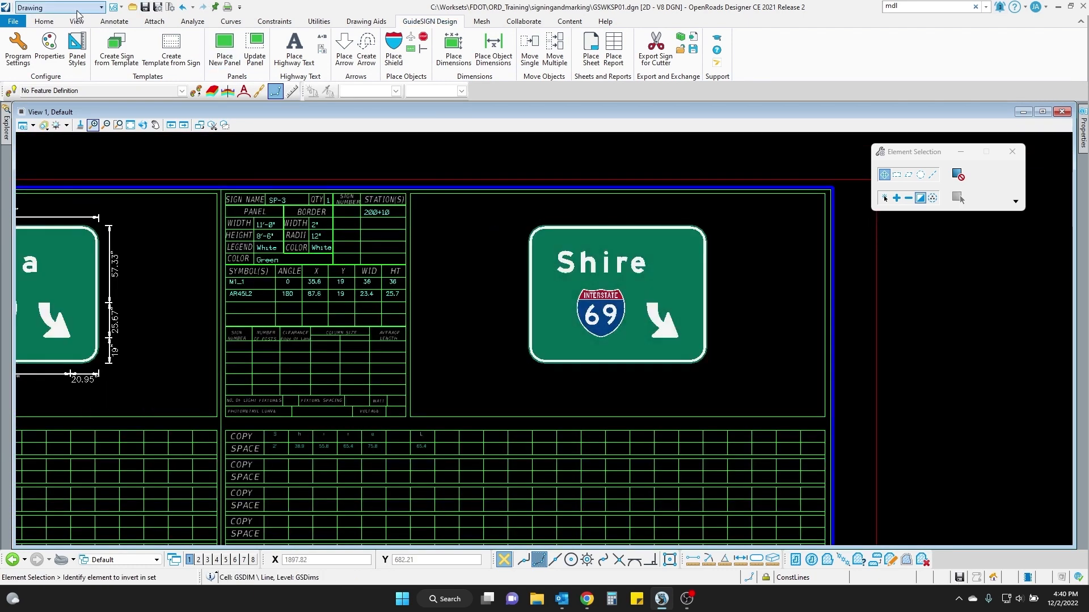
# Turn off the Auto place dimensions lock in the GuideSIGN program settings.
pyautogui.click(17, 49)
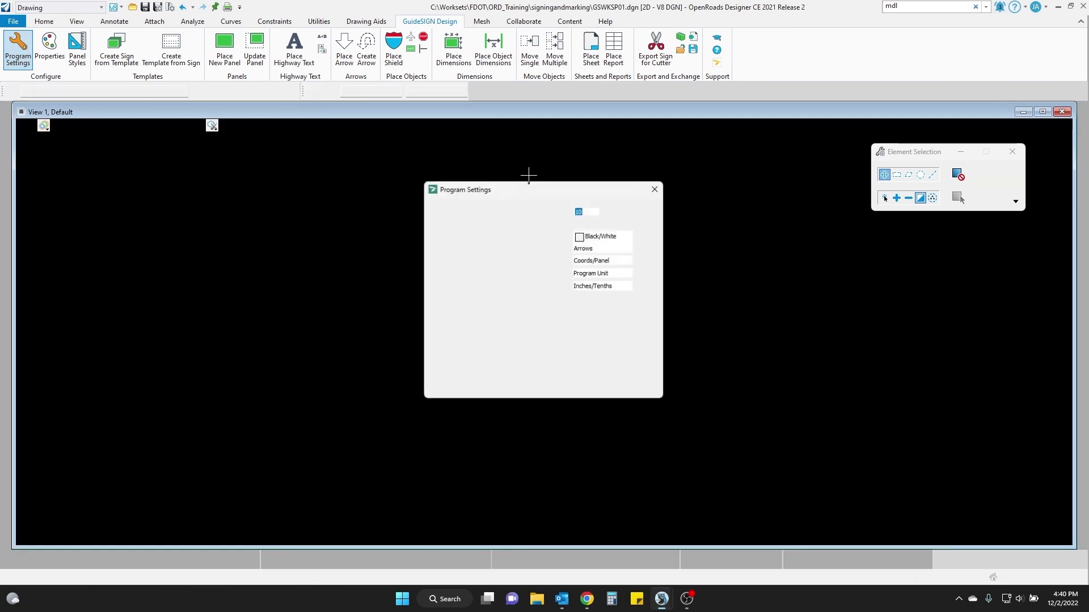
pyautogui.click(457, 233)
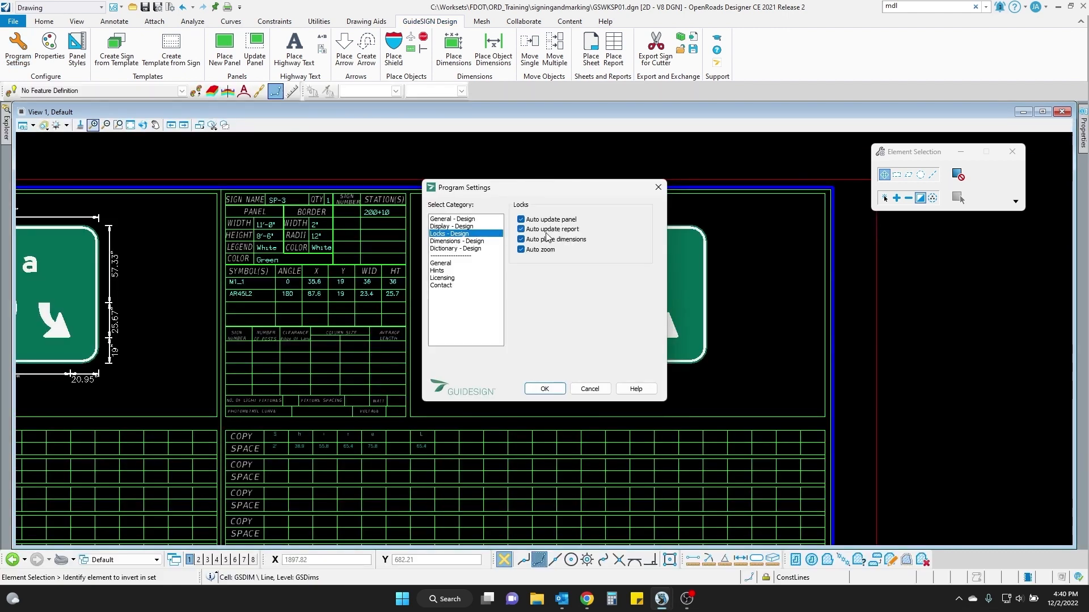
pyautogui.click(527, 240)
pyautogui.click(545, 388)
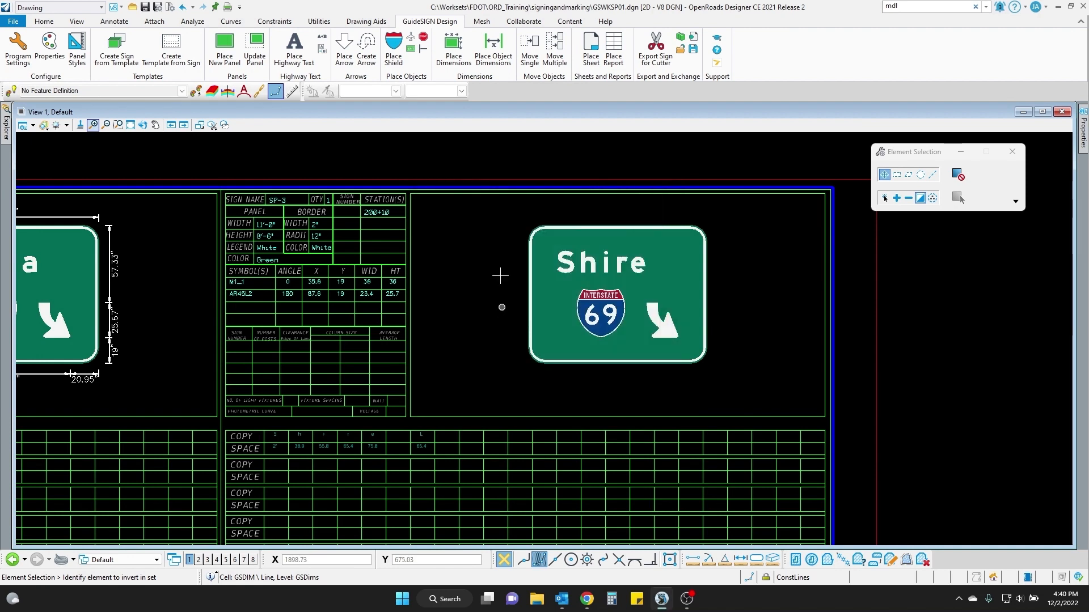
# Place dimensions around the Shire sign using a plot scale of 1:40.
pyautogui.click(463, 58)
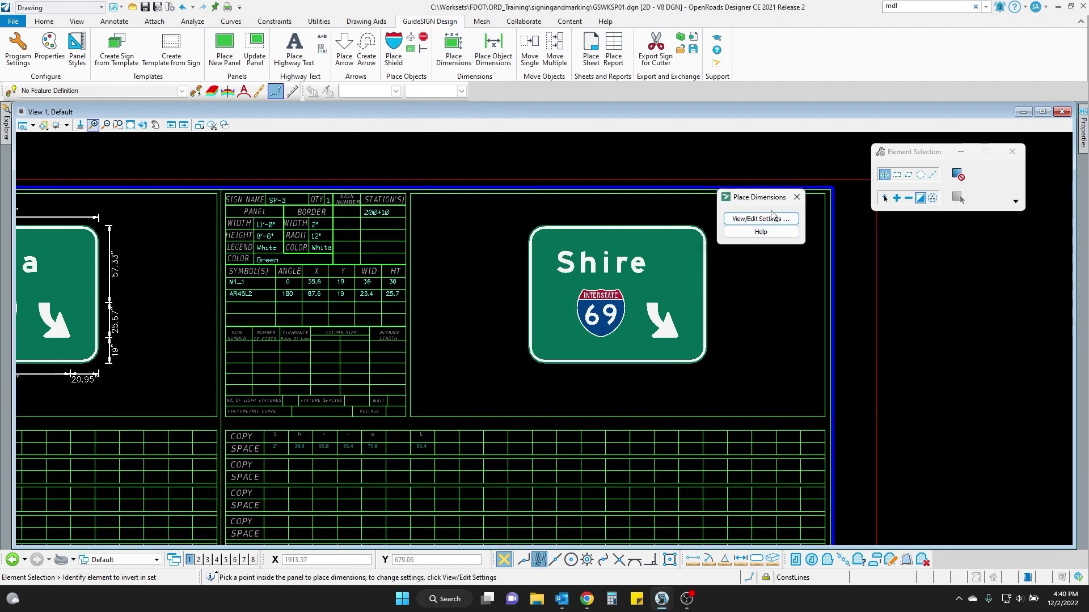
pyautogui.click(757, 220)
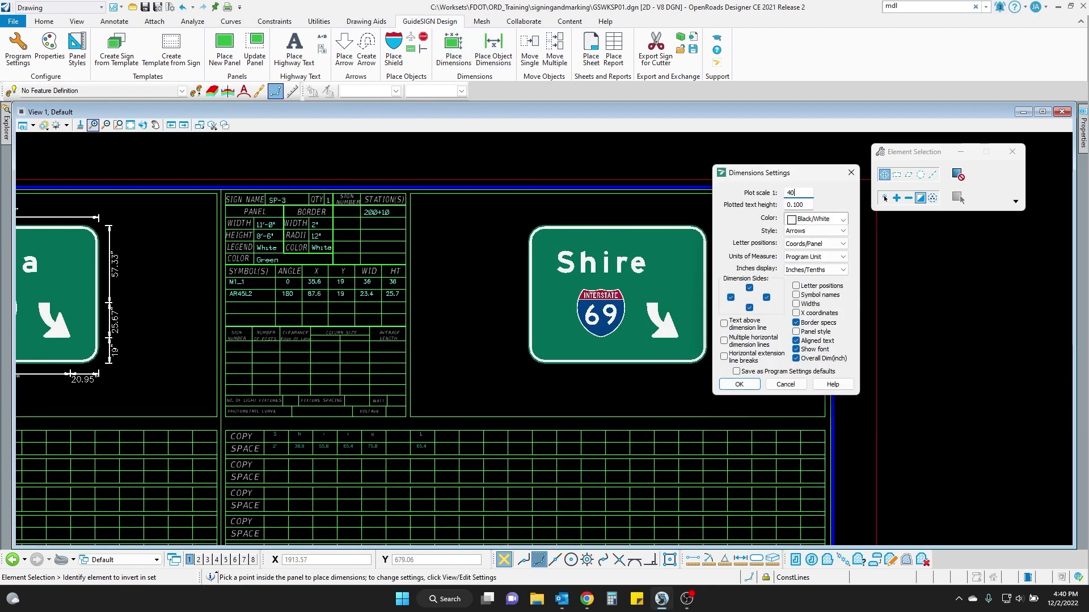
pyautogui.click(738, 384)
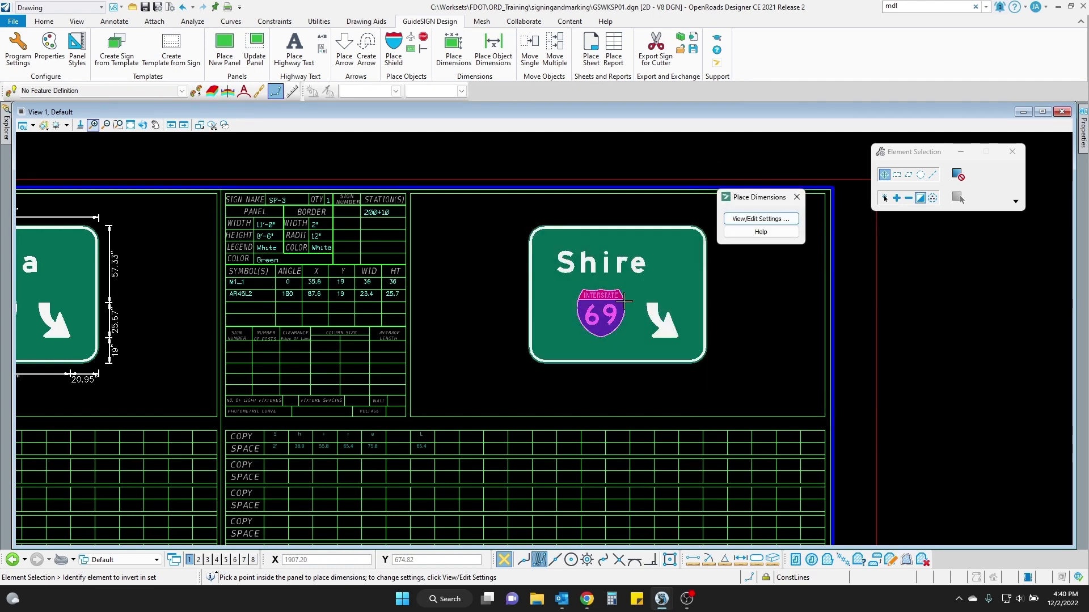
pyautogui.click(672, 266)
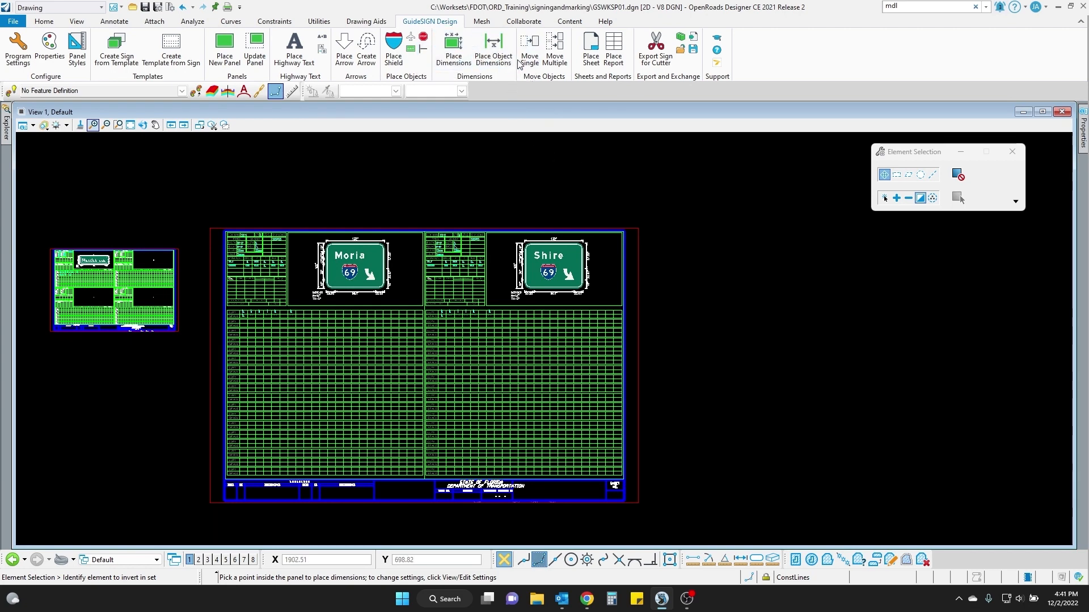
# Examine the dimensions and report layout of the Shire sign and the Mordor WAY sign.
pyautogui.scroll(6, 560, 244)
pyautogui.scroll(-3, 578, 262)
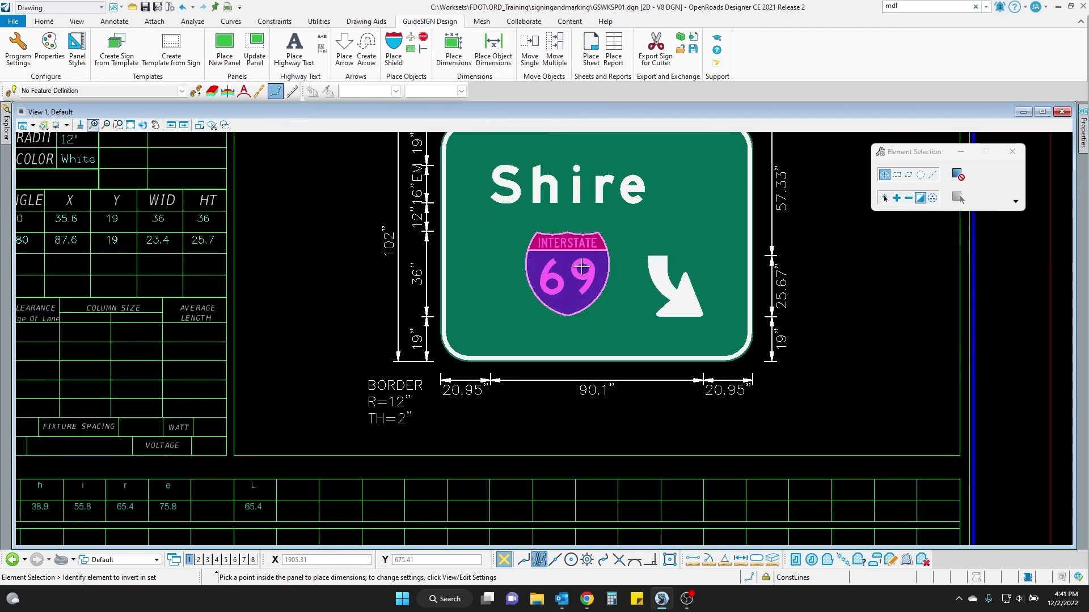
pyautogui.scroll(-5, 583, 263)
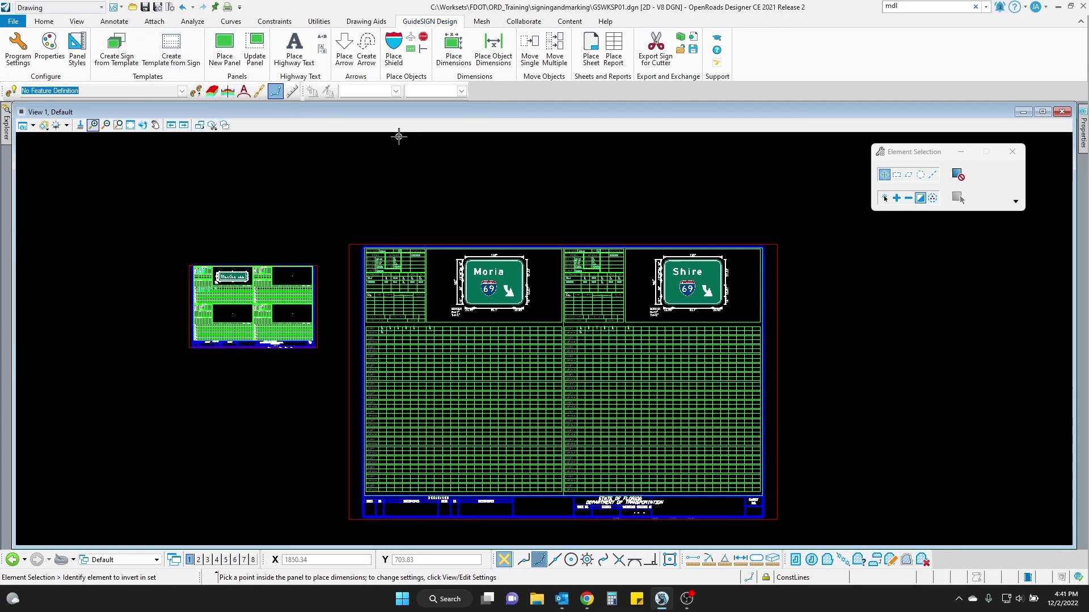
pyautogui.scroll(2, 733, 243)
pyautogui.scroll(2, 733, 243)
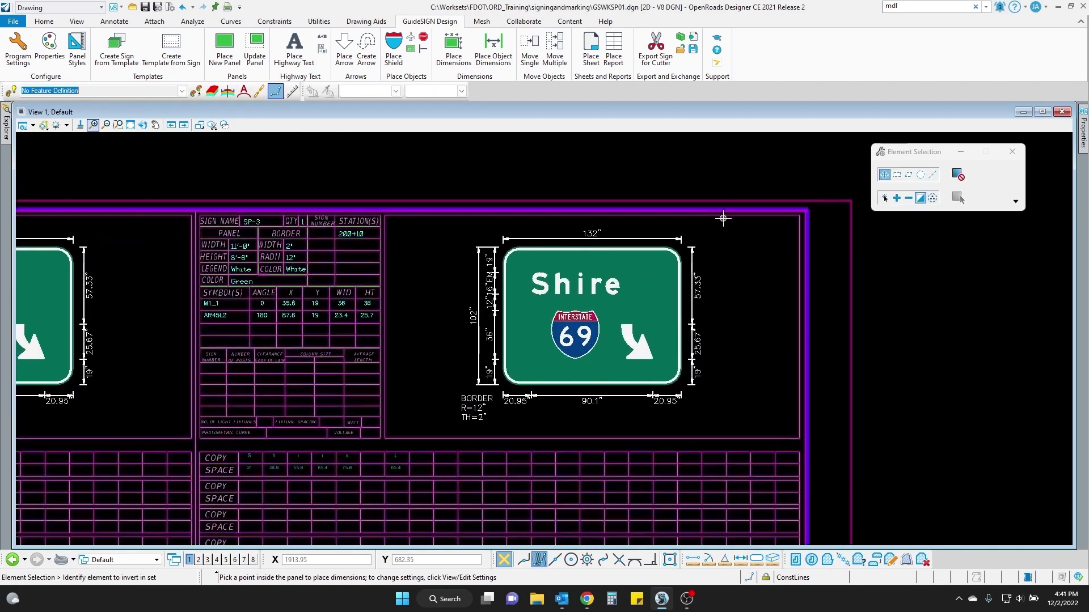
pyautogui.scroll(-5, 657, 231)
pyautogui.scroll(6, 377, 266)
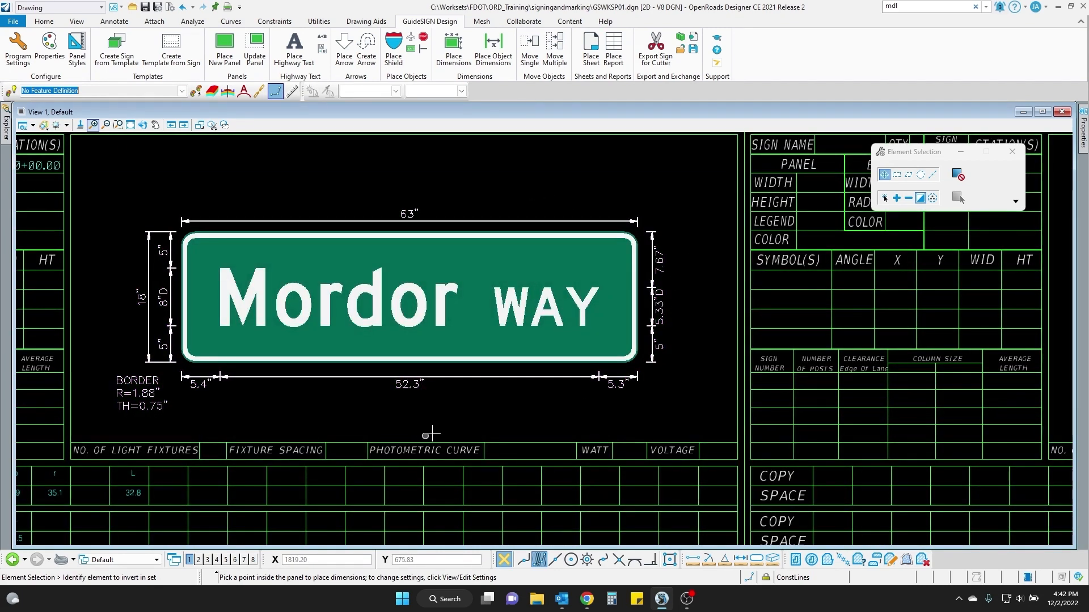
pyautogui.scroll(-2, 522, 340)
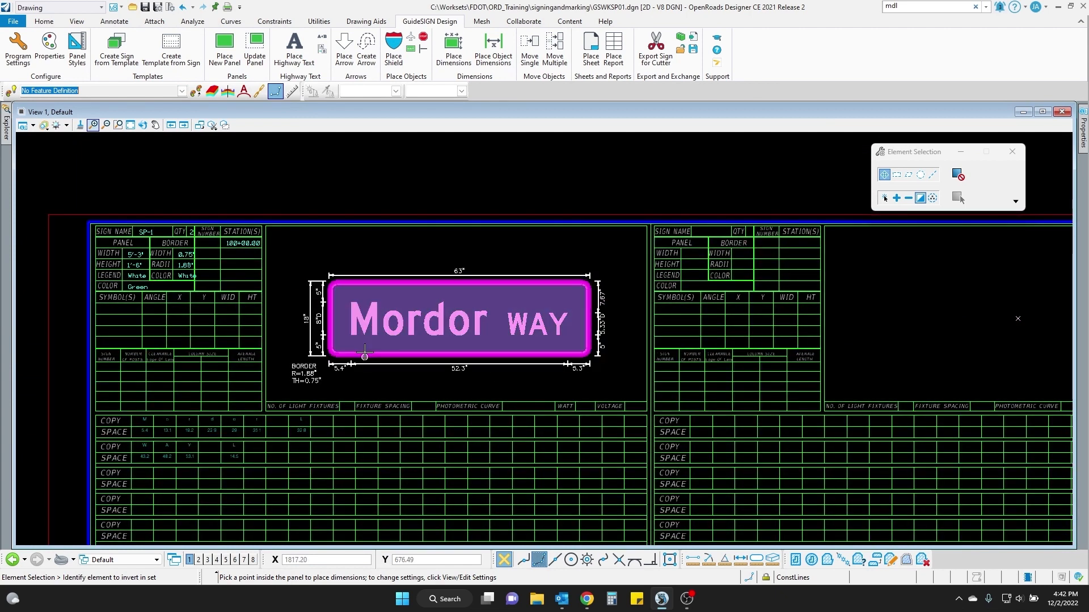
pyautogui.scroll(4, 309, 332)
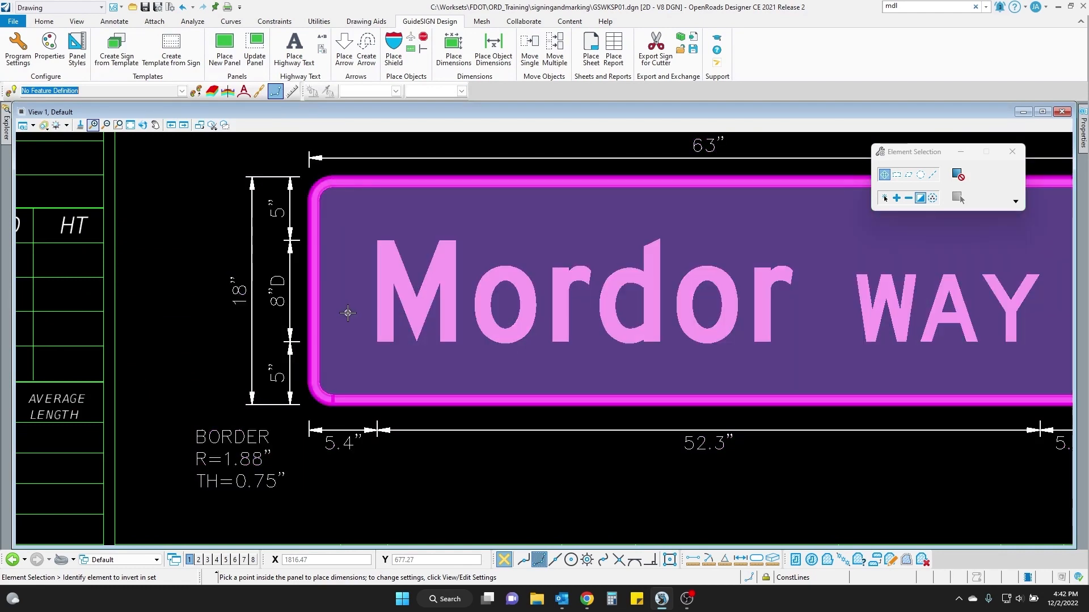
pyautogui.scroll(-3, 347, 333)
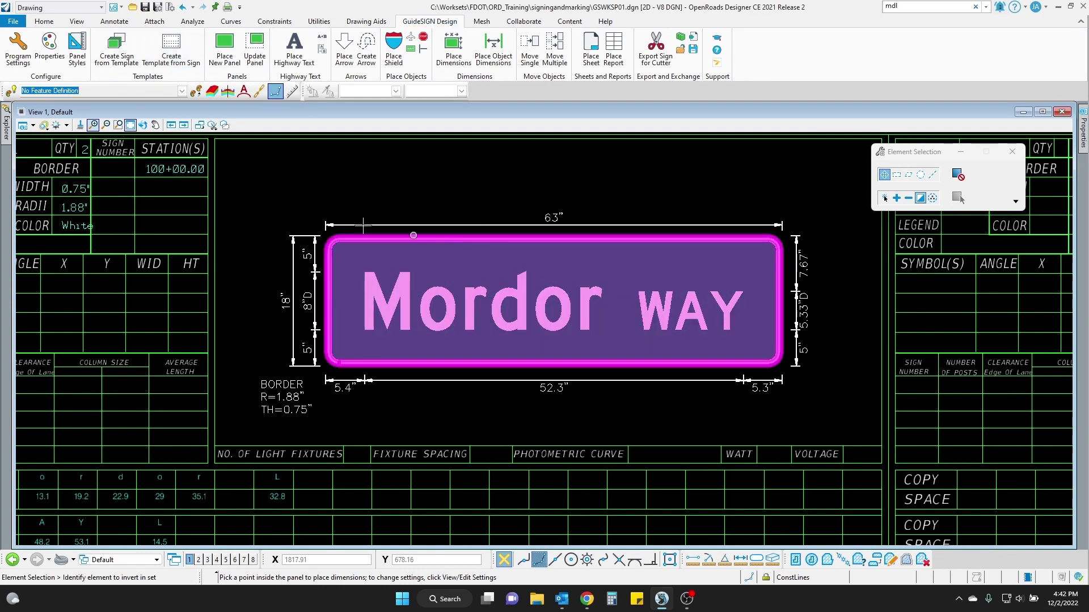
# Browse the available sign panel styles and preview Blue IISN, leaving the current style in place.
pyautogui.click(84, 67)
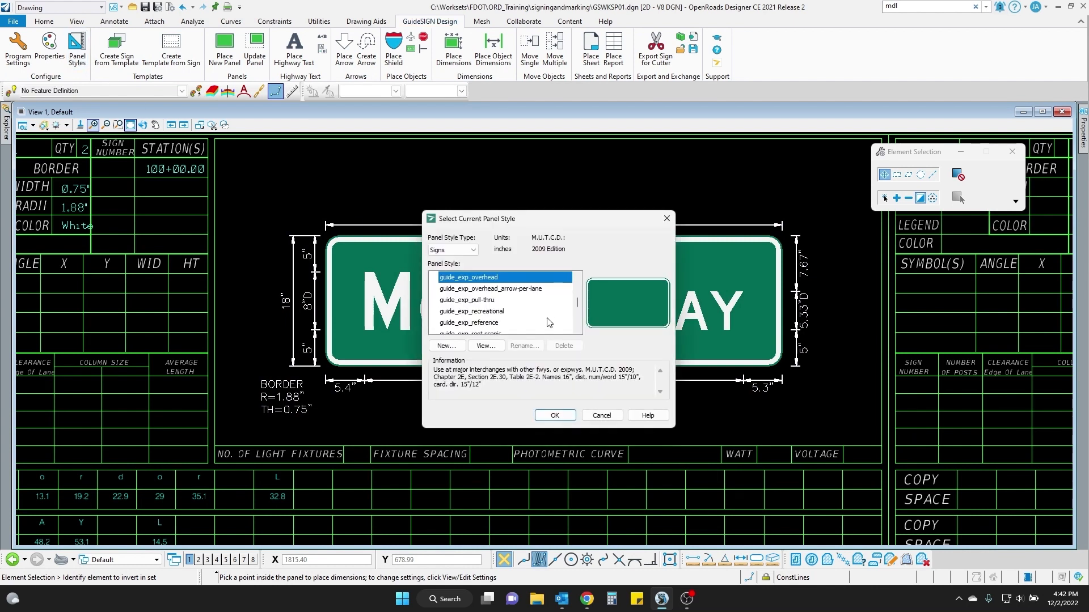
pyautogui.scroll(-2, 576, 313)
pyautogui.moveTo(576, 313); pyautogui.dragTo(579, 274)
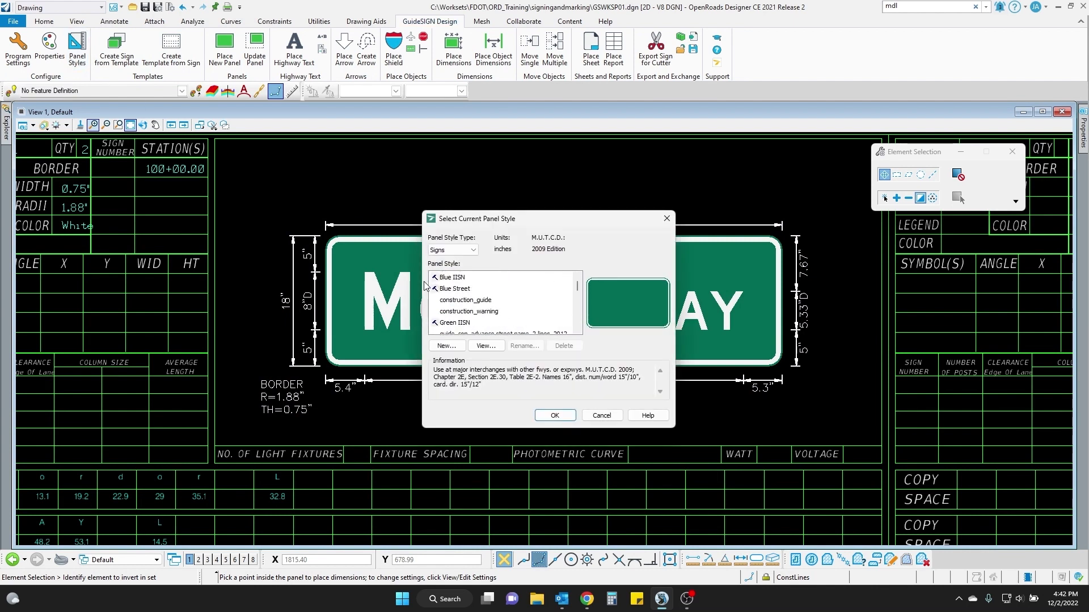
pyautogui.click(460, 329)
pyautogui.click(465, 278)
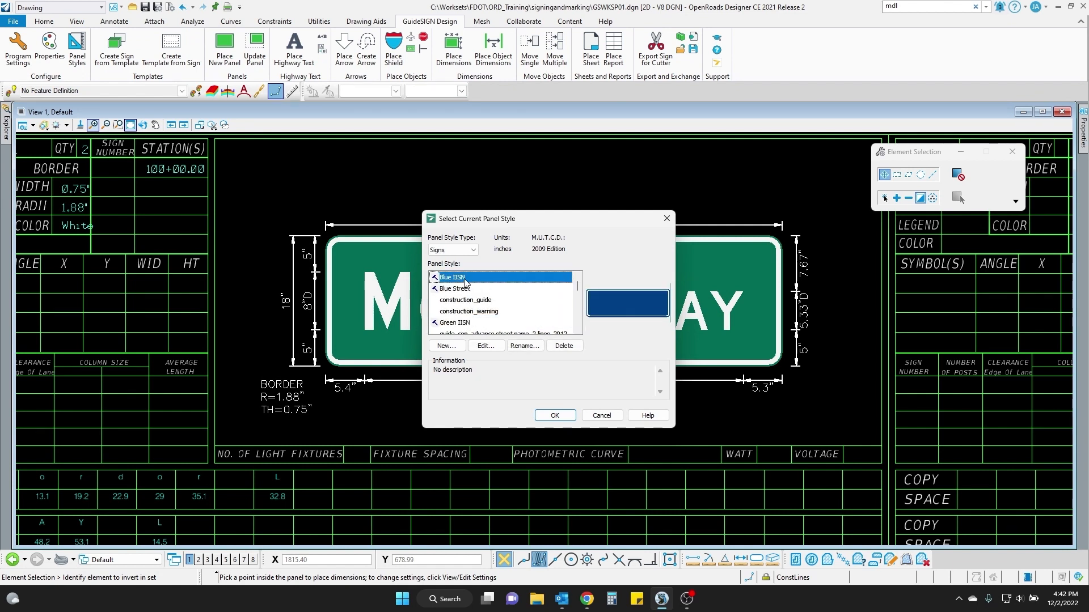
pyautogui.click(667, 218)
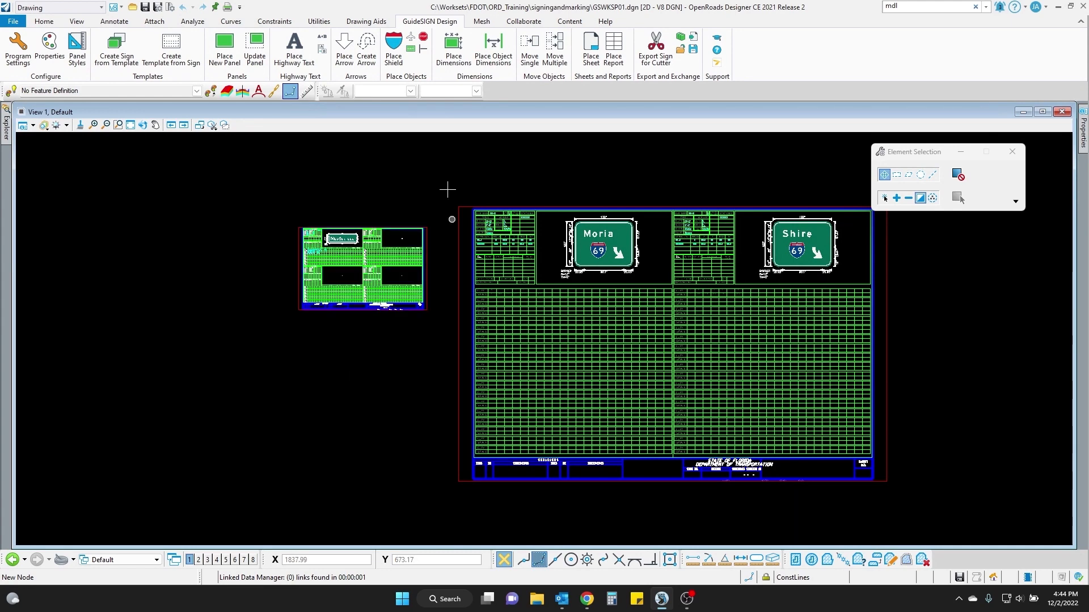
# View the SPECIALDETAILSHEETS sheet model and return to the Default model containing the sign sheets.
pyautogui.click(124, 560)
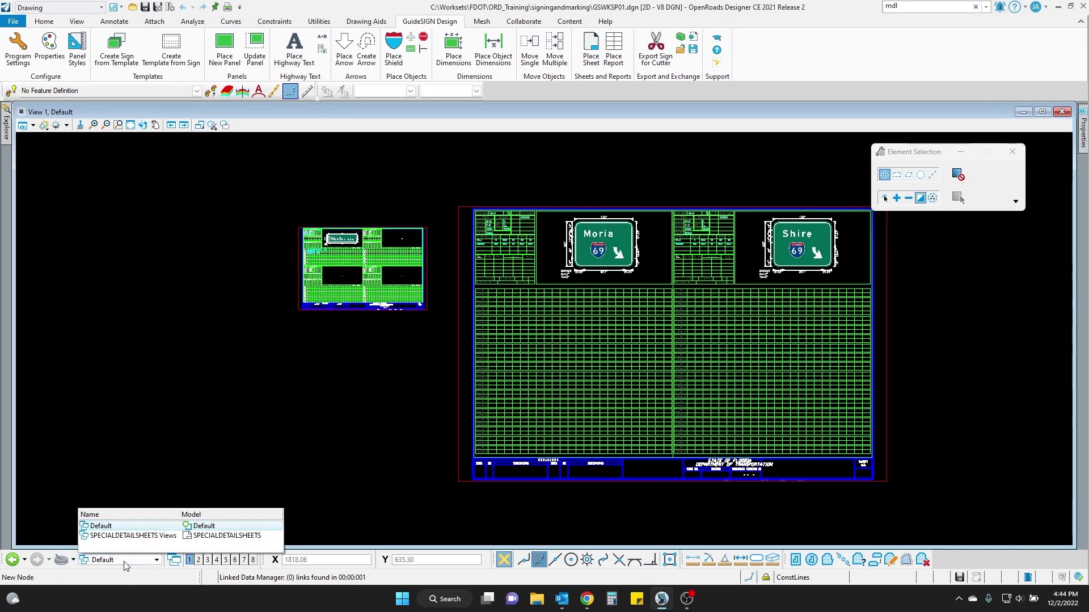
pyautogui.click(148, 536)
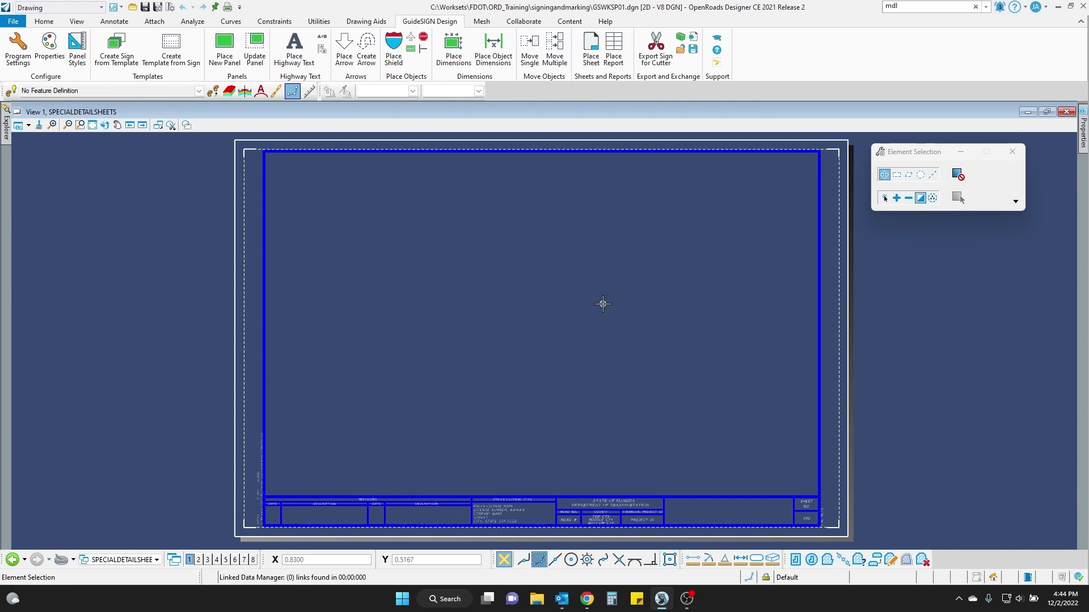
pyautogui.scroll(-2, 376, 207)
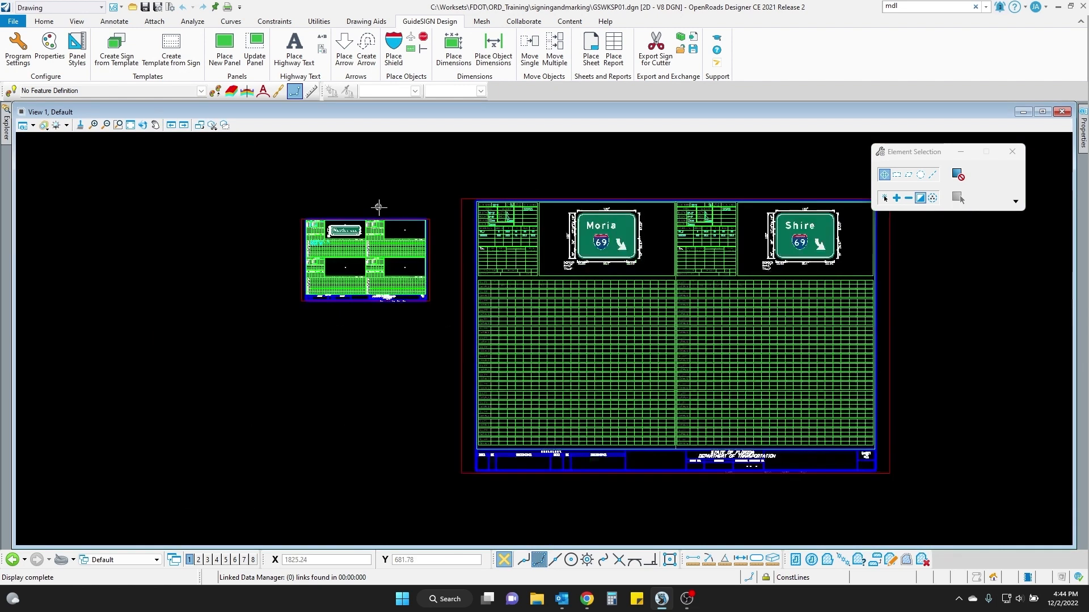
pyautogui.moveTo(389, 208); pyautogui.dragTo(335, 219, button='middle')
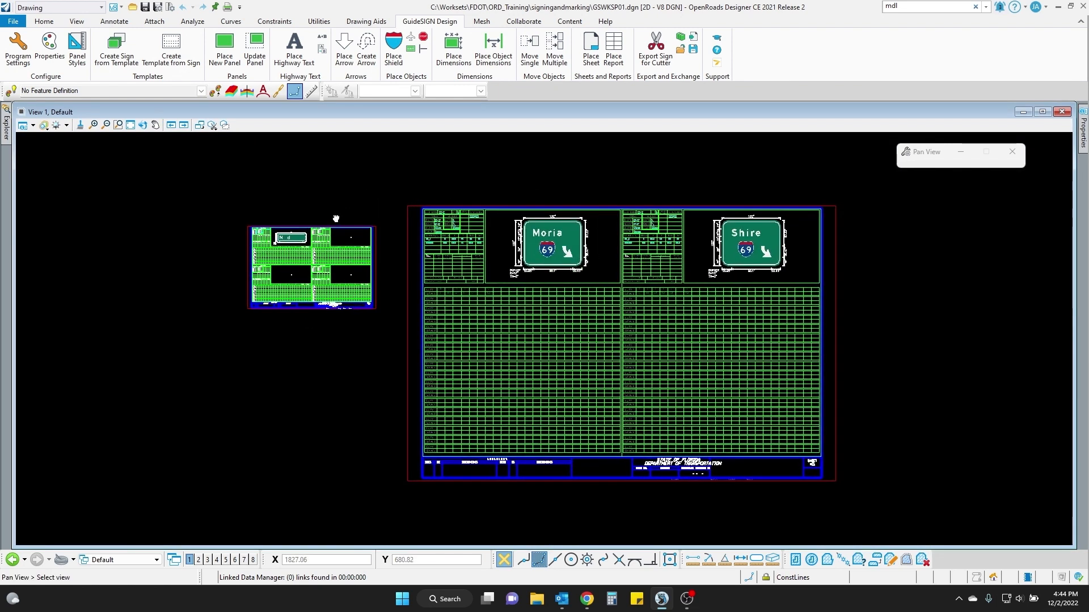